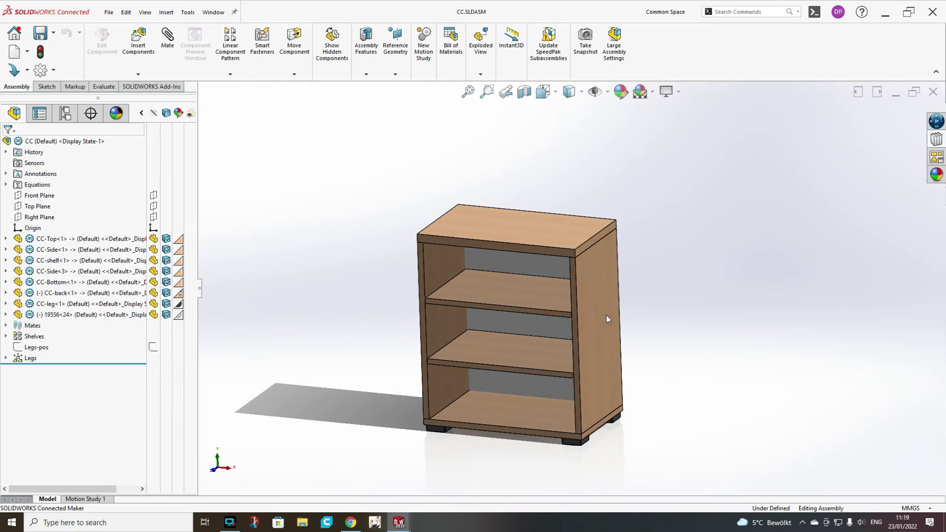
Select the cabinet's lower shelf (CC-shelf) in the graphics area.
{"action": "left_click", "coordinate": [490, 350]}
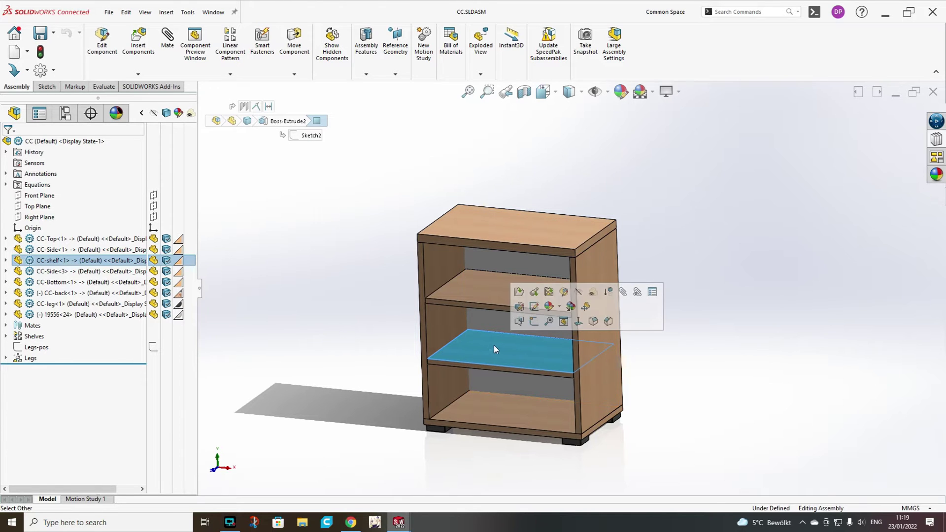
Isolate the CC-shelf component and orbit it to a new angle.
{"action": "right_click", "coordinate": [113, 261]}
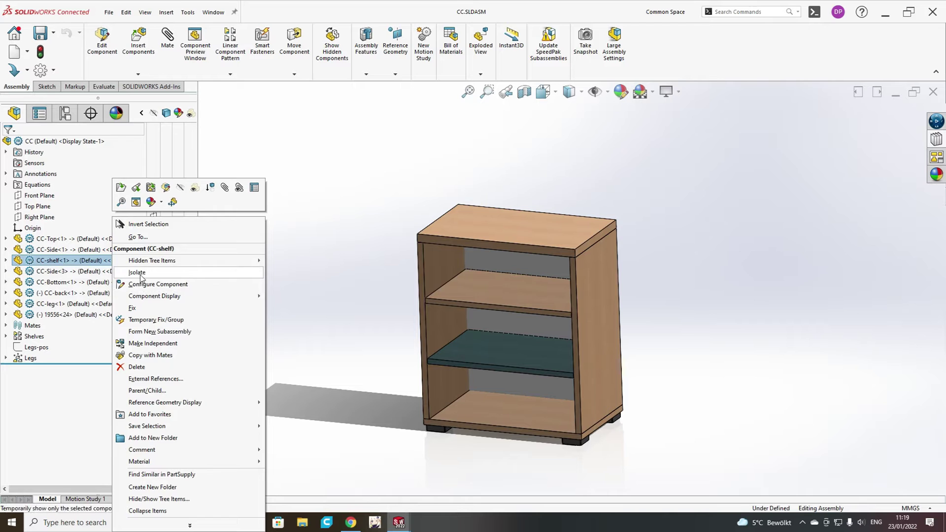
{"action": "left_click", "coordinate": [139, 274]}
{"action": "left_click", "coordinate": [316, 348]}
{"action": "middle_click_drag", "start_coordinate": [422, 316], "coordinate": [481, 342]}
Edit the shelf part in context and select its short side face.
{"action": "right_click", "coordinate": [61, 264]}
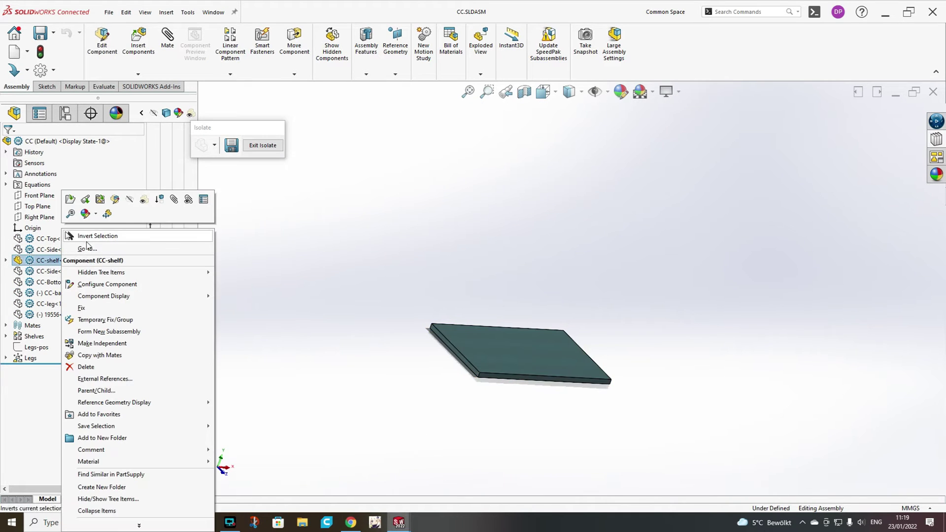
{"action": "left_click", "coordinate": [114, 200]}
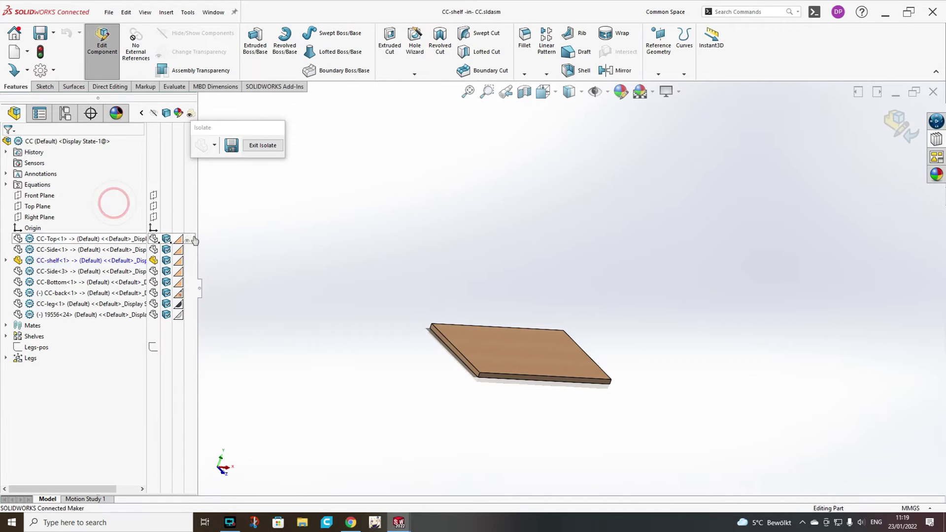
{"action": "middle_click_drag", "start_coordinate": [466, 395], "coordinate": [476, 382]}
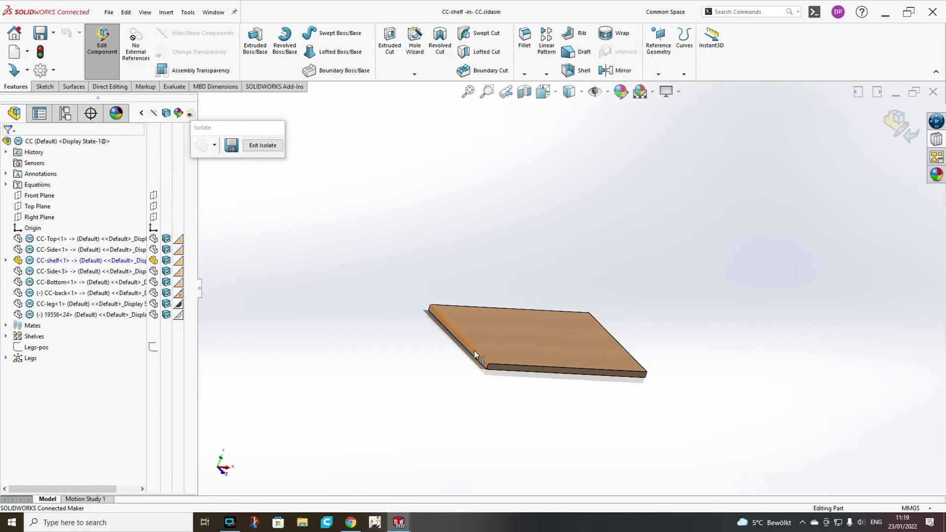
{"action": "left_click", "coordinate": [476, 354]}
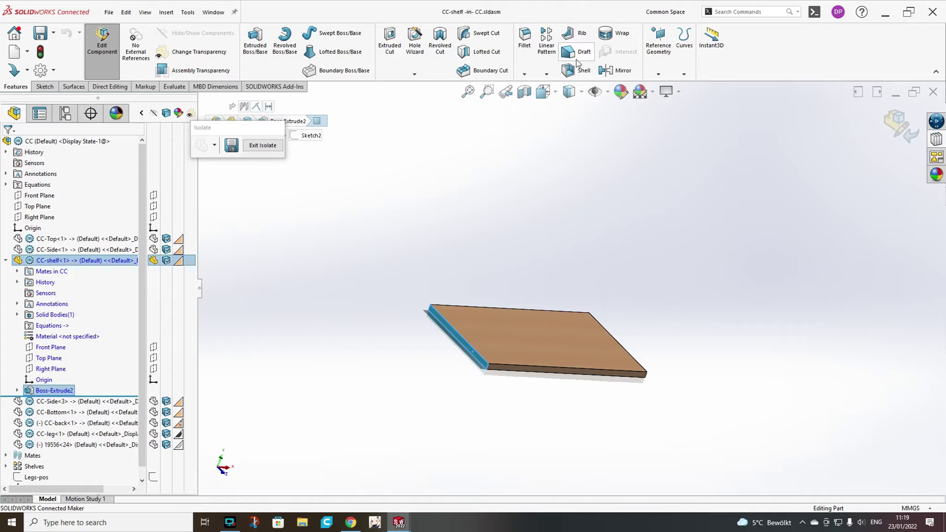
Create a reference plane parallel to the shelf's side face, referencing the shelf edge.
{"action": "left_click", "coordinate": [658, 73]}
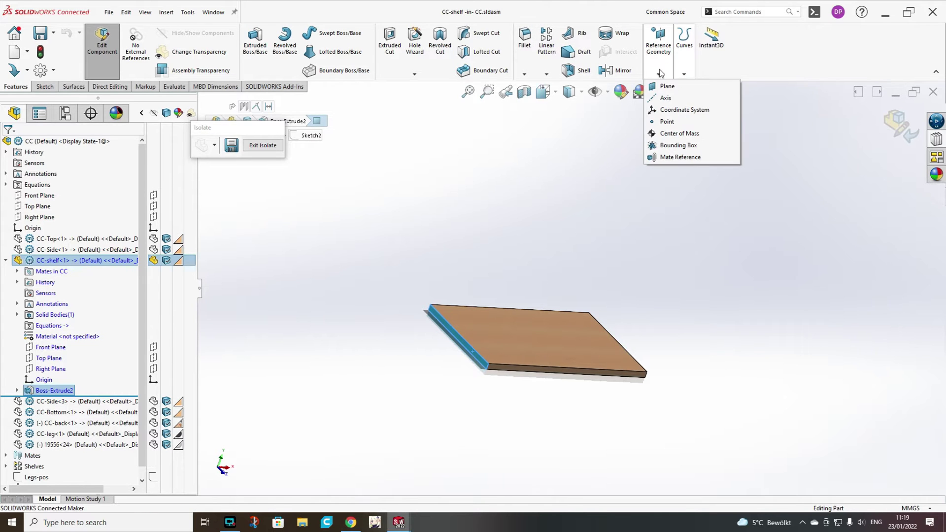
{"action": "left_click", "coordinate": [665, 86]}
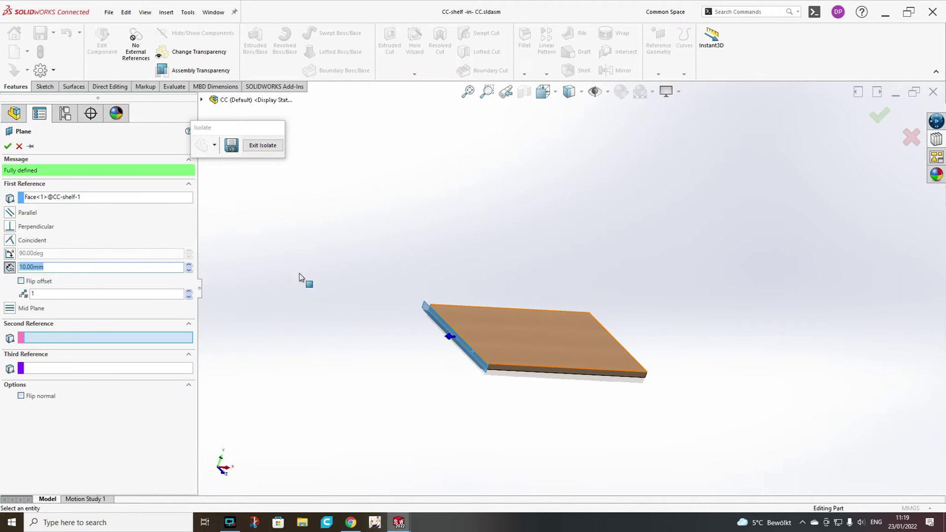
{"action": "left_click", "coordinate": [11, 213]}
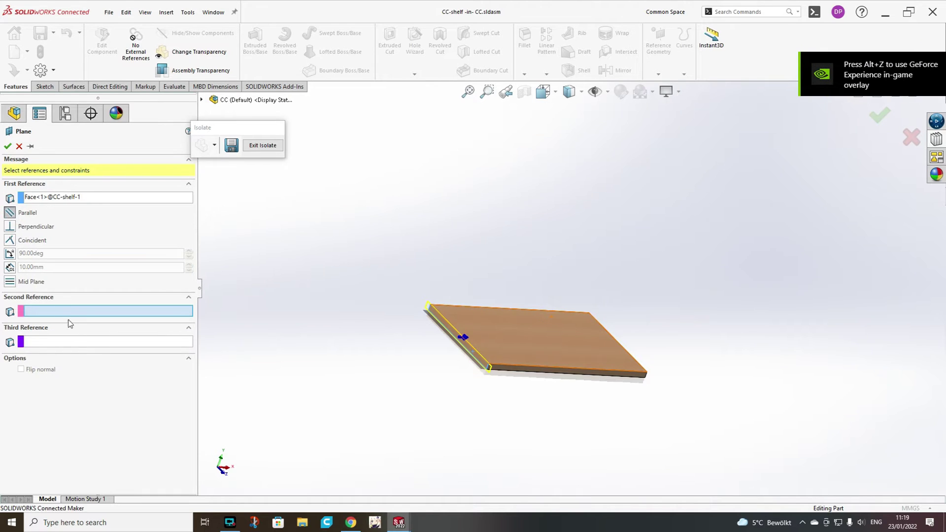
{"action": "left_click", "coordinate": [567, 369]}
{"action": "left_click", "coordinate": [7, 146]}
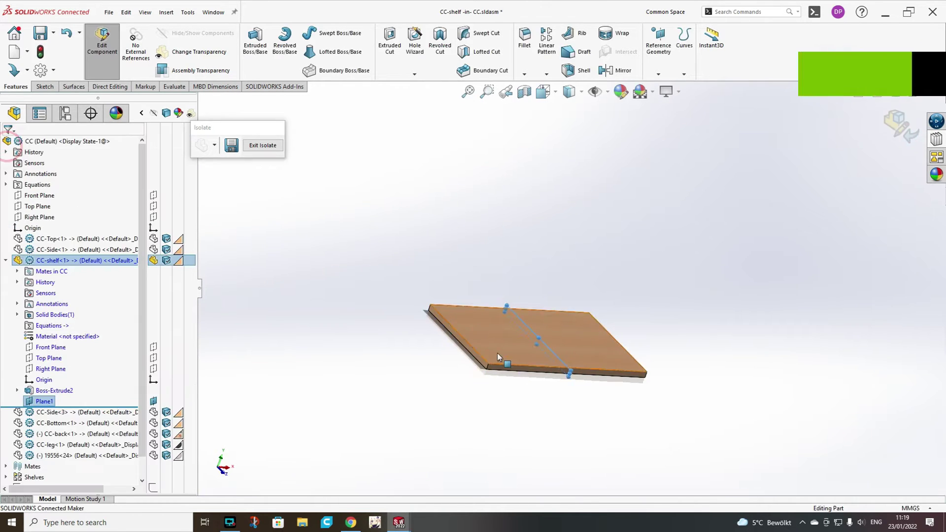
{"action": "scroll", "coordinate": [493, 364], "scroll_direction": "down", "scroll_amount": 4}
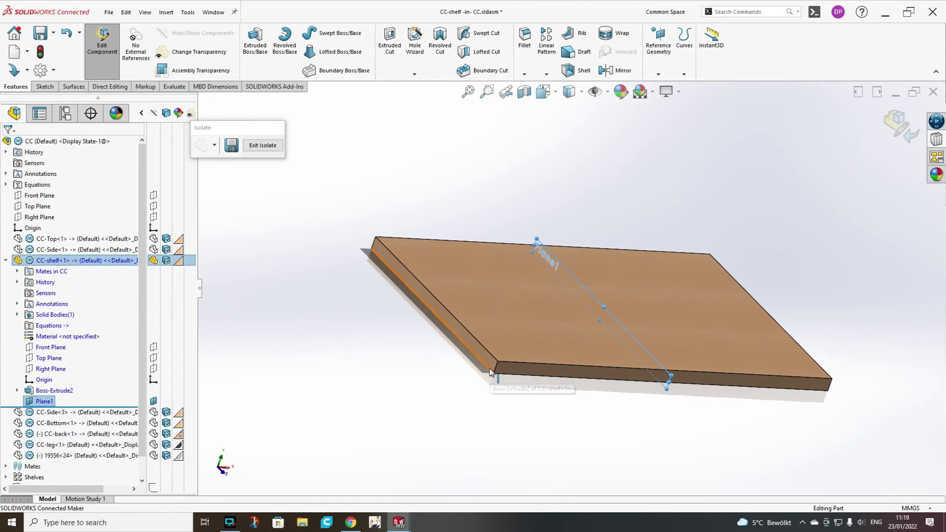
{"action": "middle_click_drag", "start_coordinate": [488, 371], "coordinate": [431, 270]}
Rename Plane1 to Mid-plane.
{"action": "left_click", "coordinate": [45, 401]}
{"action": "left_click", "coordinate": [46, 401]}
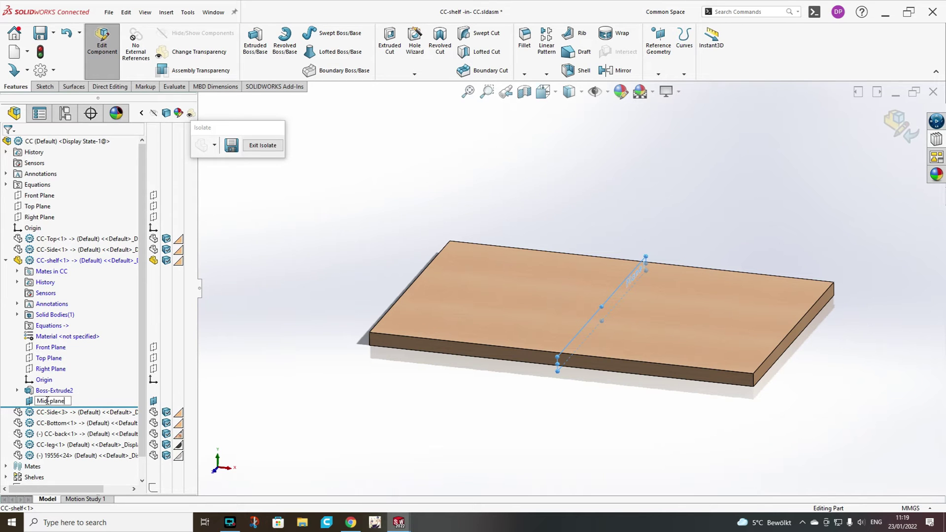
{"action": "left_click", "coordinate": [294, 347]}
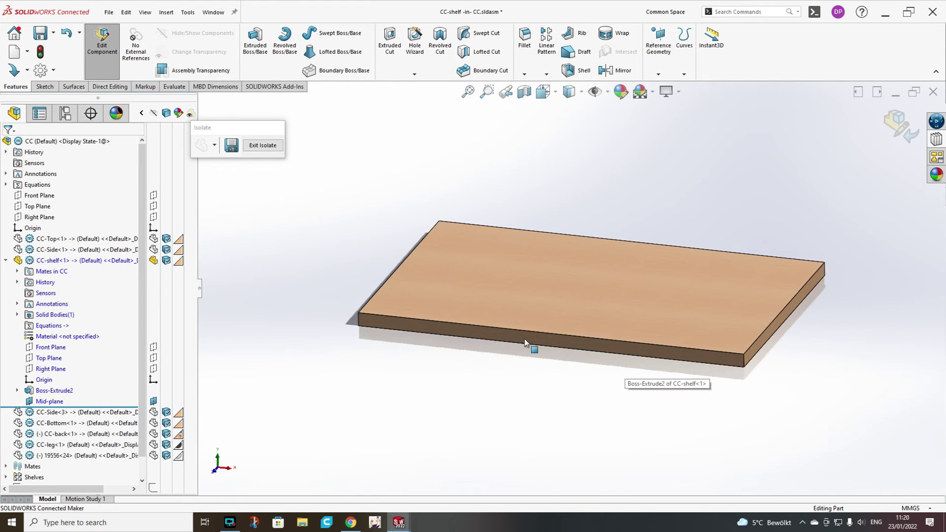
{"action": "middle_click_drag", "start_coordinate": [524, 338], "coordinate": [590, 348]}
Start a Ø6 mm dowel hole on the shelf's side face with 22 mm blind depth.
{"action": "left_click", "coordinate": [446, 285]}
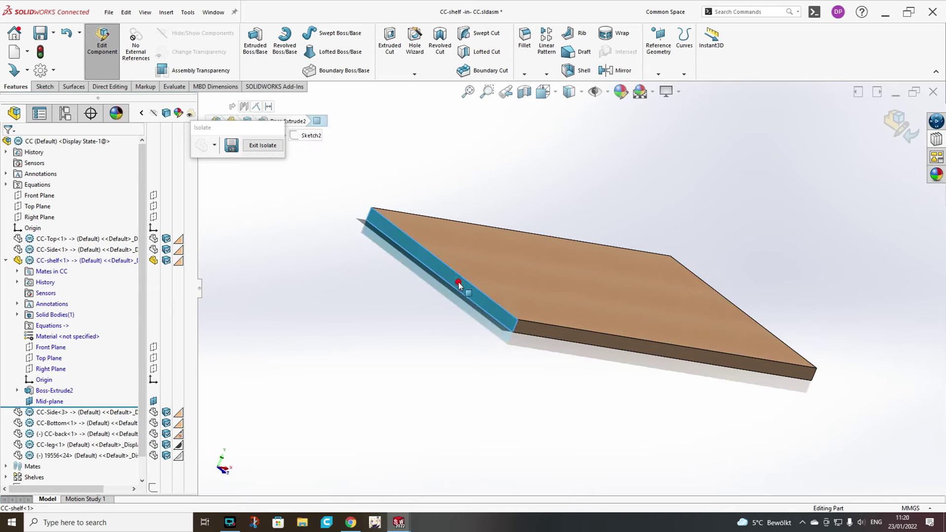
{"action": "left_click", "coordinate": [413, 39]}
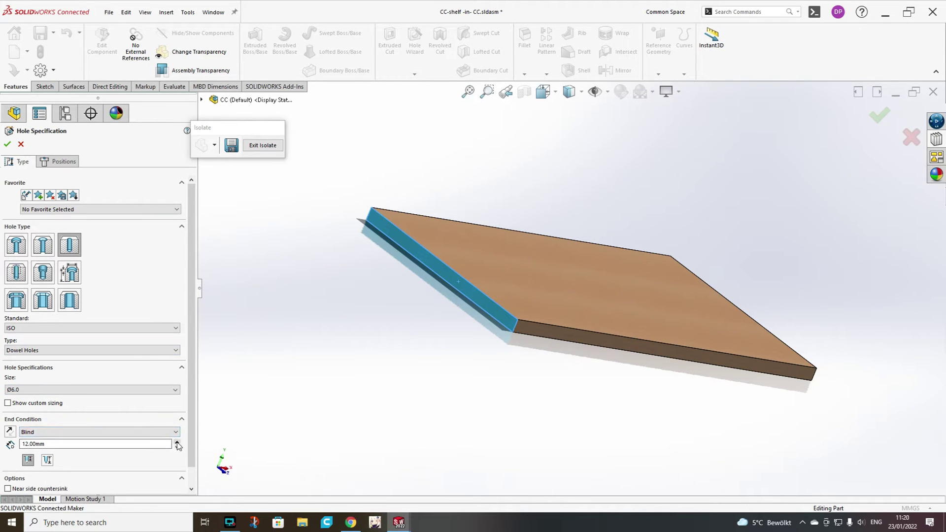
{"action": "left_click", "coordinate": [177, 442]}
{"action": "left_click", "coordinate": [63, 162]}
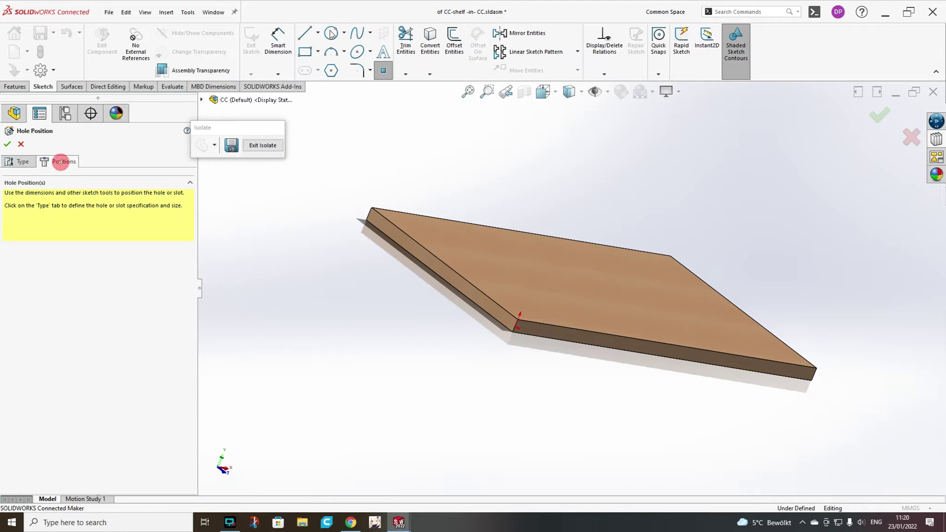
Draw two equal-length construction centerlines along the edge from the back and front corners.
{"action": "left_click", "coordinate": [318, 32]}
{"action": "left_click", "coordinate": [306, 61]}
{"action": "left_click", "coordinate": [336, 177]}
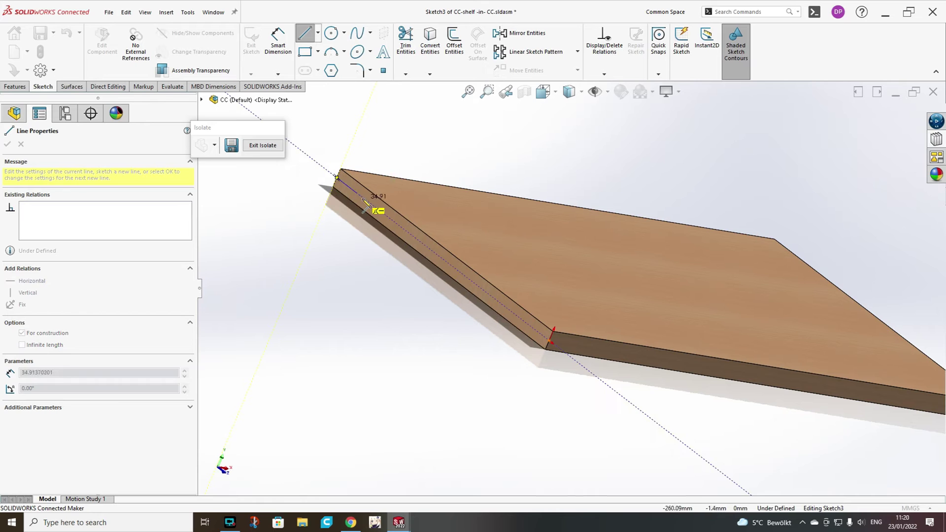
{"action": "left_click", "coordinate": [362, 198]}
{"action": "left_click", "coordinate": [343, 224]}
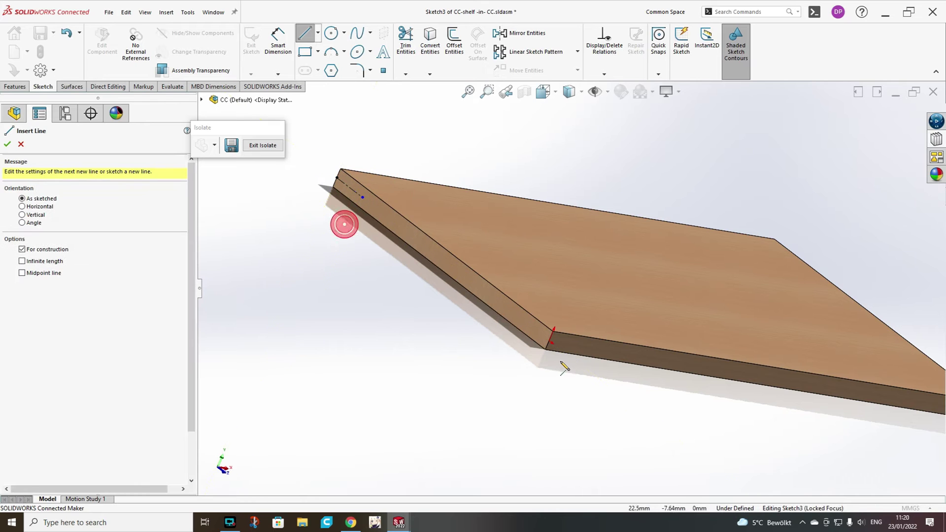
{"action": "left_click", "coordinate": [548, 342]}
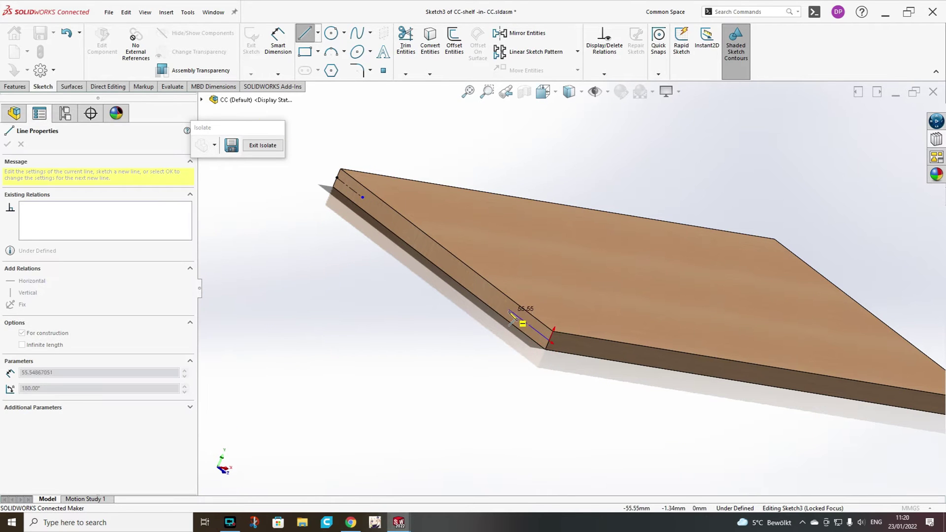
{"action": "left_click", "coordinate": [509, 310]}
{"action": "key", "text": "Escape"}
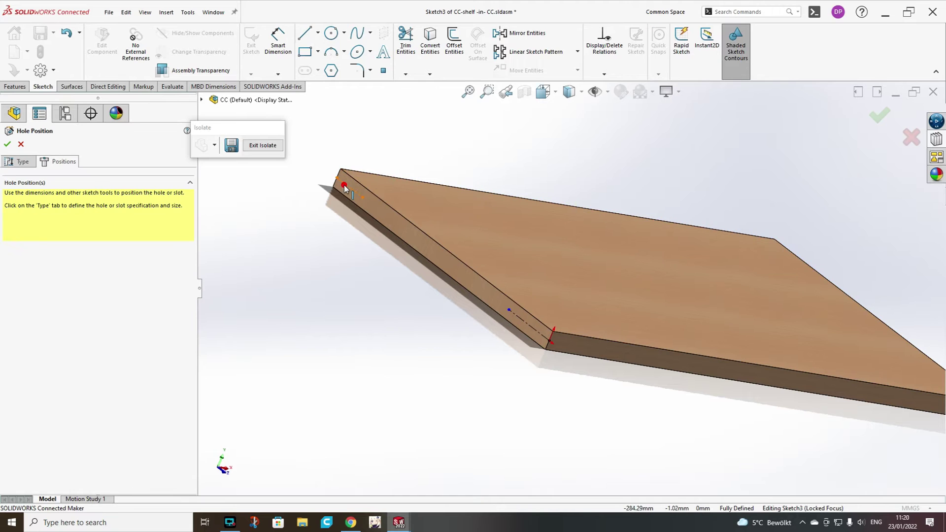
{"action": "left_click", "coordinate": [344, 185]}
{"action": "left_click", "coordinate": [511, 313], "text": "ctrl"}
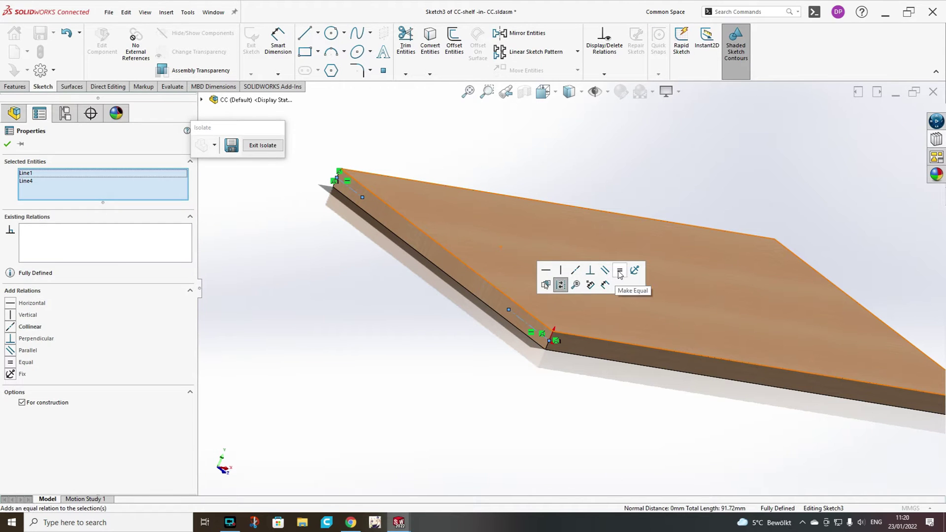
{"action": "left_click", "coordinate": [618, 271]}
{"action": "left_click", "coordinate": [568, 391]}
Dimension the centerline to 30 mm, place the hole points, and cut both holes.
{"action": "left_click", "coordinate": [278, 40]}
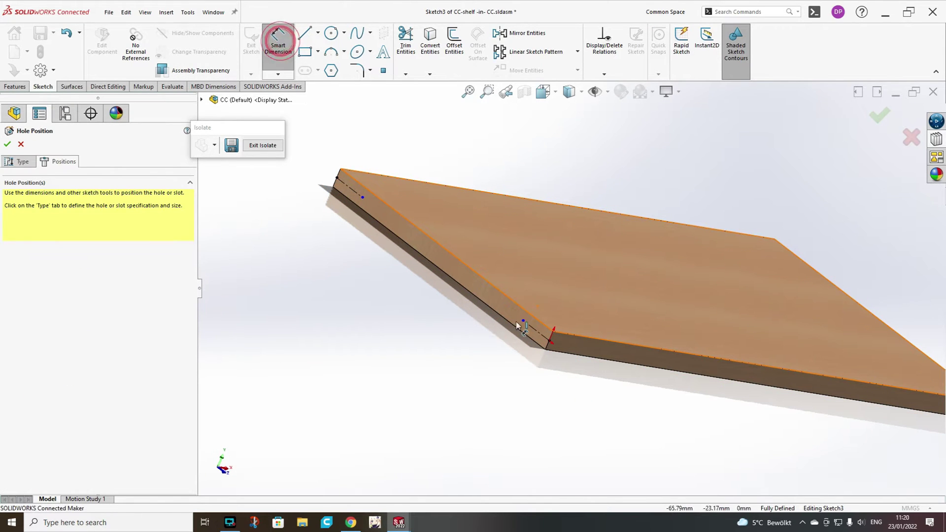
{"action": "left_click", "coordinate": [525, 324]}
{"action": "left_click", "coordinate": [507, 385]}
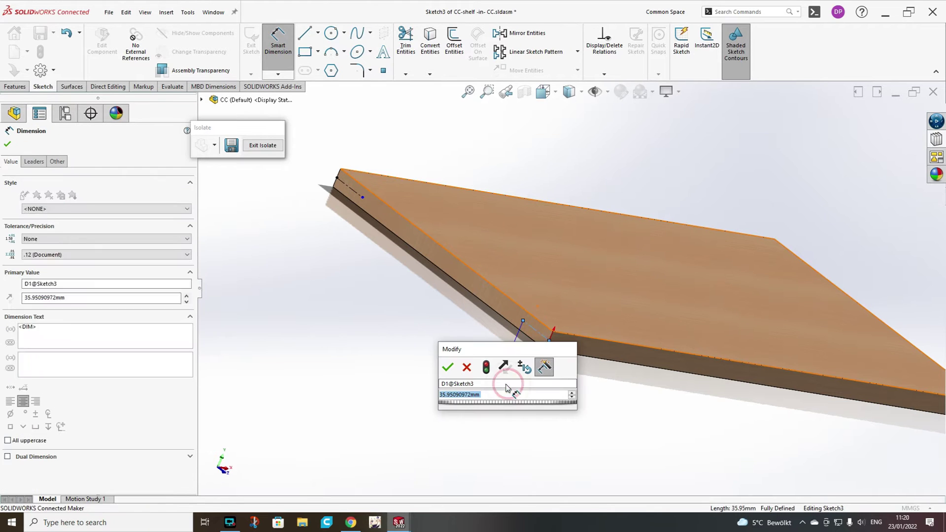
{"action": "type", "text": "30"}
{"action": "key", "text": "Return"}
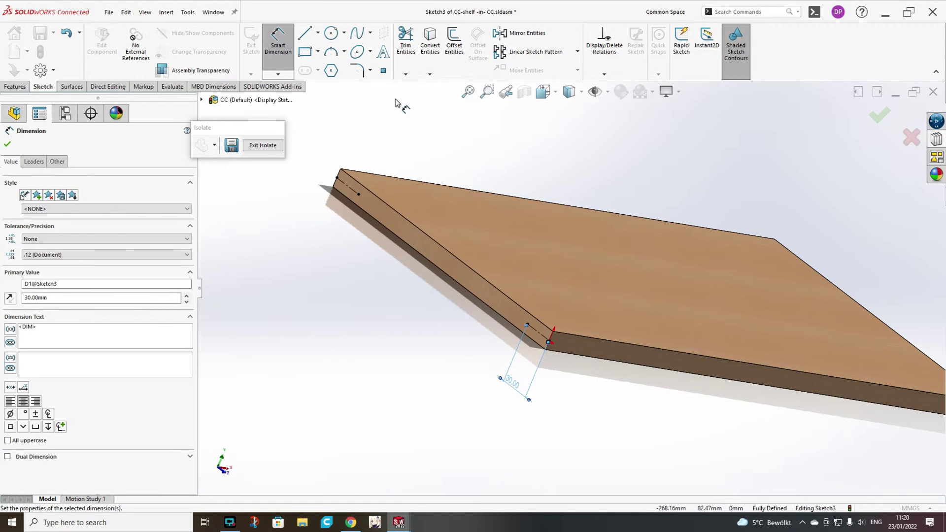
{"action": "left_click", "coordinate": [384, 71]}
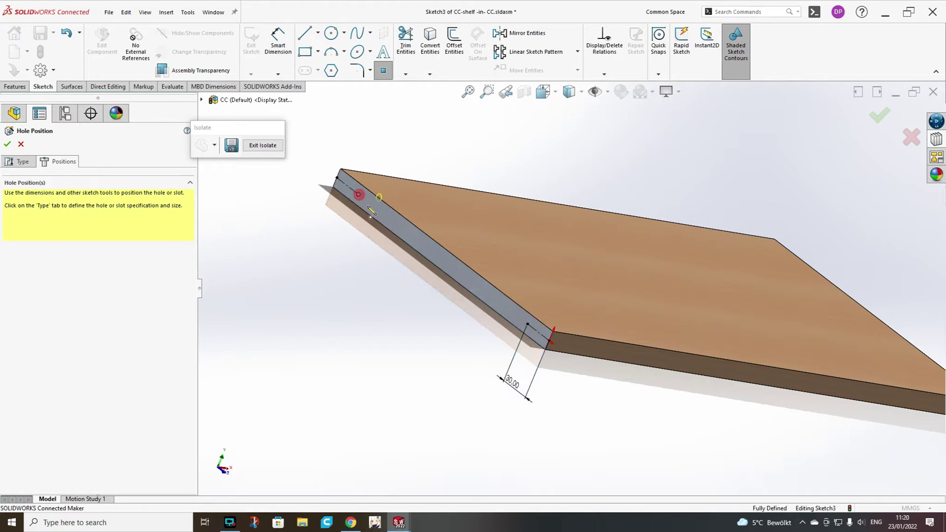
{"action": "left_click", "coordinate": [527, 323]}
{"action": "key", "text": "Return"}
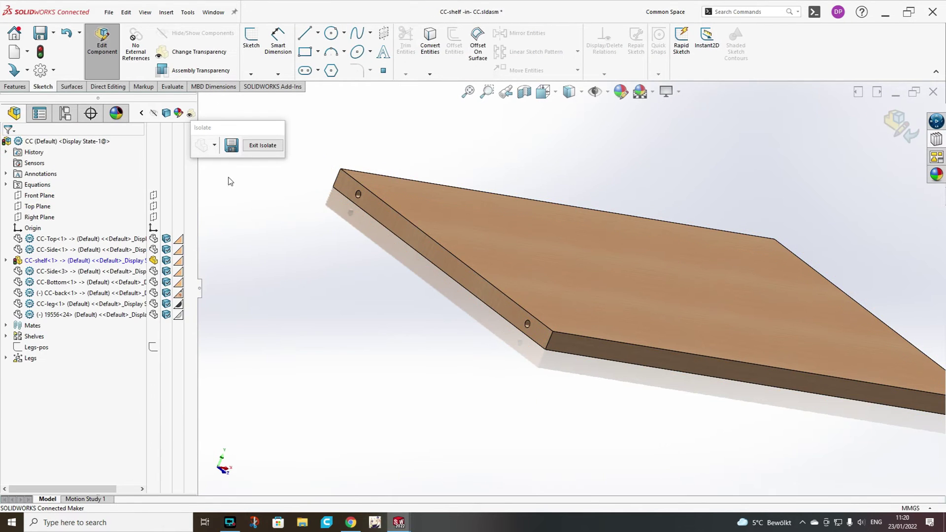
Mirror Dowel Hole1 across Mid-plane onto the shelf's opposite edge.
{"action": "left_click", "coordinate": [15, 87]}
{"action": "left_click", "coordinate": [620, 70]}
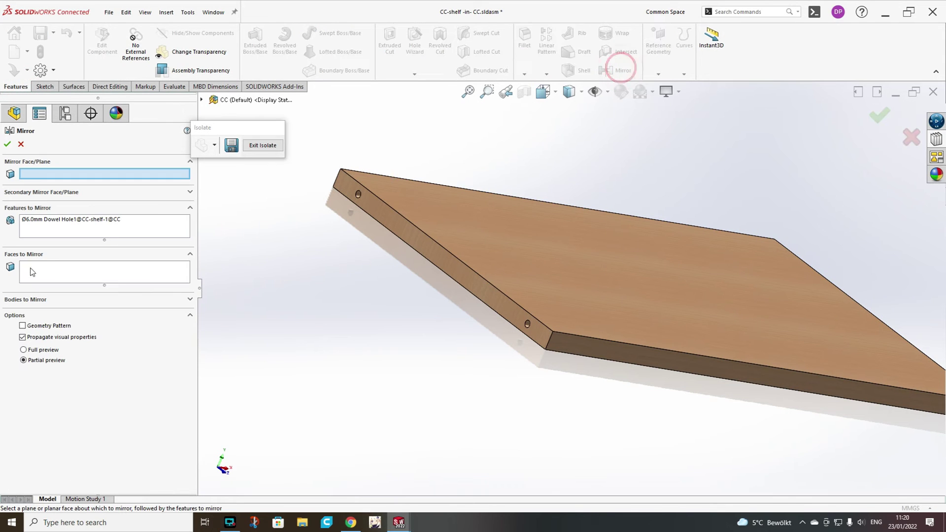
{"action": "left_click", "coordinate": [201, 100]}
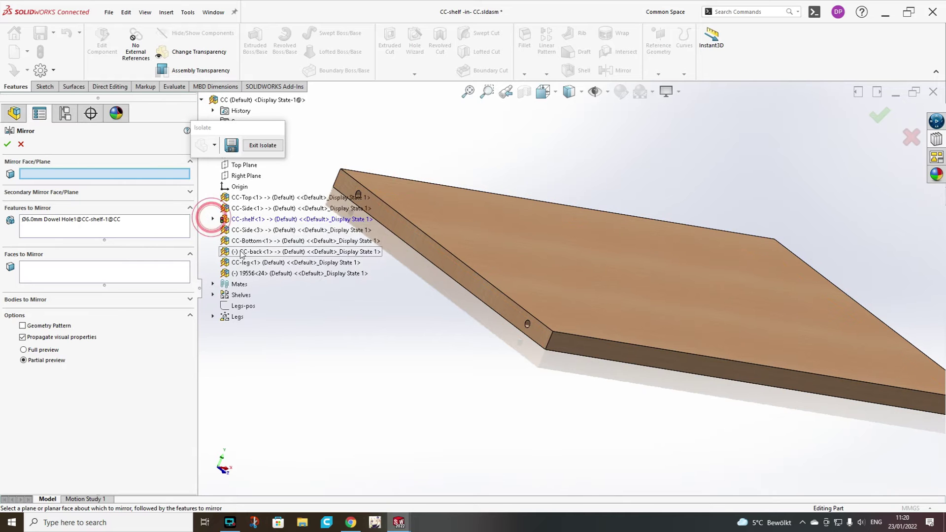
{"action": "left_click", "coordinate": [212, 219]}
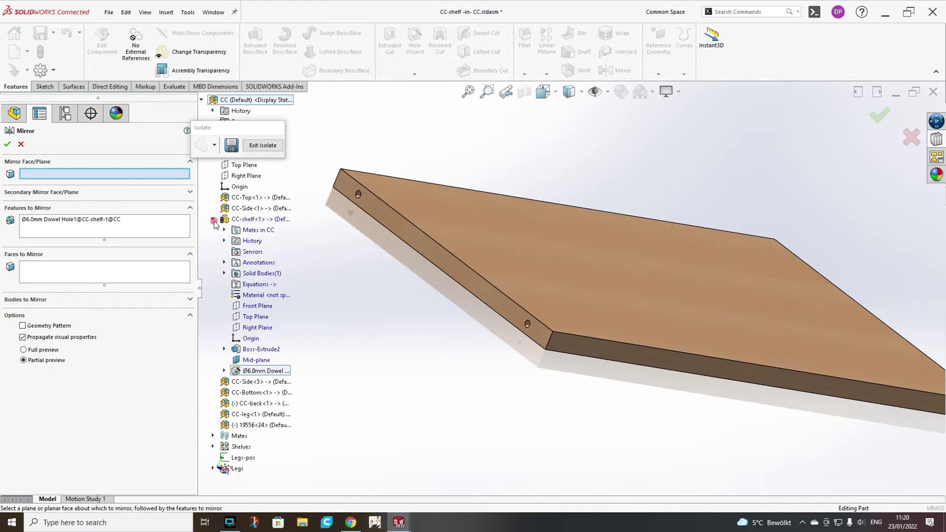
{"action": "left_click", "coordinate": [256, 360]}
{"action": "key", "text": "ctrl+7"}
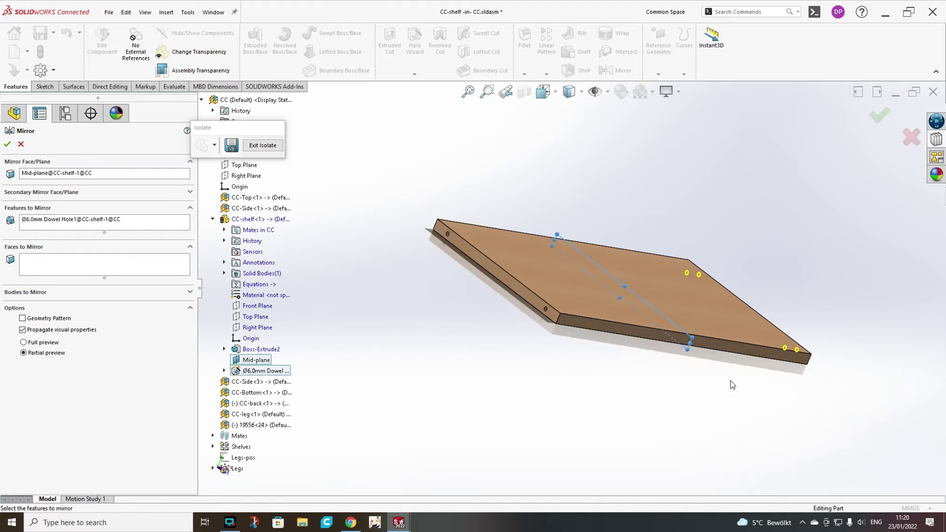
{"action": "left_click", "coordinate": [7, 145]}
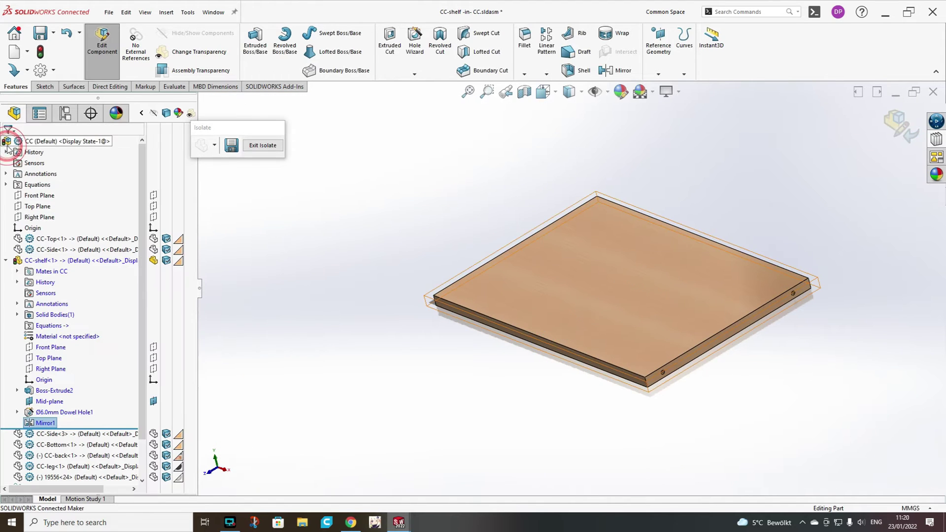
Exit shelf editing and isolation, collapse CC-shelf<1>, and select the left side panel.
{"action": "left_click", "coordinate": [891, 127]}
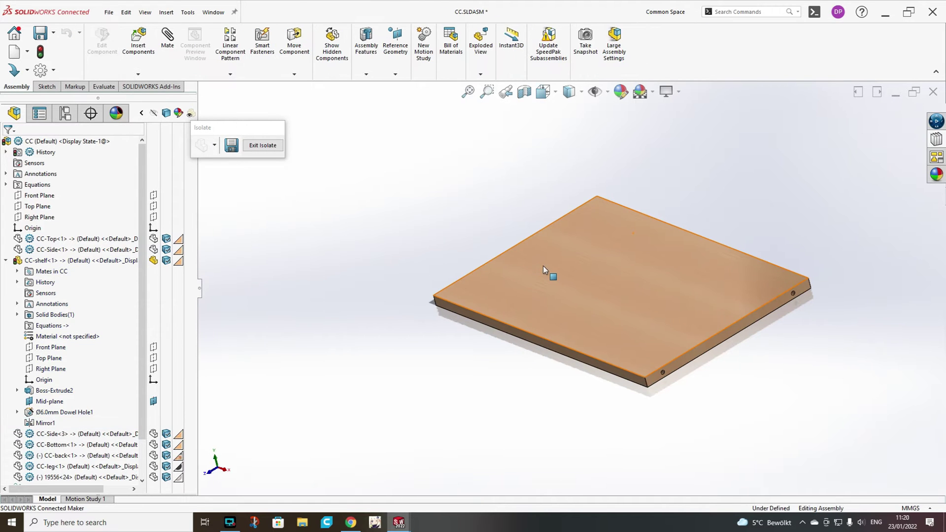
{"action": "left_click", "coordinate": [261, 146]}
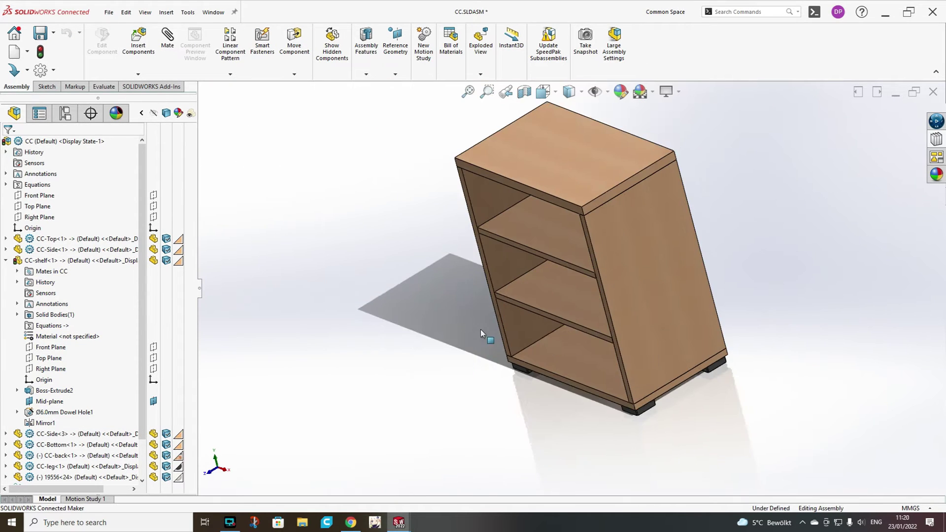
{"action": "left_click", "coordinate": [6, 260]}
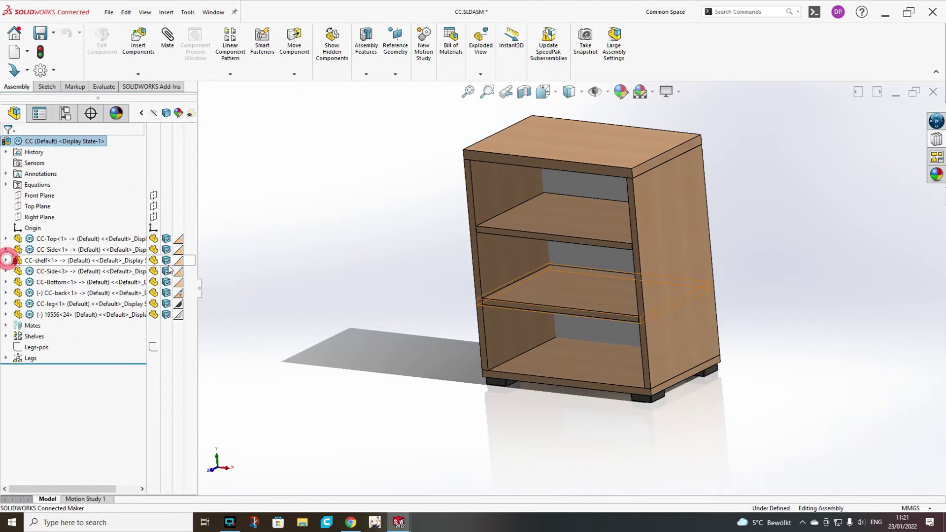
{"action": "left_click", "coordinate": [492, 245]}
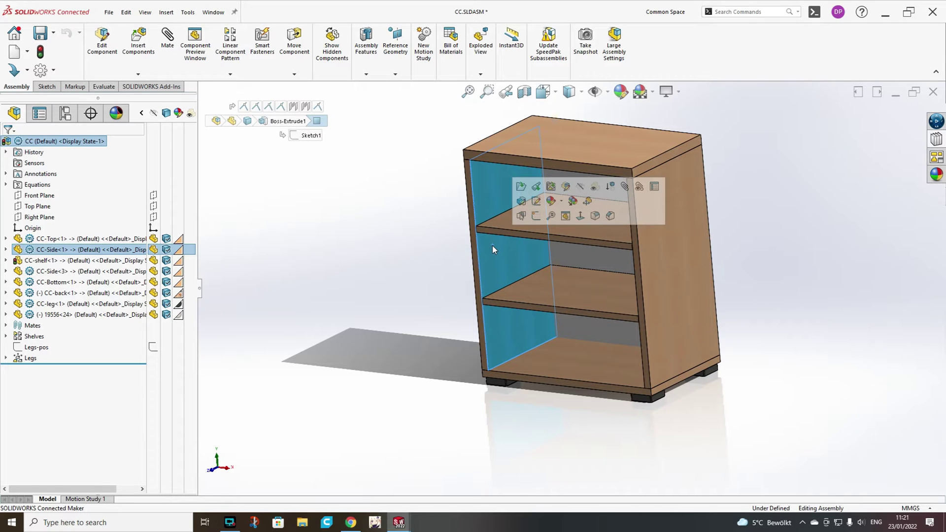
Open the CC-Side part and rename its Default configuration to Left.
{"action": "left_click", "coordinate": [520, 187]}
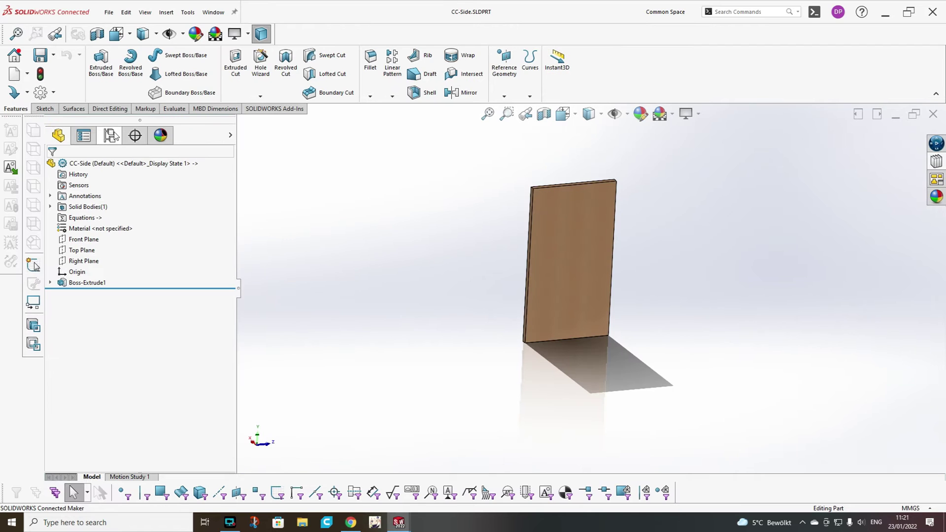
{"action": "left_click", "coordinate": [111, 136]}
{"action": "left_click", "coordinate": [93, 183]}
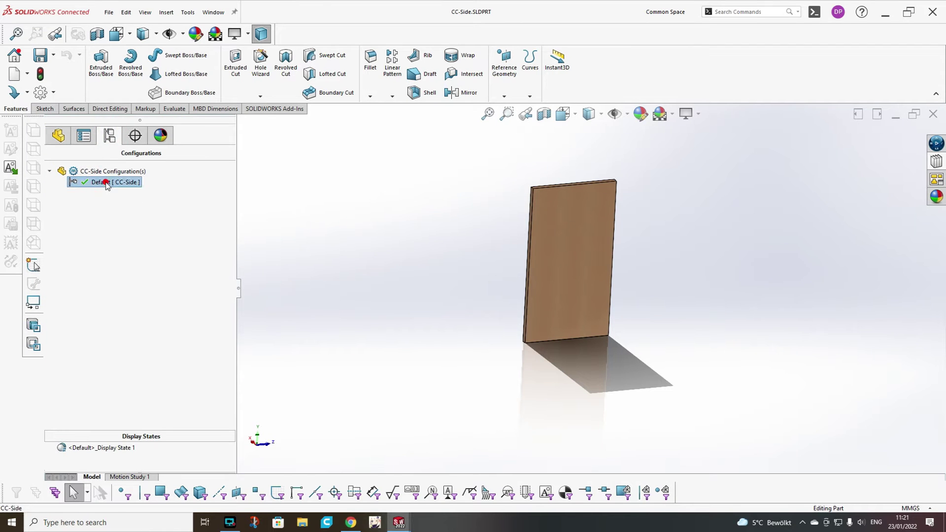
{"action": "left_click", "coordinate": [106, 182]}
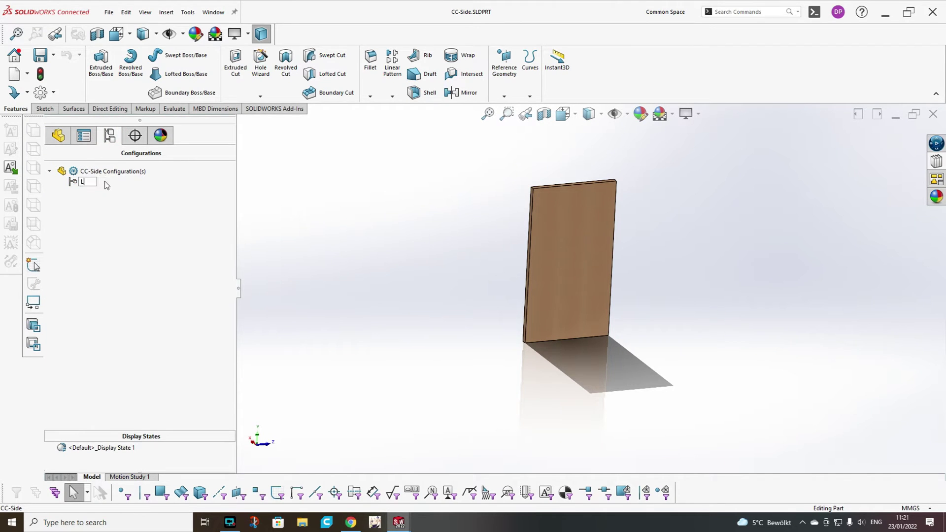
{"action": "left_click", "coordinate": [336, 220]}
{"action": "right_click", "coordinate": [116, 184]}
{"action": "left_click", "coordinate": [138, 236]}
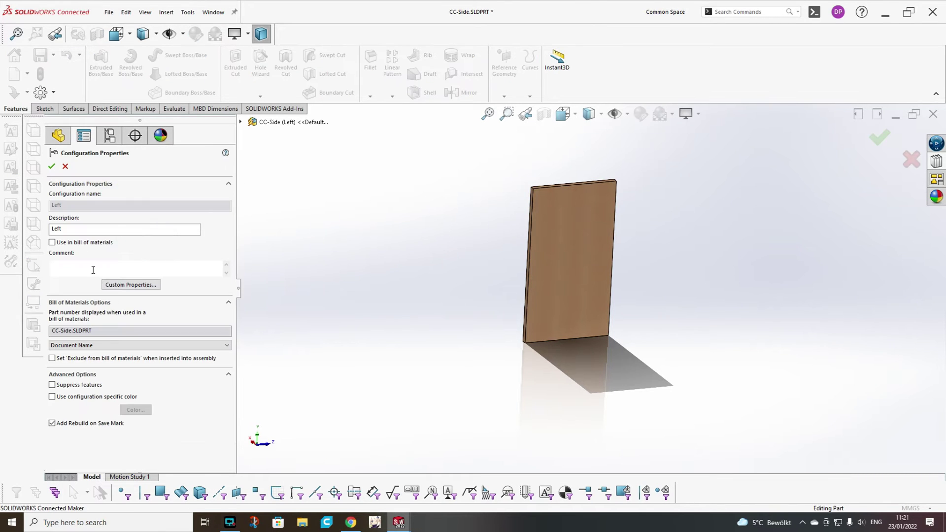
{"action": "left_click", "coordinate": [51, 168]}
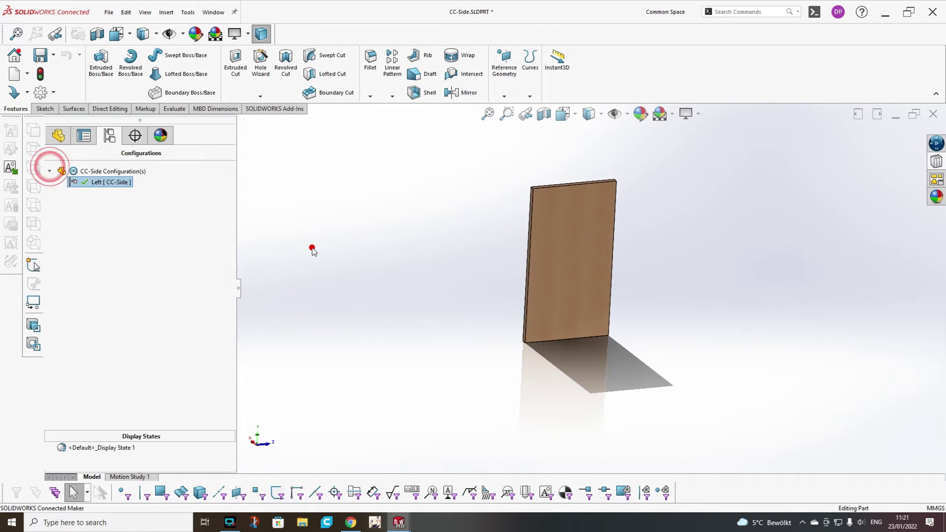
{"action": "left_click", "coordinate": [312, 250]}
Add a Right configuration with a description, marked for bill of materials use.
{"action": "right_click", "coordinate": [83, 171]}
{"action": "left_click", "coordinate": [131, 191]}
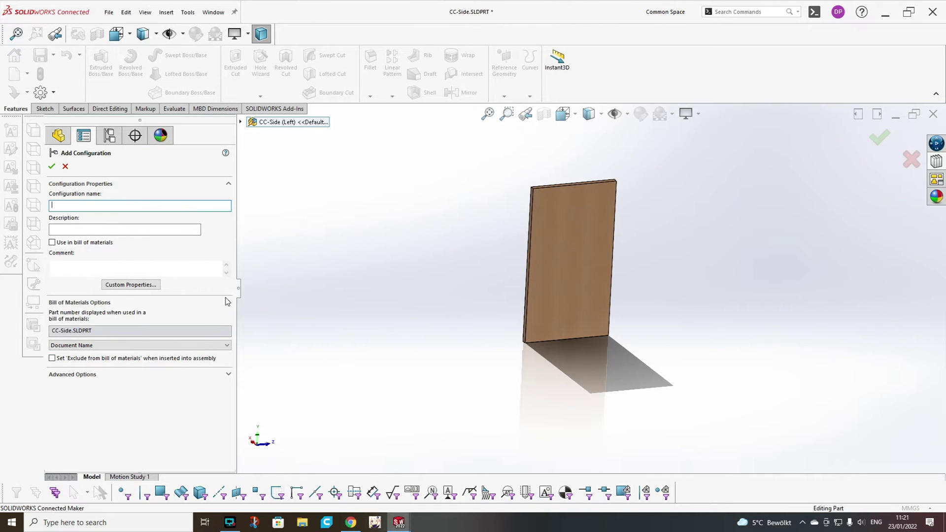
{"action": "left_click", "coordinate": [72, 206]}
{"action": "left_click", "coordinate": [66, 227]}
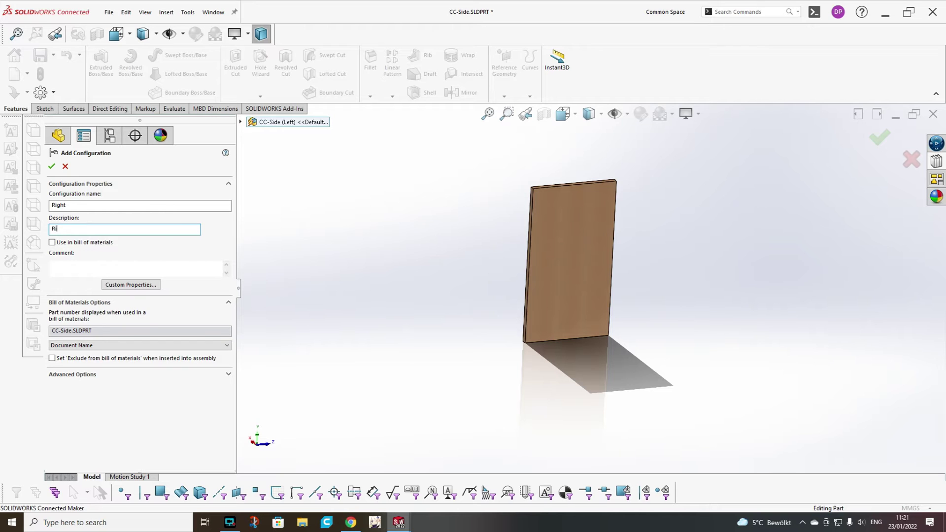
{"action": "left_click", "coordinate": [365, 293]}
{"action": "left_click", "coordinate": [51, 242]}
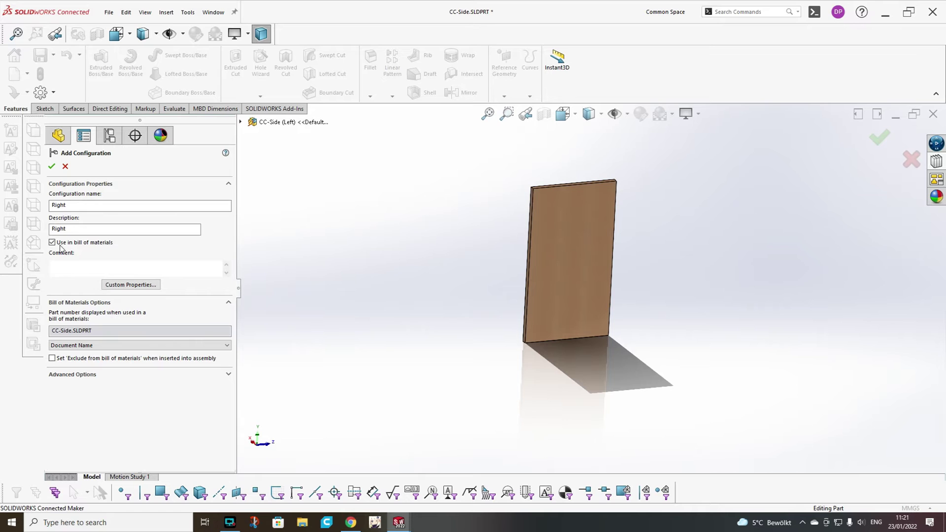
{"action": "left_click", "coordinate": [51, 166]}
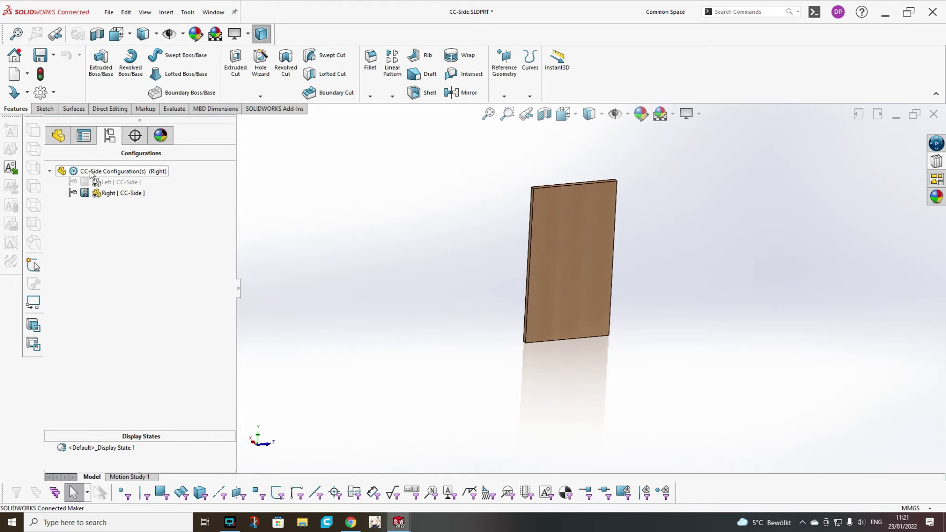
Set the Right configuration's displayed part number to the document name.
{"action": "right_click", "coordinate": [94, 195]}
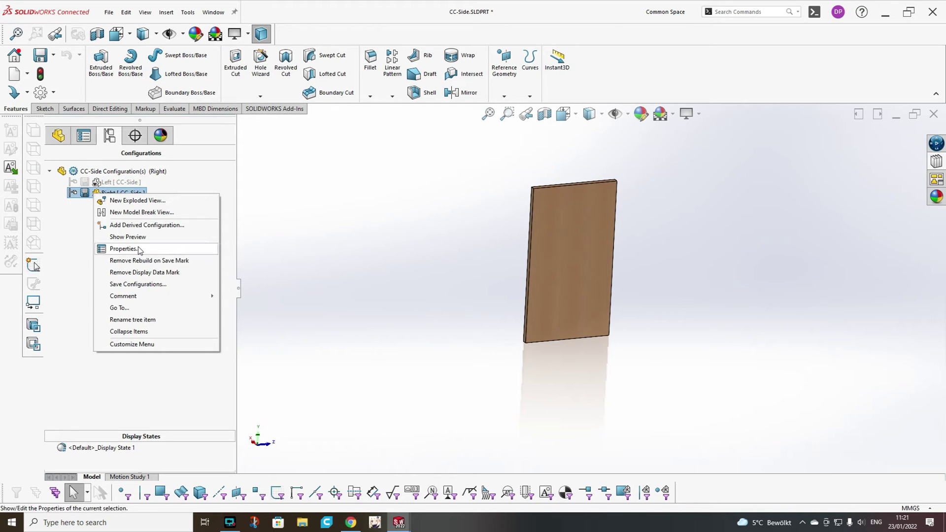
{"action": "left_click", "coordinate": [138, 246]}
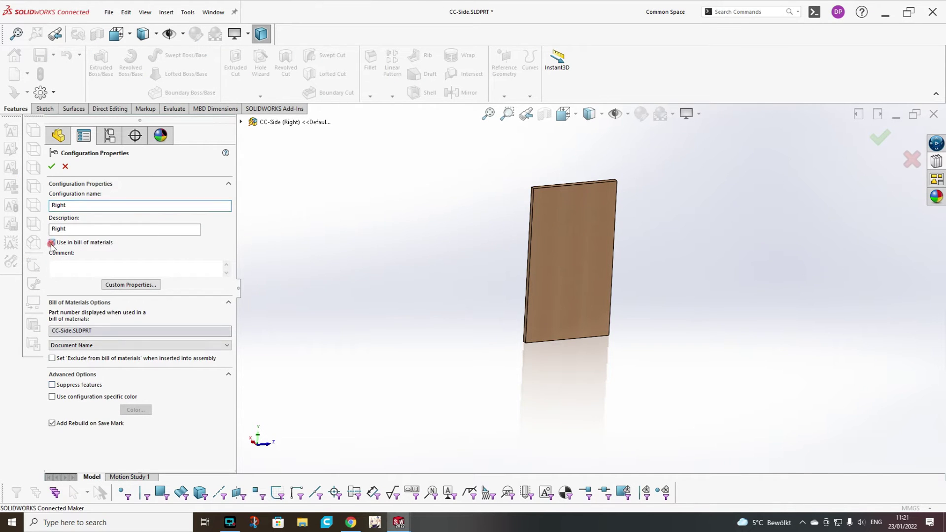
{"action": "left_click", "coordinate": [77, 346]}
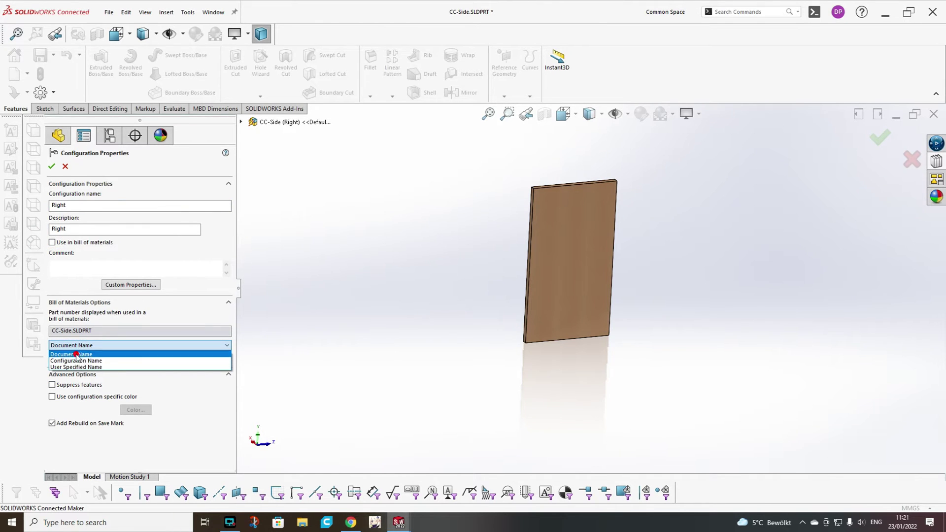
{"action": "left_click", "coordinate": [76, 355]}
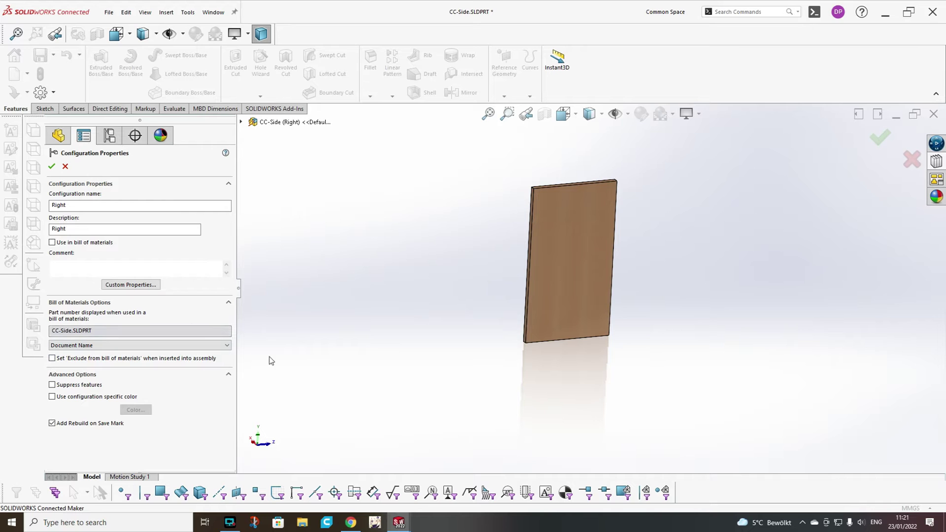
{"action": "left_click", "coordinate": [52, 166]}
{"action": "left_click", "coordinate": [338, 271]}
Review Left's properties, make Left the active configuration, and save the part.
{"action": "right_click", "coordinate": [123, 183]}
{"action": "left_click", "coordinate": [96, 183]}
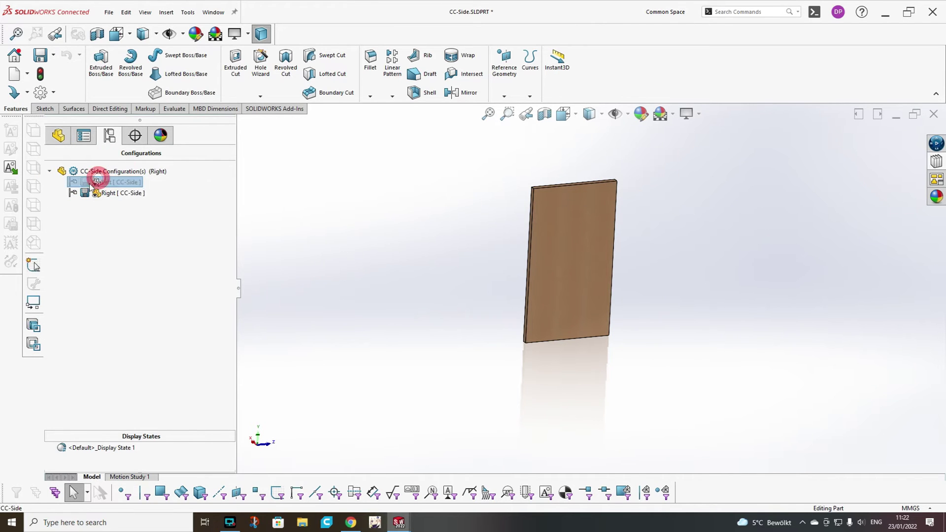
{"action": "right_click", "coordinate": [96, 183]}
{"action": "left_click", "coordinate": [116, 235]}
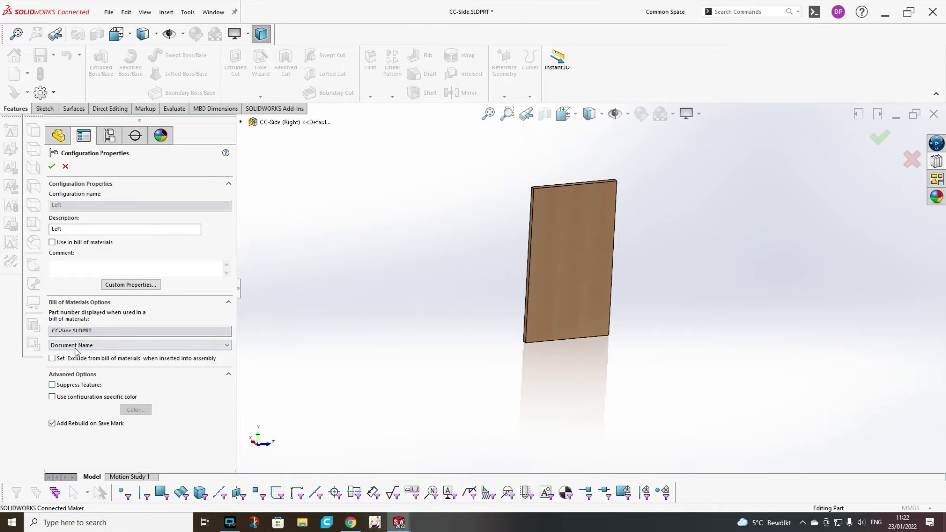
{"action": "left_click", "coordinate": [51, 167]}
{"action": "left_click", "coordinate": [390, 232]}
{"action": "double_click", "coordinate": [119, 182]}
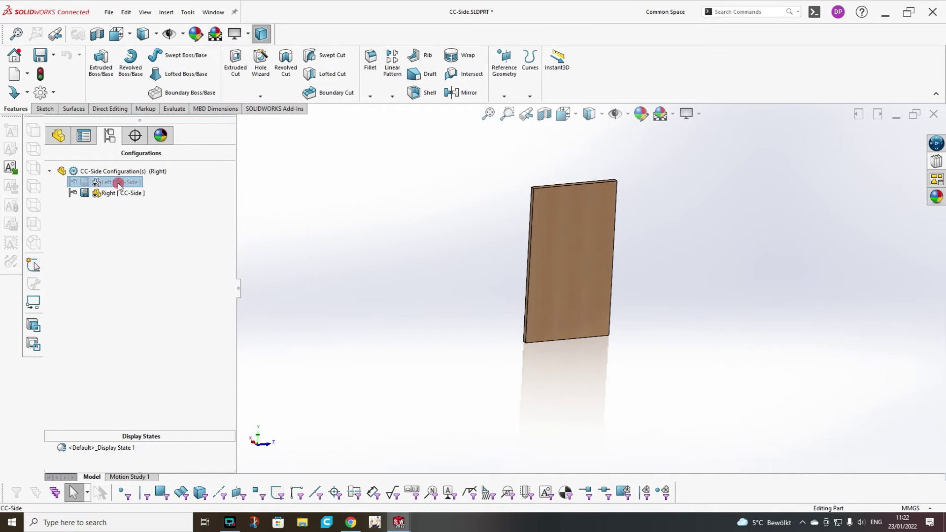
{"action": "left_click", "coordinate": [351, 218]}
{"action": "left_click", "coordinate": [53, 55]}
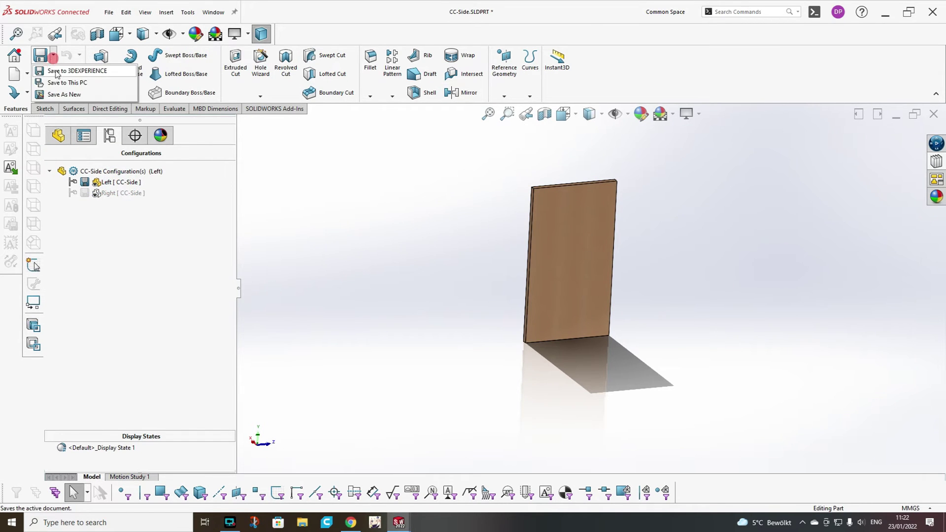
{"action": "left_click", "coordinate": [49, 67]}
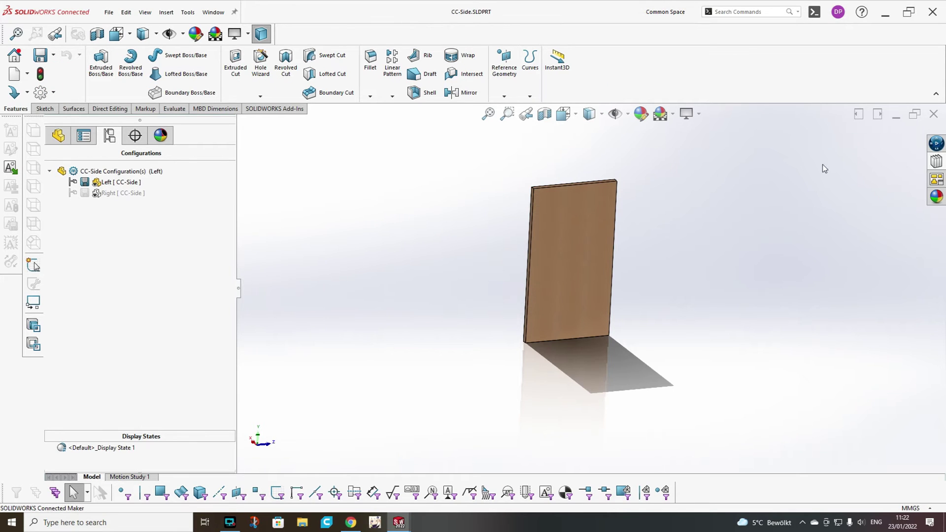
Back in the assembly, isolate CC-Side<1> and edit it in context.
{"action": "key", "text": "ctrl+tab"}
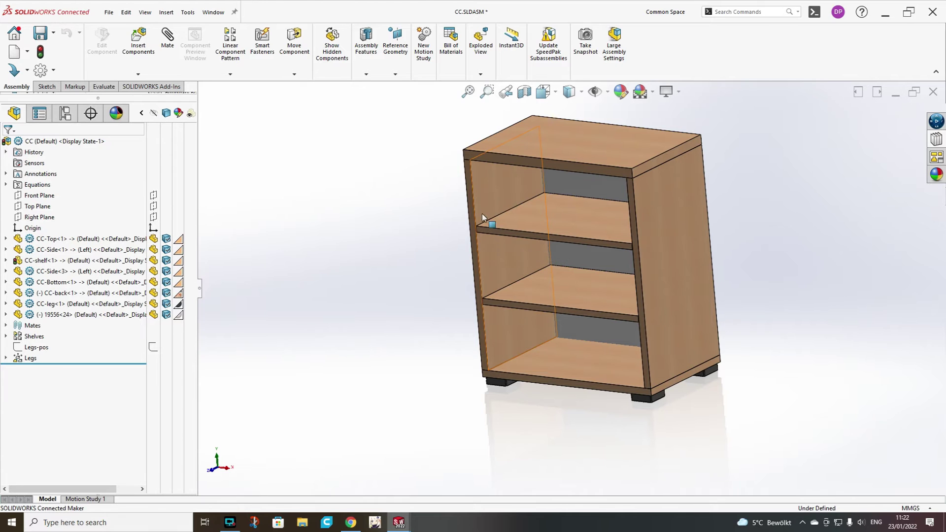
{"action": "key", "text": "ctrl+7"}
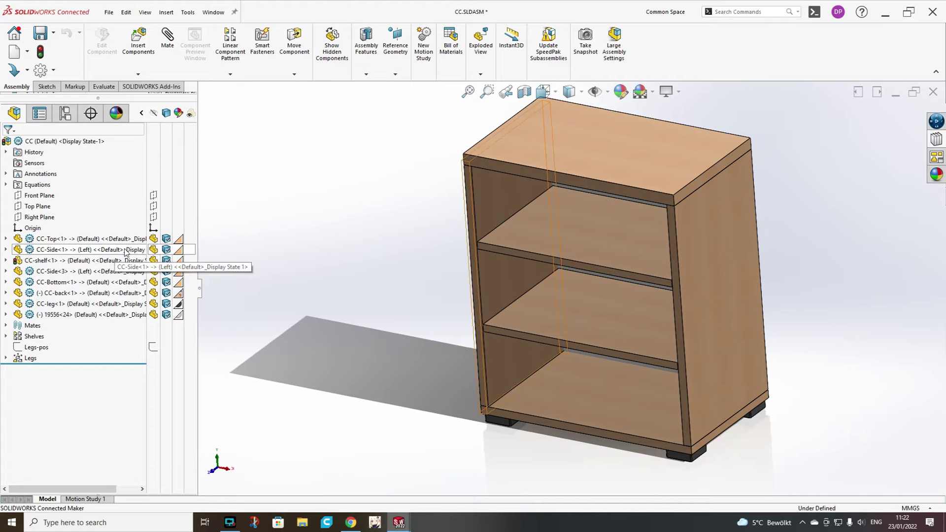
{"action": "right_click", "coordinate": [43, 249]}
{"action": "left_click", "coordinate": [78, 272]}
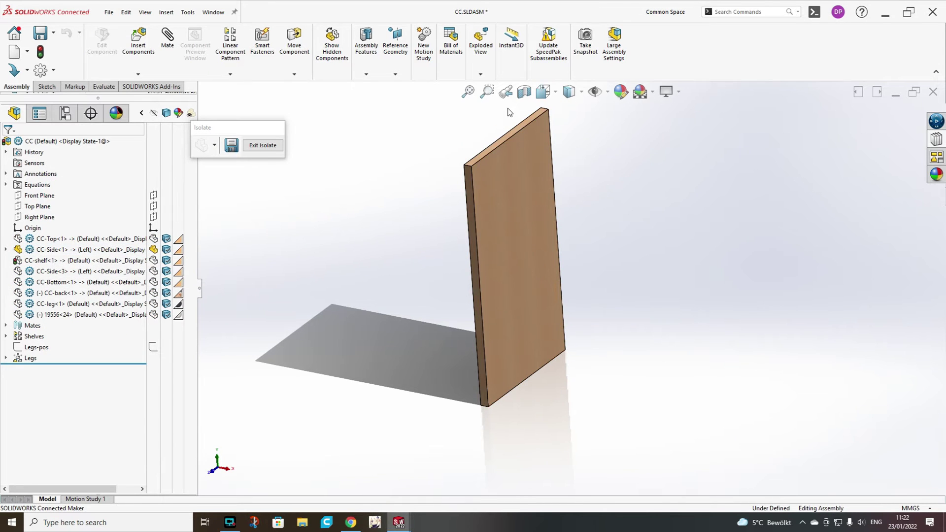
{"action": "right_click", "coordinate": [55, 249]}
{"action": "left_click", "coordinate": [101, 199]}
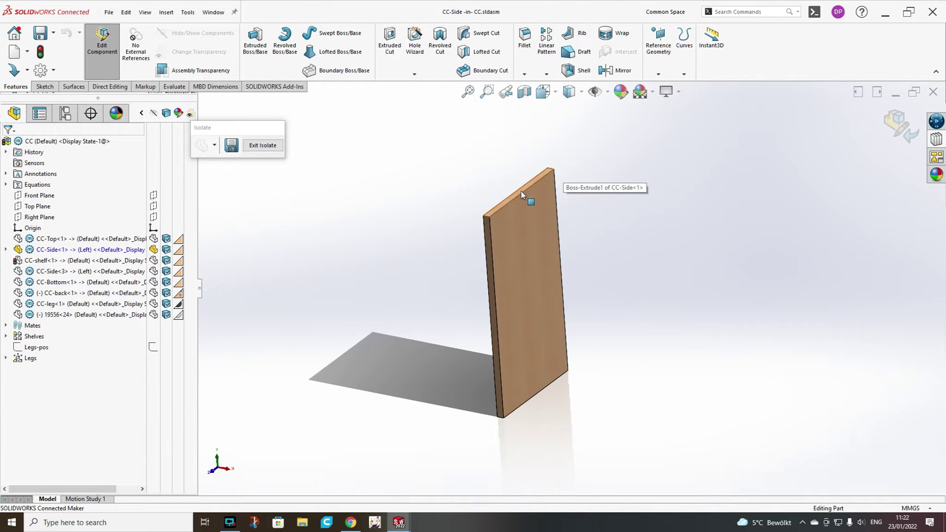
Define a reference plane parallel to the panel's top face, coincident with an edge point.
{"action": "left_click", "coordinate": [521, 191]}
{"action": "left_click", "coordinate": [659, 45]}
{"action": "left_click", "coordinate": [661, 87]}
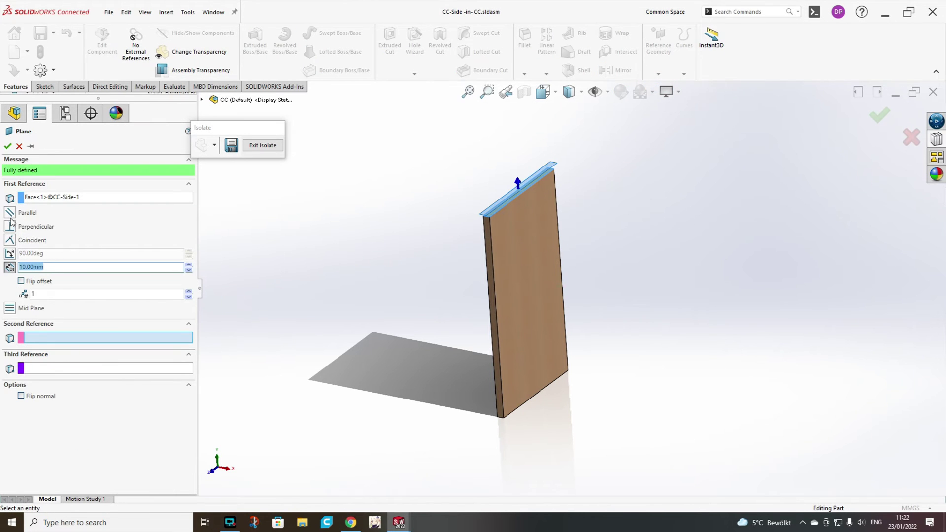
{"action": "left_click", "coordinate": [10, 212]}
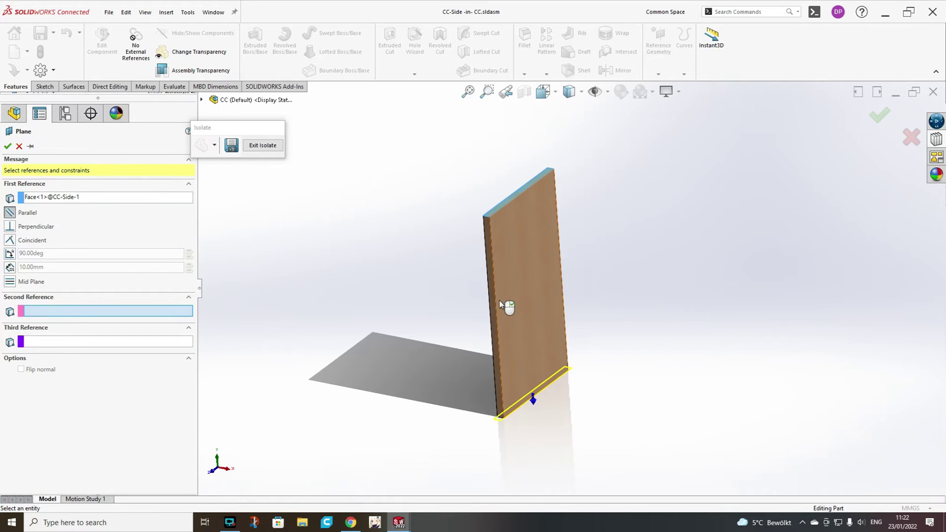
{"action": "left_click", "coordinate": [496, 319]}
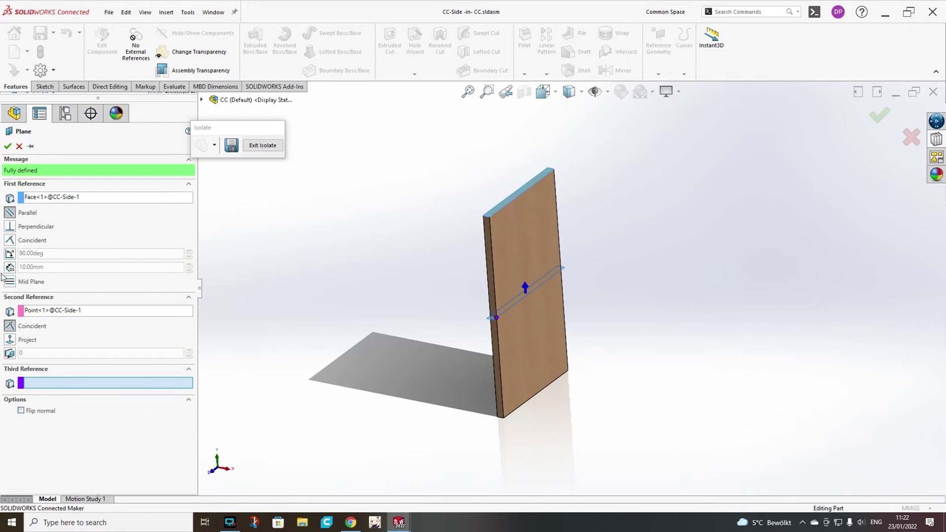
Confirm the new plane and name it Mid-Plane.
{"action": "left_click", "coordinate": [8, 146]}
{"action": "left_click", "coordinate": [44, 389]}
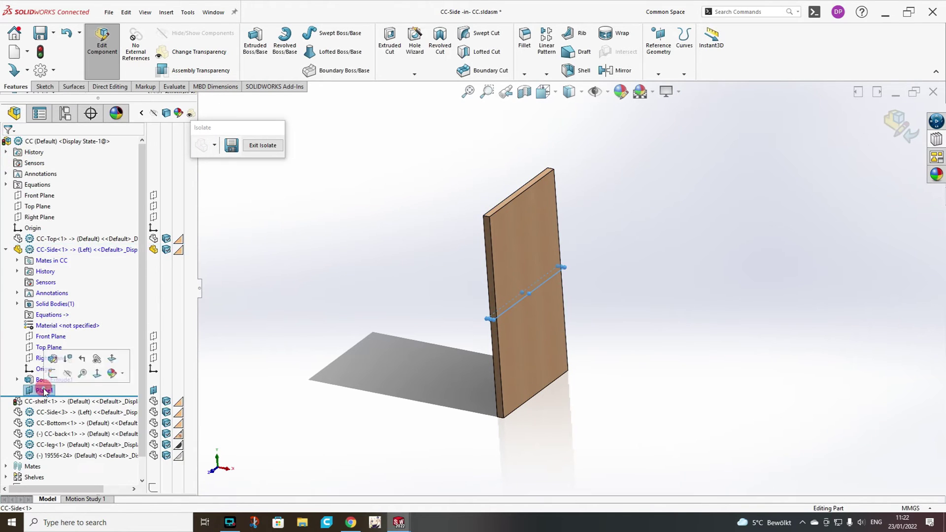
{"action": "key", "text": "F2"}
{"action": "type", "text": "Mid-Plane"}
{"action": "scroll", "coordinate": [498, 181], "scroll_direction": "down", "scroll_amount": 3}
Add a Ø6 mm dowel hole on the top face, positioned 50 mm along a centerline.
{"action": "left_click", "coordinate": [534, 202]}
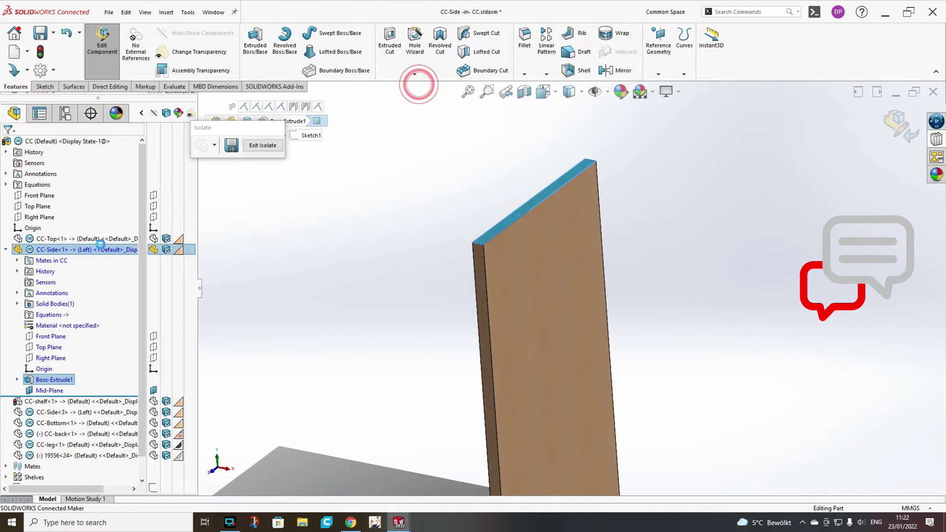
{"action": "left_click", "coordinate": [415, 45]}
{"action": "left_click", "coordinate": [56, 162]}
{"action": "left_click", "coordinate": [500, 225]}
{"action": "middle_click_drag", "start_coordinate": [500, 225], "coordinate": [375, 306]}
{"action": "left_click", "coordinate": [372, 304]}
{"action": "left_click", "coordinate": [399, 282]}
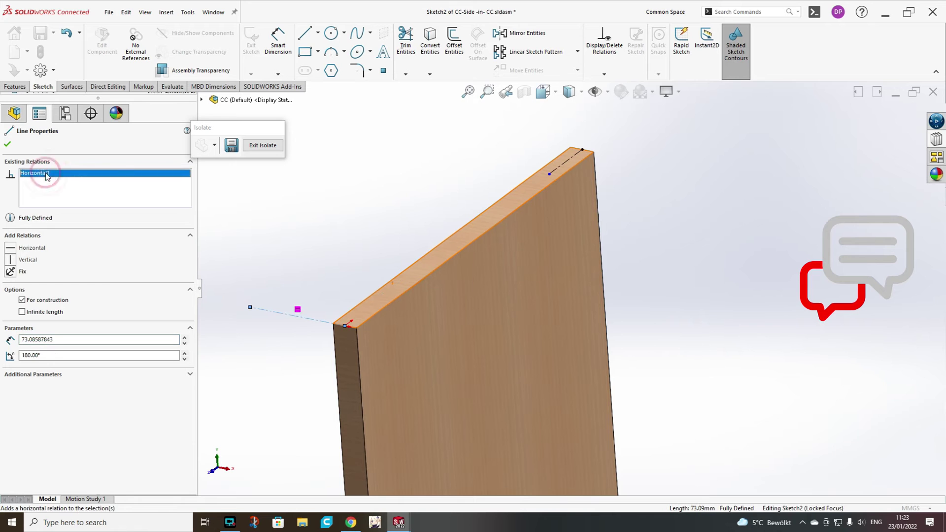
{"action": "right_click_drag", "start_coordinate": [679, 216], "coordinate": [682, 209]}
{"action": "left_click", "coordinate": [374, 298]}
{"action": "left_click", "coordinate": [285, 290]}
{"action": "type", "text": "50"}
{"action": "key", "text": "Return"}
{"action": "left_click", "coordinate": [384, 73]}
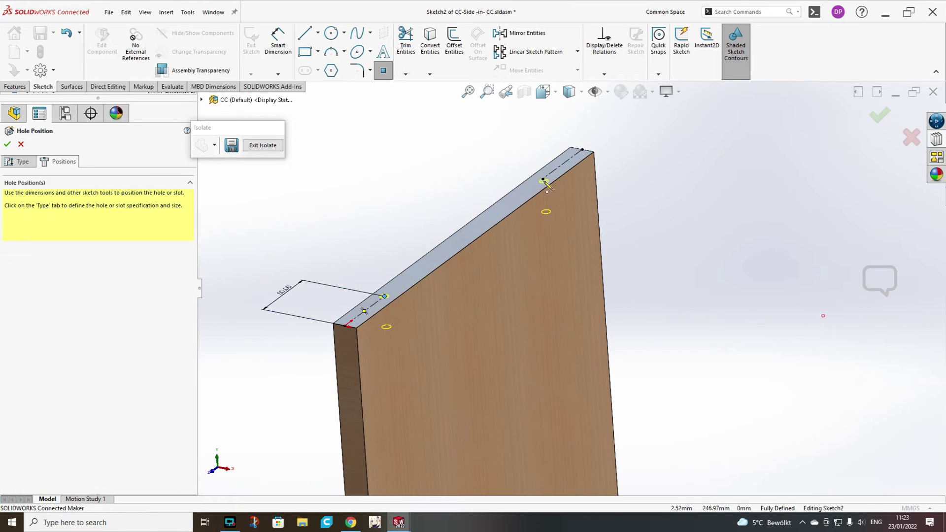
{"action": "left_click", "coordinate": [16, 86]}
Add a Ø5.0 mm hole from the favourites, positioned 20 mm along a construction line.
{"action": "left_click", "coordinate": [415, 42]}
{"action": "left_click", "coordinate": [57, 209]}
{"action": "left_click", "coordinate": [55, 229]}
{"action": "left_click", "coordinate": [58, 161]}
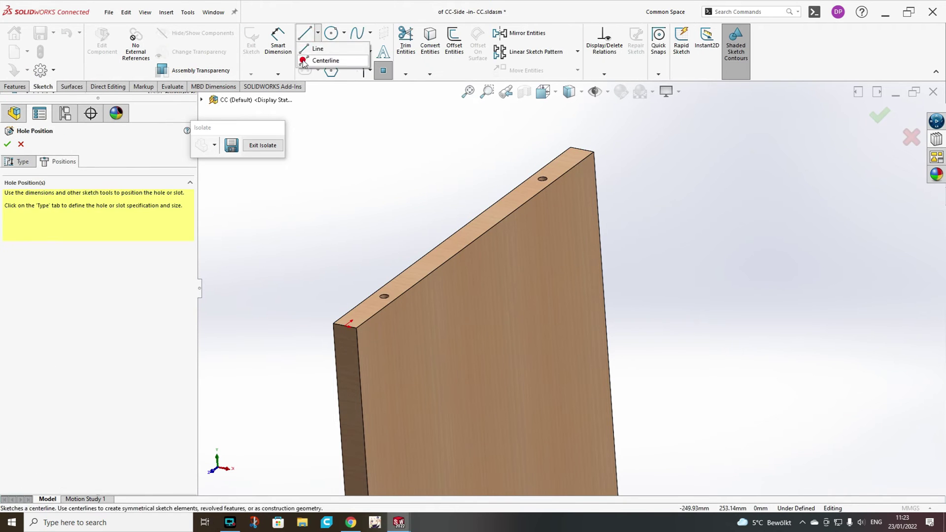
{"action": "left_click", "coordinate": [305, 33]}
{"action": "left_click", "coordinate": [349, 325]}
{"action": "left_click", "coordinate": [582, 149]}
{"action": "left_click", "coordinate": [690, 280]}
{"action": "left_click", "coordinate": [278, 42]}
{"action": "left_click", "coordinate": [354, 317]}
{"action": "left_click", "coordinate": [305, 303]}
{"action": "type", "text": "20"}
{"action": "key", "text": "Return"}
{"action": "left_click", "coordinate": [359, 313]}
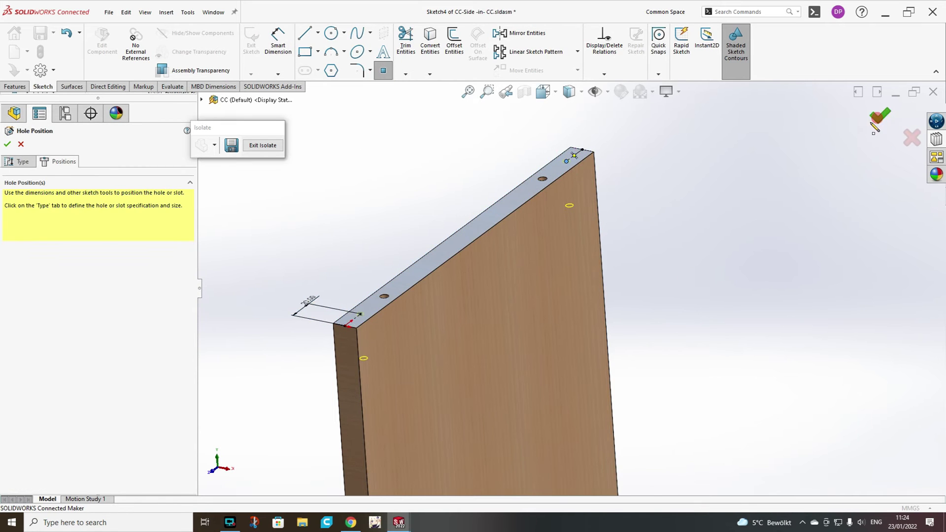
{"action": "left_click", "coordinate": [879, 115]}
Mirror the dowel and Ø5 holes about Mid-Plane, then return to the assembly.
{"action": "left_click", "coordinate": [6, 249]}
{"action": "left_click", "coordinate": [49, 391], "text": "ctrl"}
{"action": "left_click", "coordinate": [14, 86]}
{"action": "left_click", "coordinate": [615, 71]}
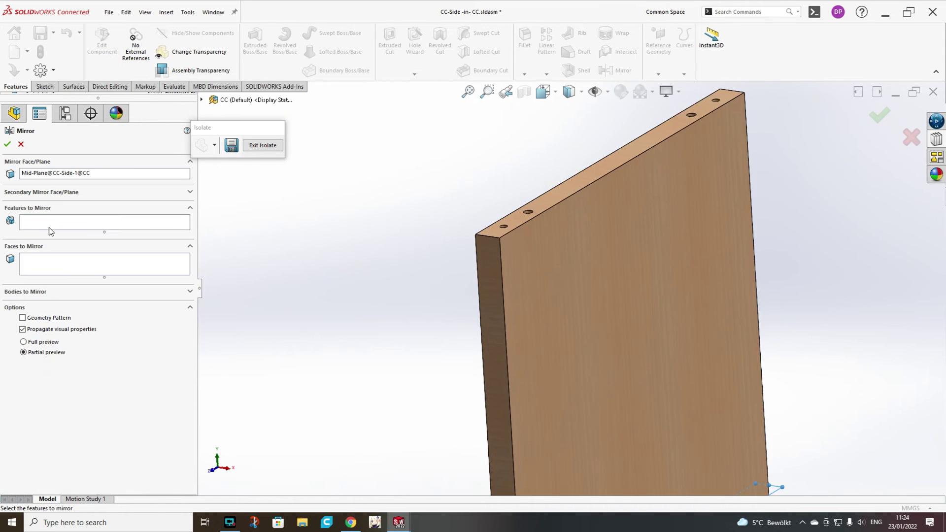
{"action": "left_click", "coordinate": [450, 254]}
{"action": "key", "text": "Return"}
{"action": "middle_click_drag", "start_coordinate": [563, 329], "coordinate": [554, 296]}
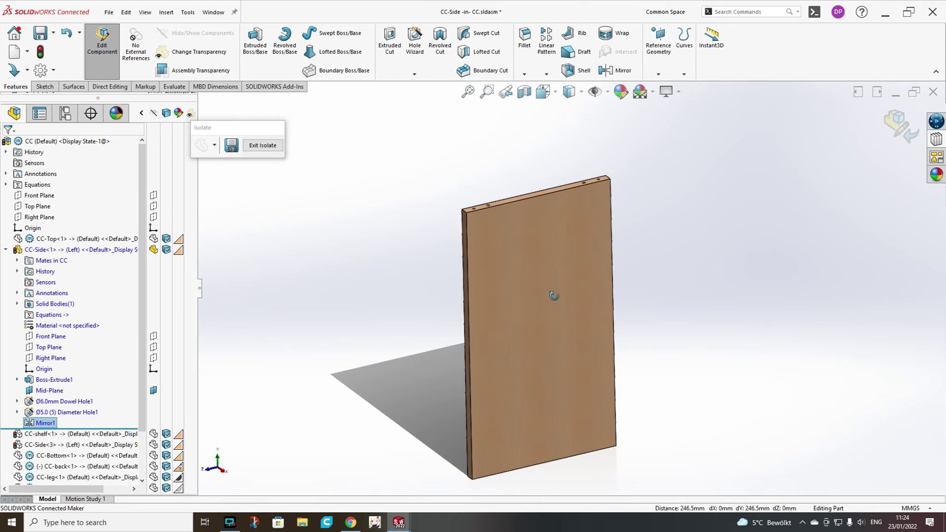
{"action": "left_click", "coordinate": [898, 124]}
Show the whole cabinet, then isolate the left side panel CC-Side<1> with the middle shelf.
{"action": "left_click", "coordinate": [263, 145]}
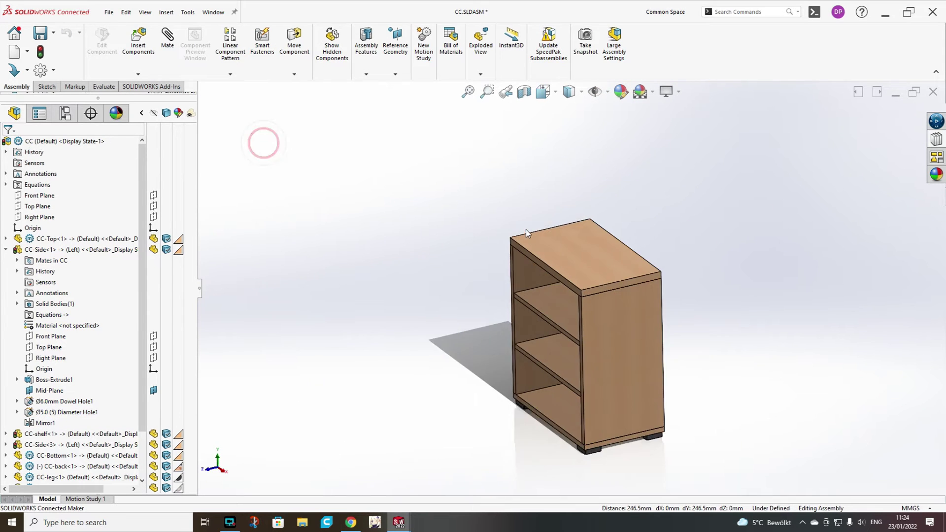
{"action": "middle_click_drag", "start_coordinate": [525, 229], "coordinate": [602, 229]}
{"action": "scroll", "coordinate": [583, 368], "scroll_direction": "down", "scroll_amount": 3}
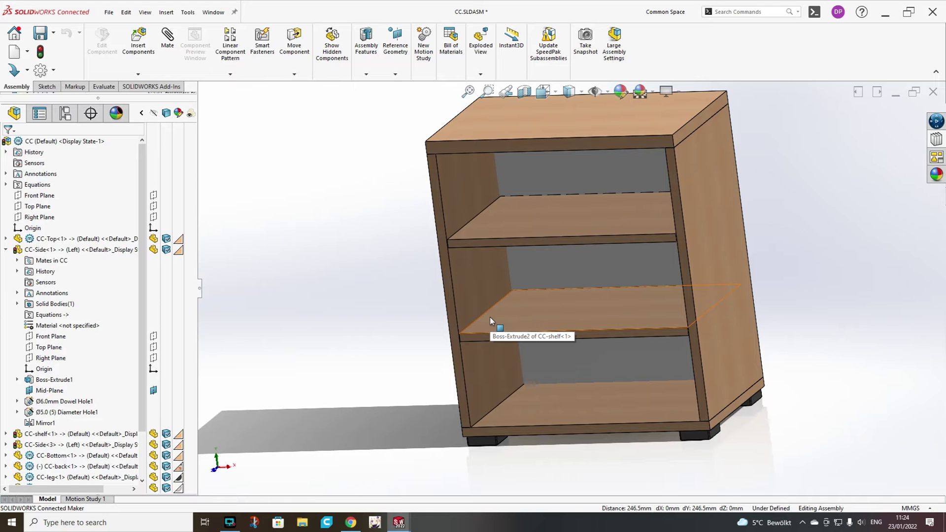
{"action": "middle_click_drag", "start_coordinate": [490, 317], "coordinate": [501, 300]}
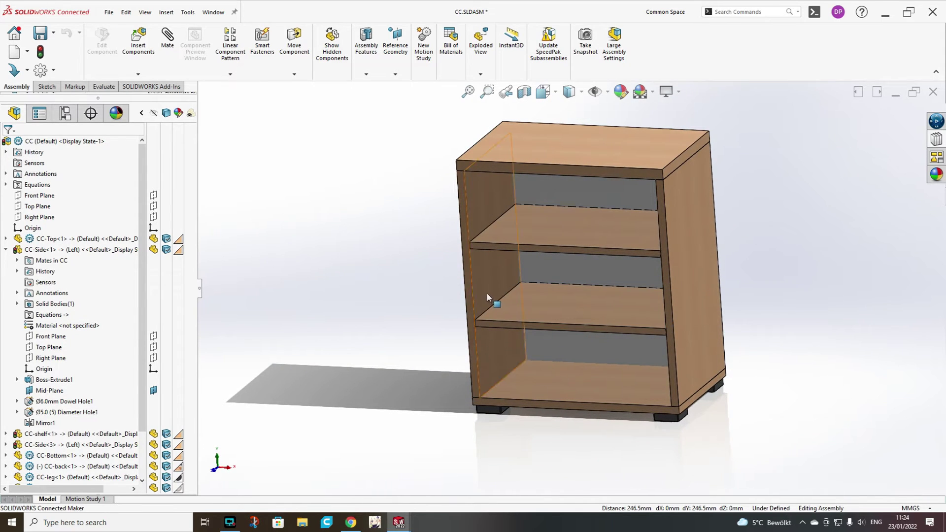
{"action": "left_click", "coordinate": [487, 293]}
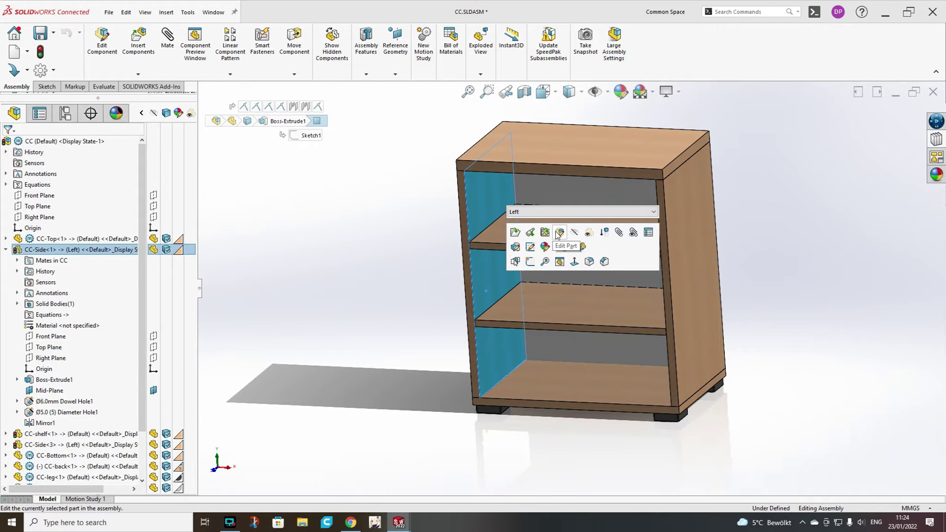
{"action": "left_click", "coordinate": [59, 434]}
{"action": "left_click", "coordinate": [58, 249], "text": "ctrl"}
{"action": "right_click", "coordinate": [64, 251]}
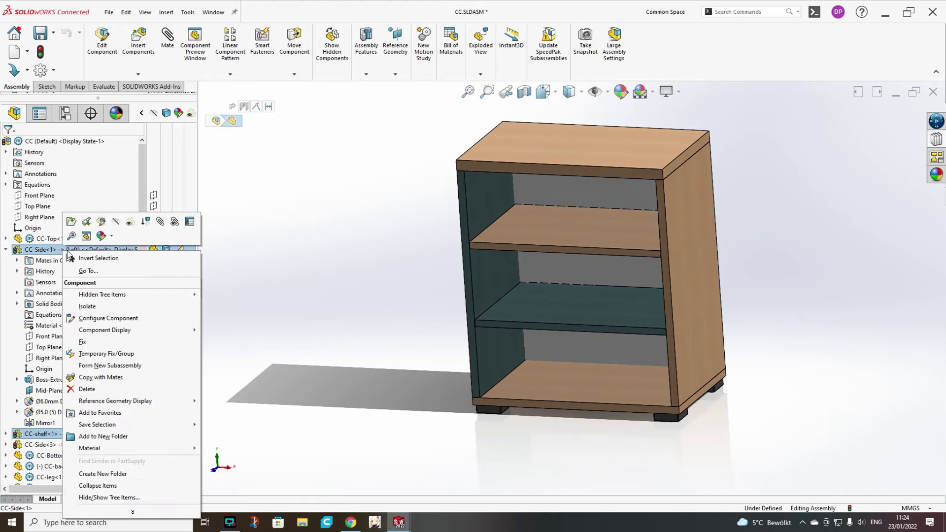
{"action": "left_click", "coordinate": [87, 306]}
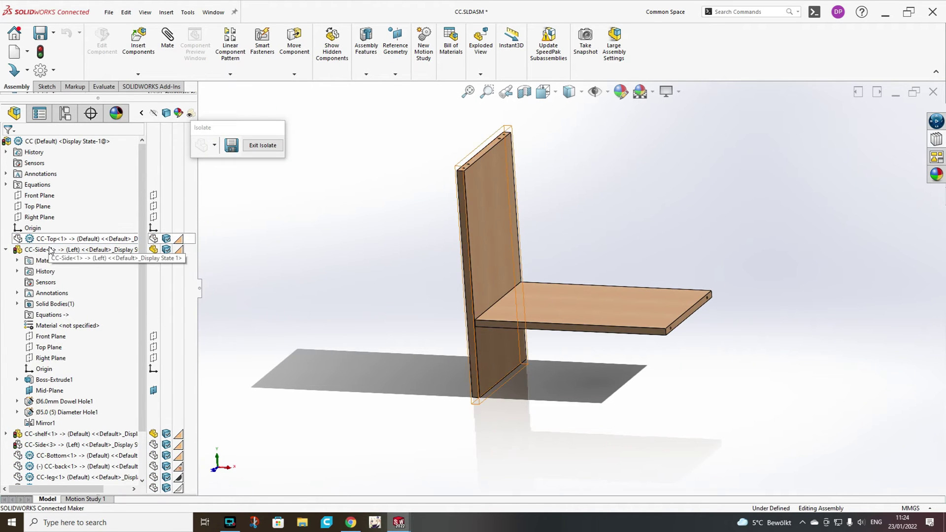
Edit CC-Side<1> in context and select its inner face.
{"action": "left_click", "coordinate": [51, 250]}
{"action": "left_click", "coordinate": [101, 215]}
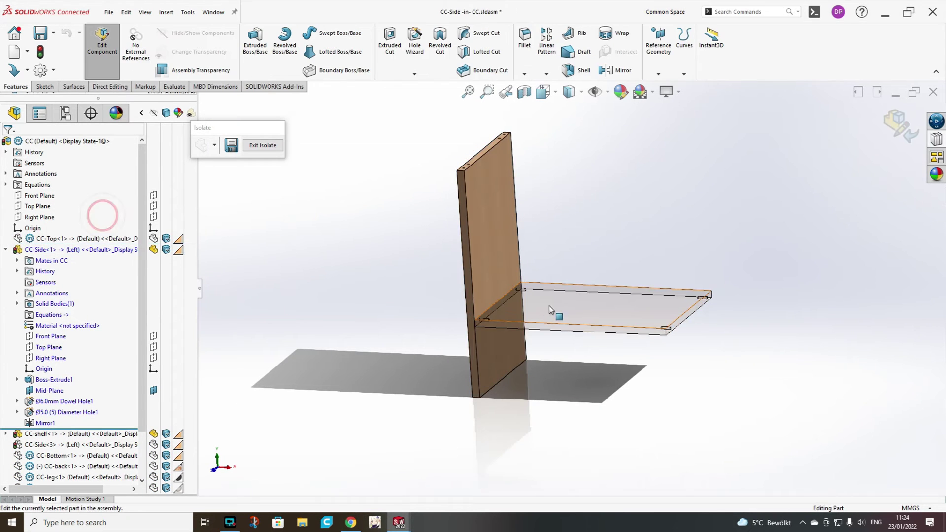
{"action": "scroll", "coordinate": [557, 303], "scroll_direction": "down", "scroll_amount": 8}
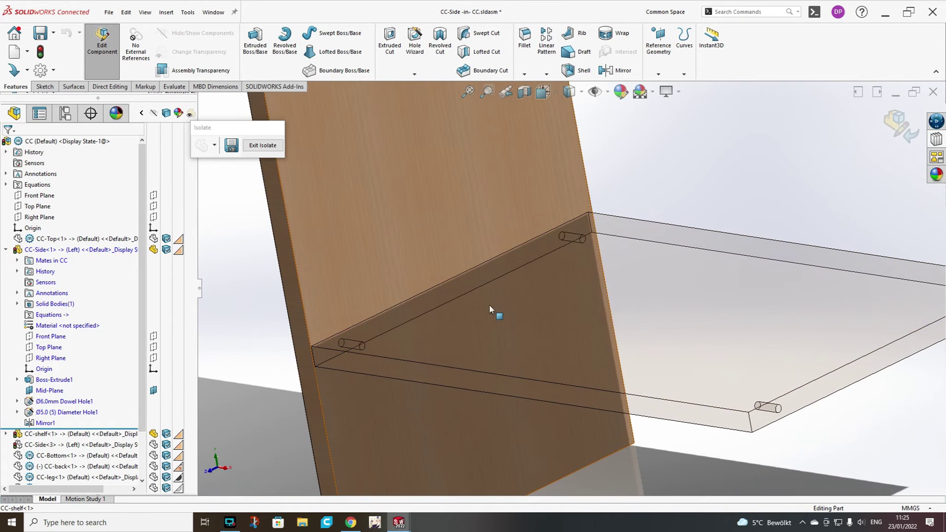
{"action": "left_click", "coordinate": [414, 256]}
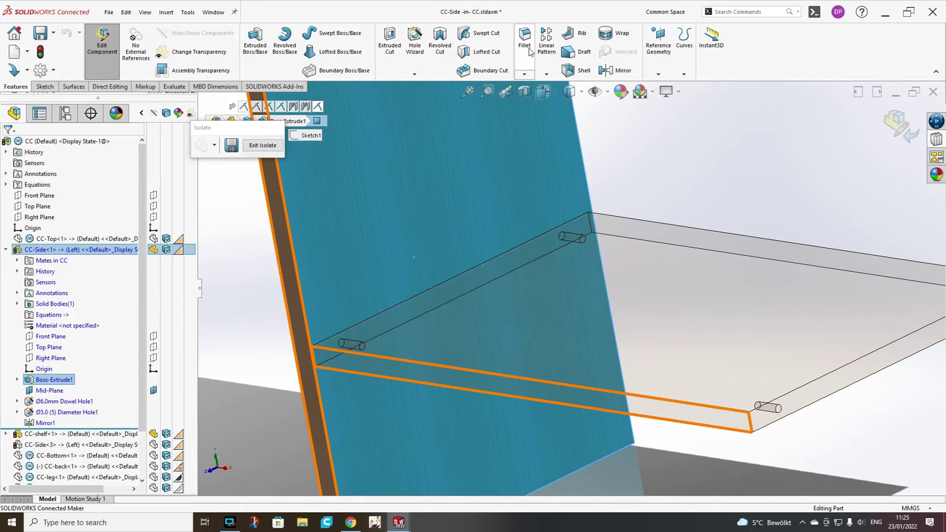
Add Ø6.0mm Dowel Hole favourite holes at the shelf dowel positions on the side panel.
{"action": "left_click", "coordinate": [415, 47]}
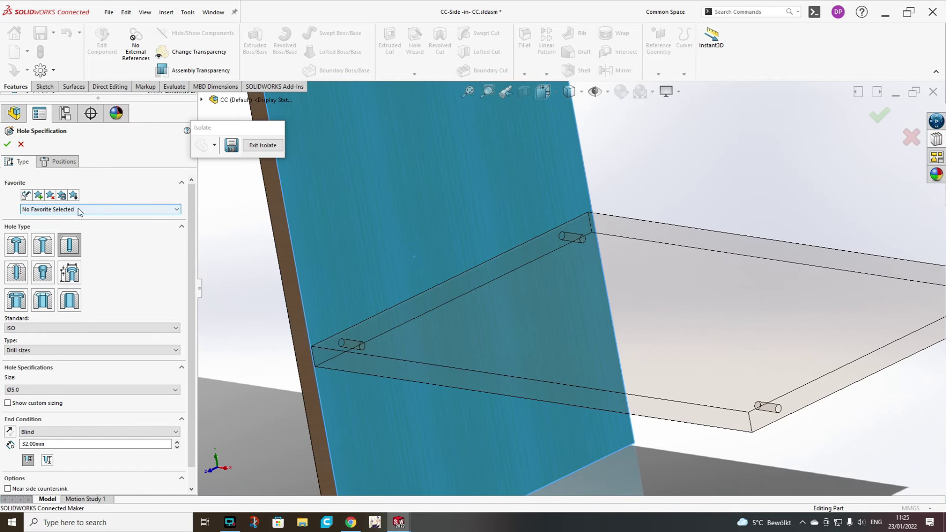
{"action": "left_click", "coordinate": [78, 212]}
{"action": "left_click", "coordinate": [54, 225]}
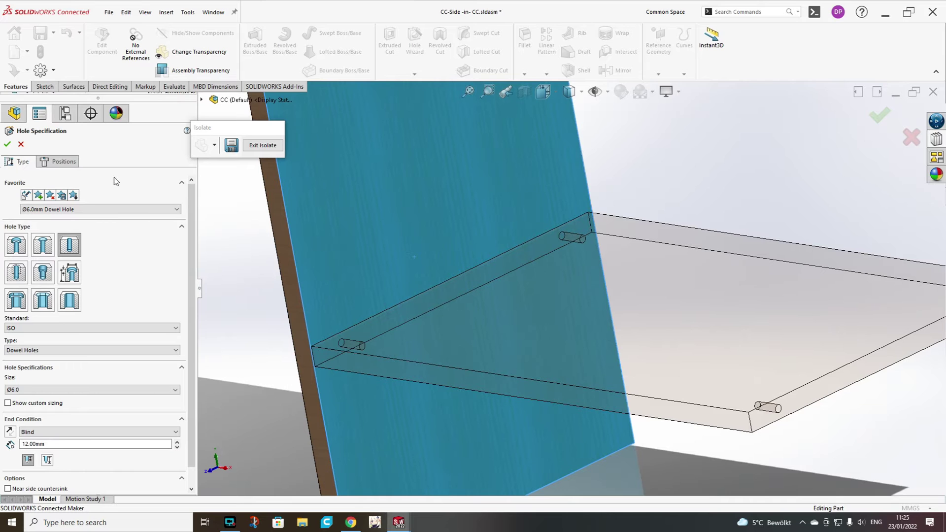
{"action": "left_click", "coordinate": [63, 162]}
{"action": "scroll", "coordinate": [369, 348], "scroll_direction": "down", "scroll_amount": 8}
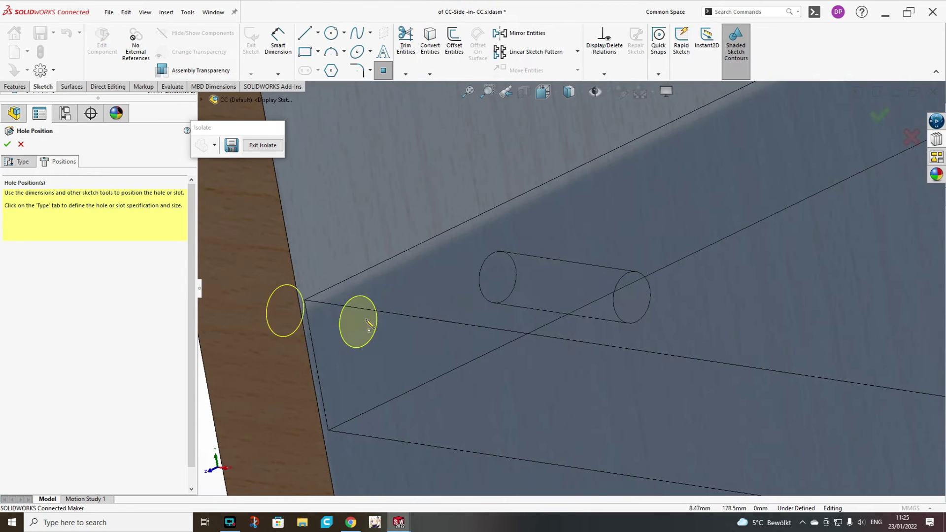
{"action": "mouse_move", "coordinate": [499, 282]}
{"action": "middle_mouse_down"}
{"action": "mouse_move", "coordinate": [465, 286]}
{"action": "mouse_move", "coordinate": [502, 281]}
{"action": "middle_mouse_up"}
{"action": "left_click", "coordinate": [501, 280]}
{"action": "scroll", "coordinate": [553, 285], "scroll_direction": "up", "scroll_amount": 5}
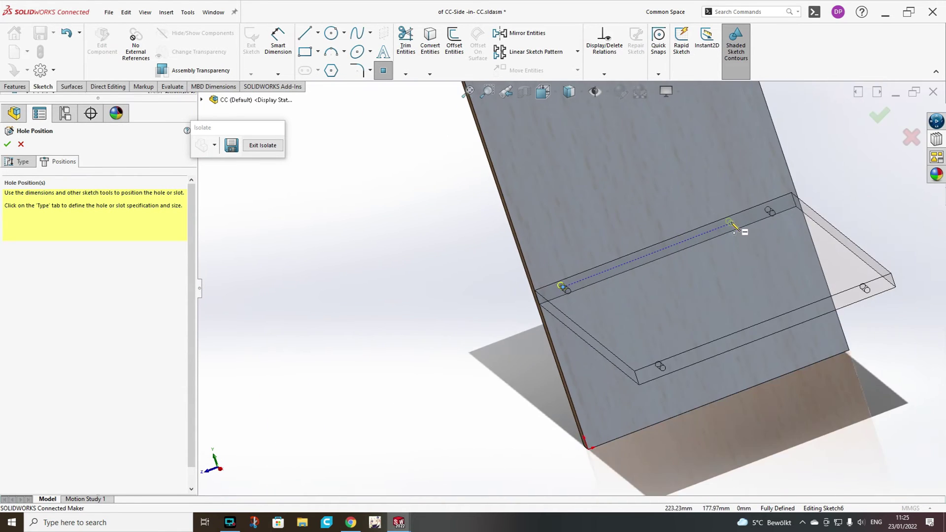
{"action": "scroll", "coordinate": [799, 203], "scroll_direction": "down", "scroll_amount": 4}
{"action": "scroll", "coordinate": [798, 202], "scroll_direction": "down", "scroll_amount": 2}
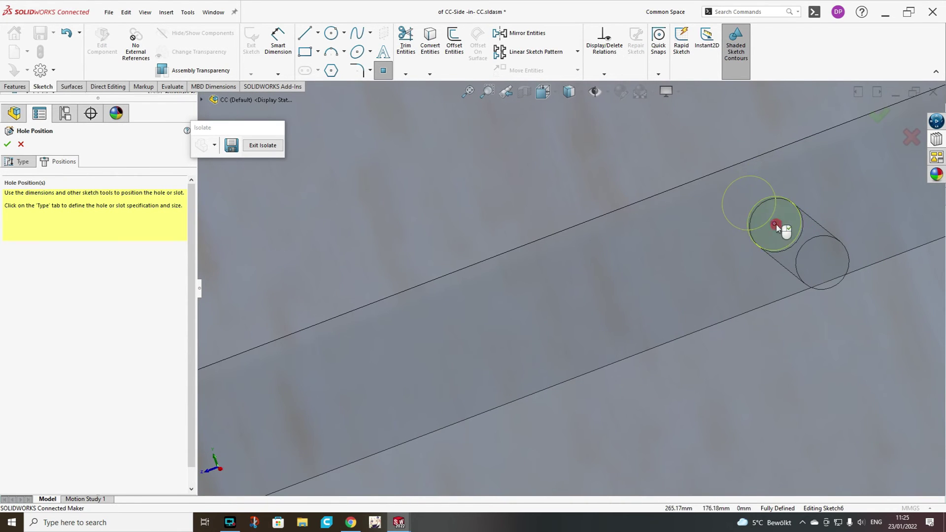
{"action": "scroll", "coordinate": [783, 229], "scroll_direction": "up", "scroll_amount": 8}
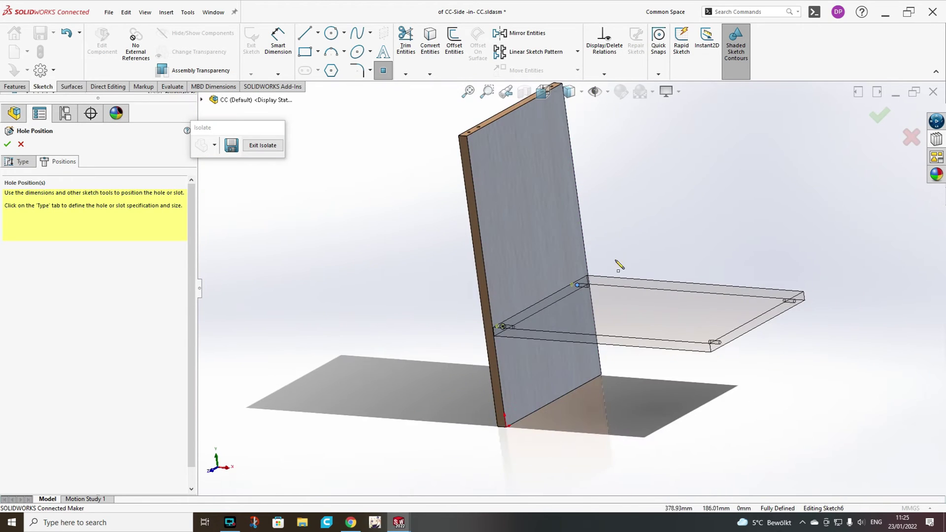
{"action": "middle_click_drag", "start_coordinate": [626, 263], "coordinate": [630, 271]}
{"action": "left_click", "coordinate": [879, 118]}
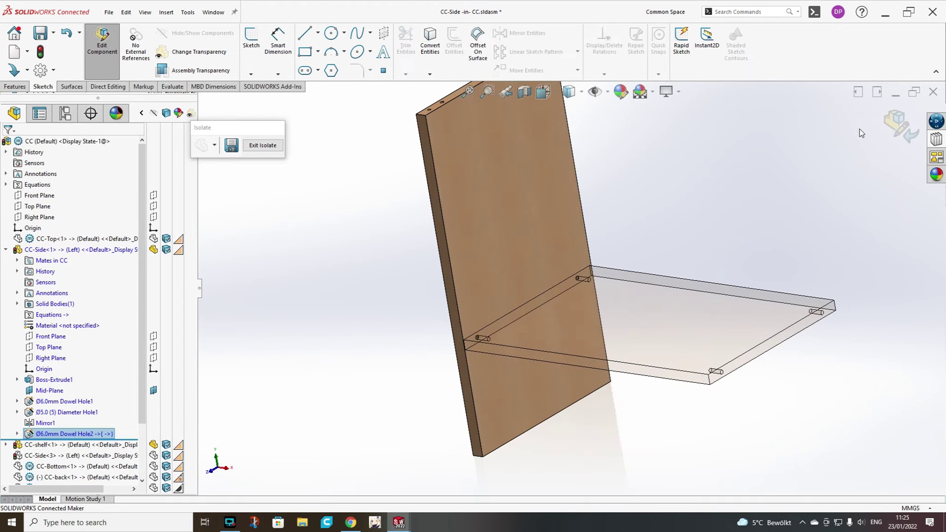
Finish in-context editing and bring back the whole cabinet.
{"action": "left_click", "coordinate": [885, 126]}
{"action": "scroll", "coordinate": [648, 298], "scroll_direction": "up", "scroll_amount": 3}
{"action": "middle_click_drag", "start_coordinate": [648, 298], "coordinate": [659, 276]}
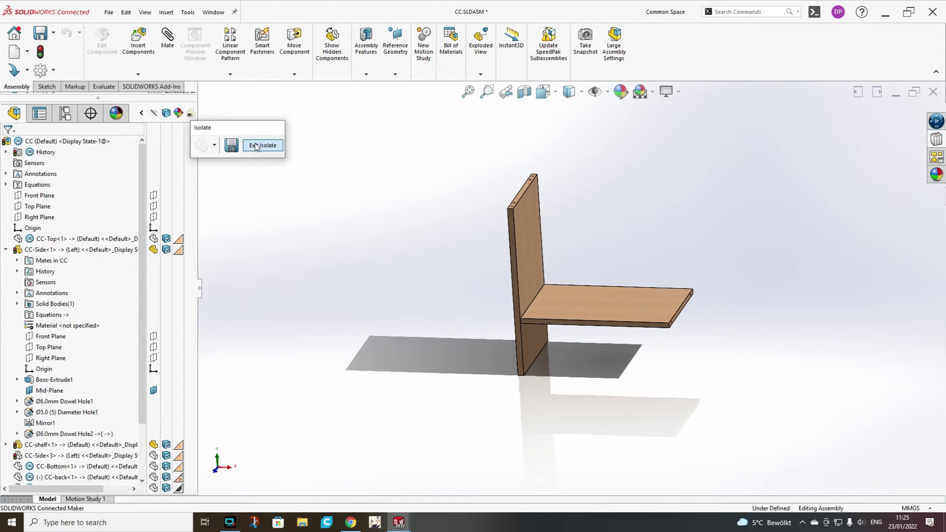
{"action": "left_click", "coordinate": [263, 145]}
Set the opposite side panel CC-Side<3> to the Right configuration.
{"action": "middle_click_drag", "start_coordinate": [635, 286], "coordinate": [666, 270]}
{"action": "left_click", "coordinate": [666, 270]}
{"action": "left_click", "coordinate": [697, 192]}
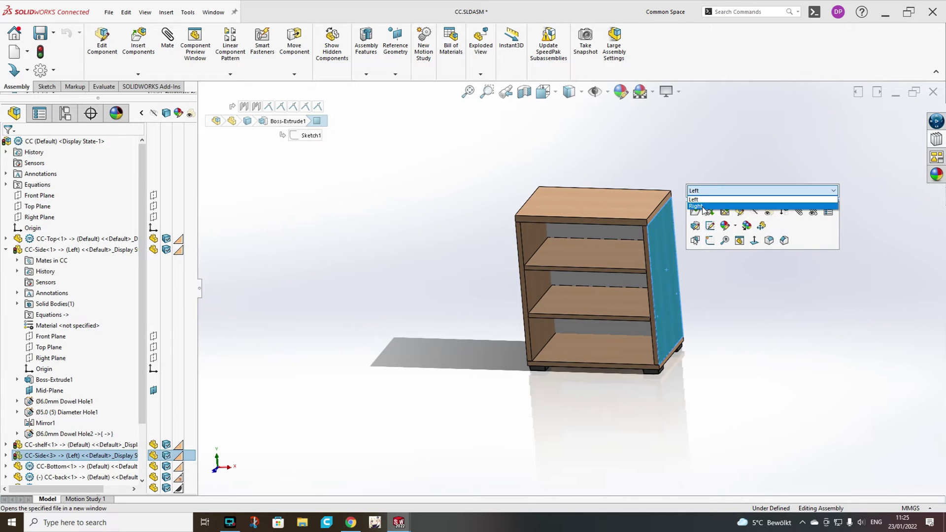
{"action": "left_click", "coordinate": [702, 208]}
{"action": "left_click", "coordinate": [842, 192]}
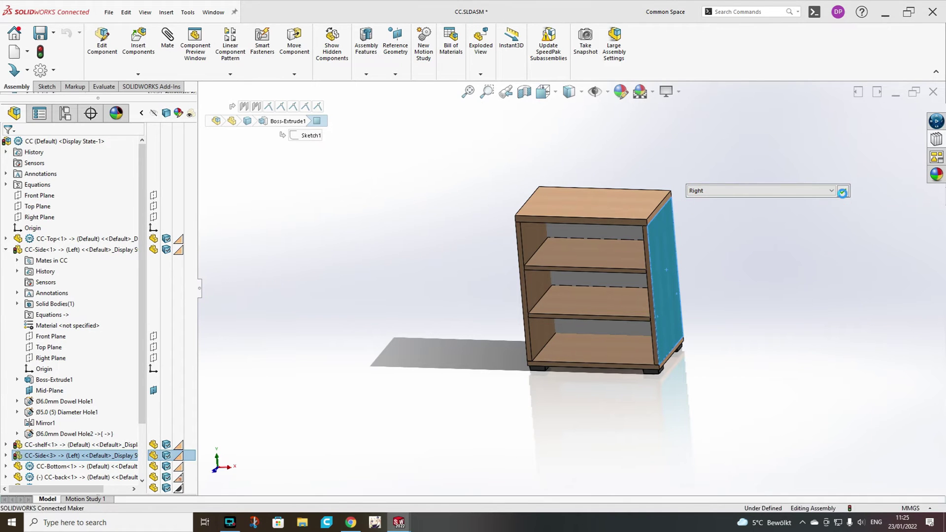
Suppress Ø6.0mm Dowel Hole2 under CC-Side<3> in the feature tree.
{"action": "left_click", "coordinate": [783, 230]}
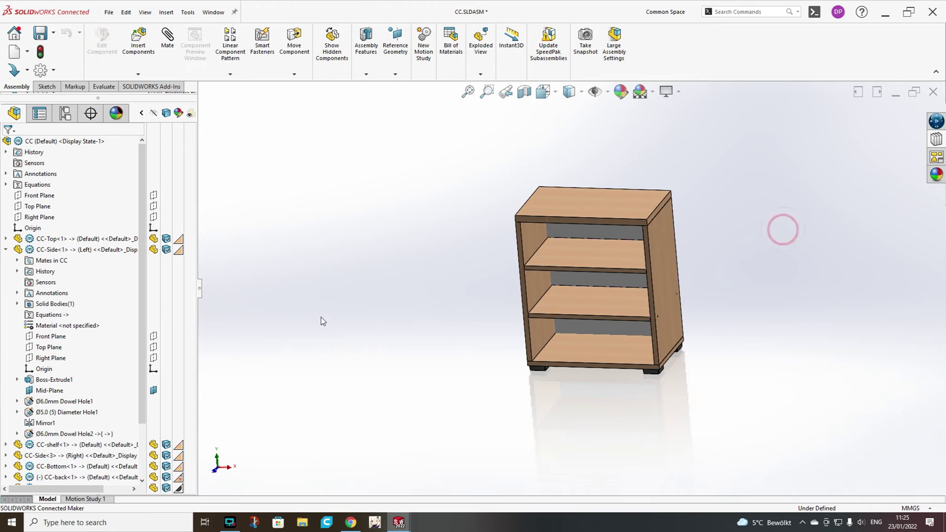
{"action": "scroll", "coordinate": [61, 295], "scroll_direction": "down", "scroll_amount": 1}
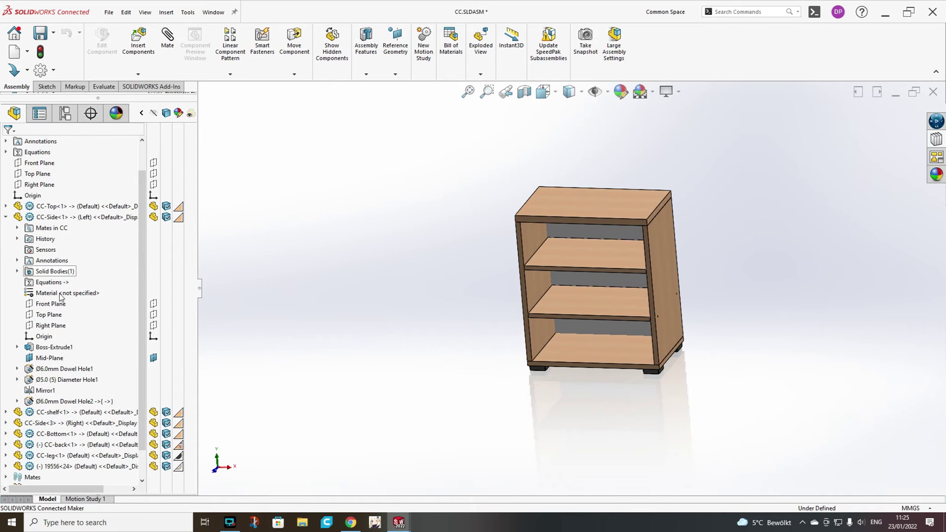
{"action": "left_click", "coordinate": [58, 402]}
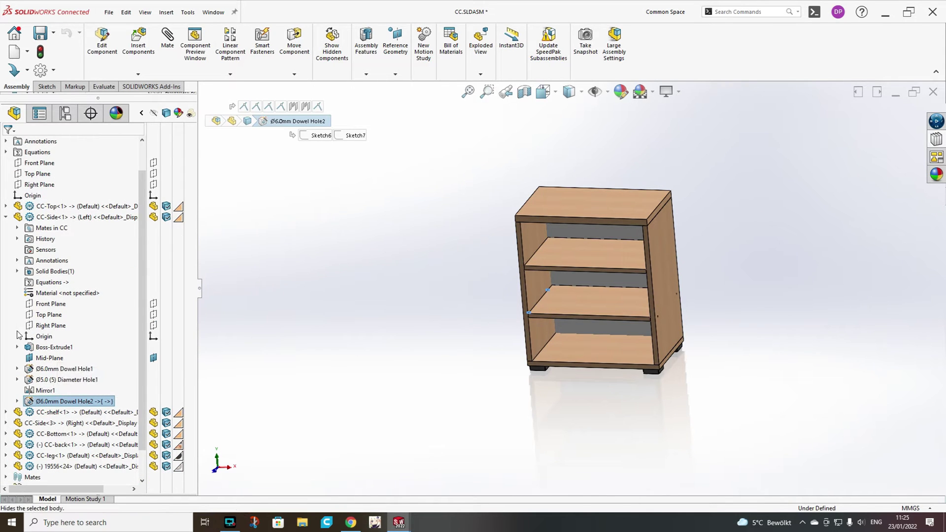
{"action": "left_click", "coordinate": [5, 423]}
{"action": "scroll", "coordinate": [44, 375], "scroll_direction": "down", "scroll_amount": 2}
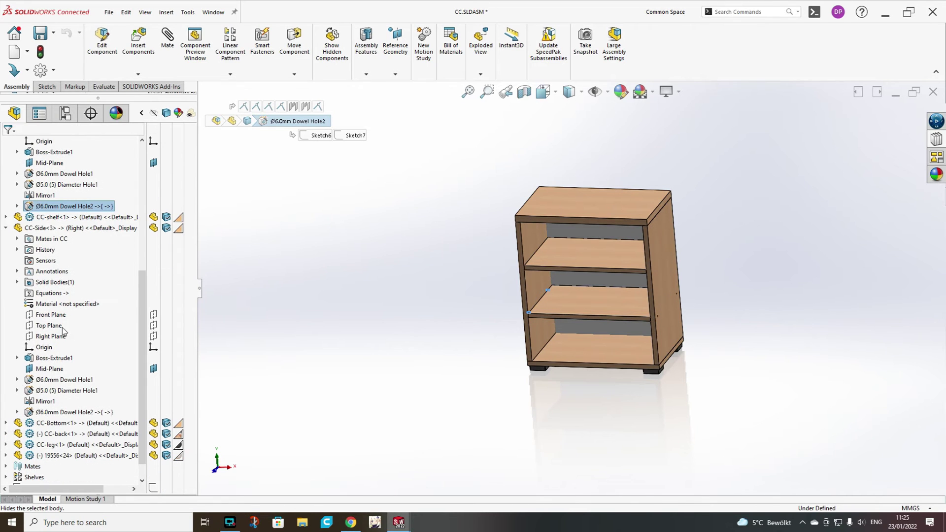
{"action": "left_click", "coordinate": [55, 392]}
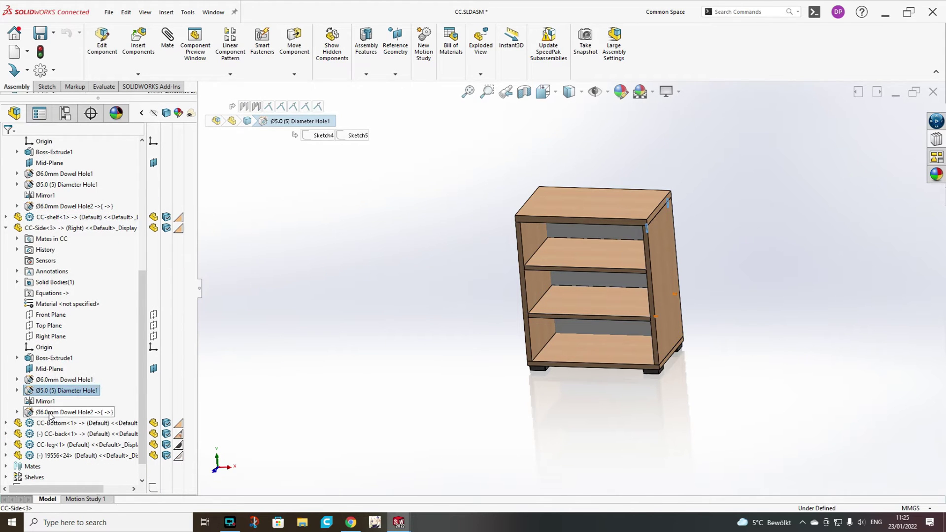
{"action": "left_click", "coordinate": [54, 412]}
{"action": "left_click", "coordinate": [76, 389]}
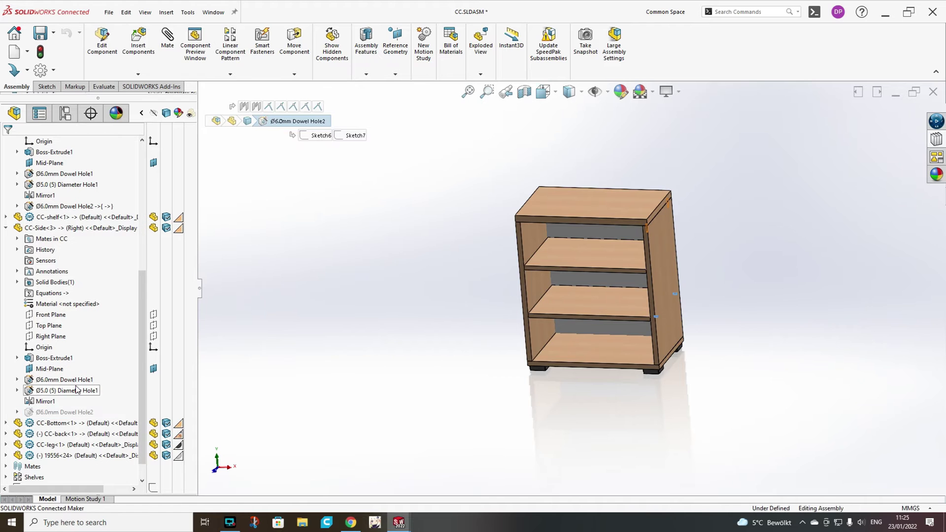
{"action": "middle_click_drag", "start_coordinate": [441, 338], "coordinate": [566, 338]}
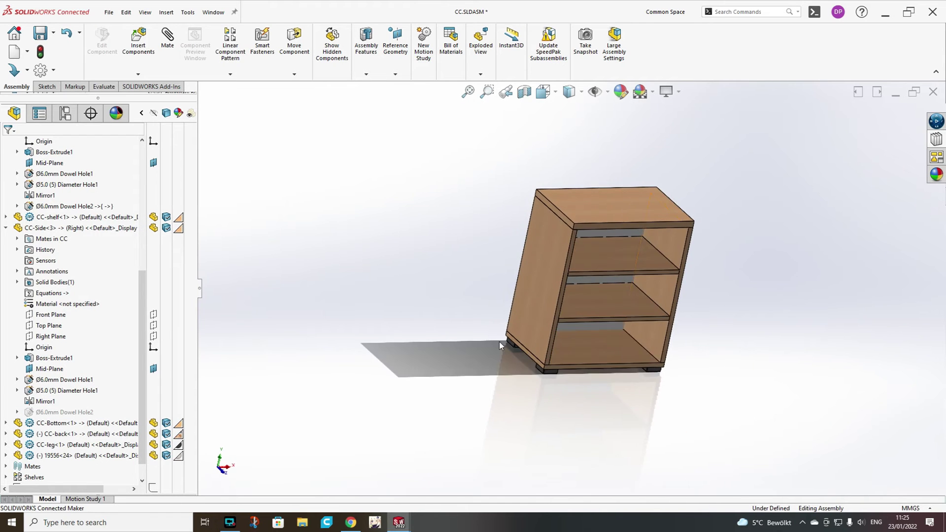
Isolate the right side panel CC-Side<3> and edit the part in context.
{"action": "scroll", "coordinate": [604, 250], "scroll_direction": "down", "scroll_amount": 5}
{"action": "left_click", "coordinate": [593, 228]}
{"action": "scroll", "coordinate": [593, 228], "scroll_direction": "up", "scroll_amount": 4}
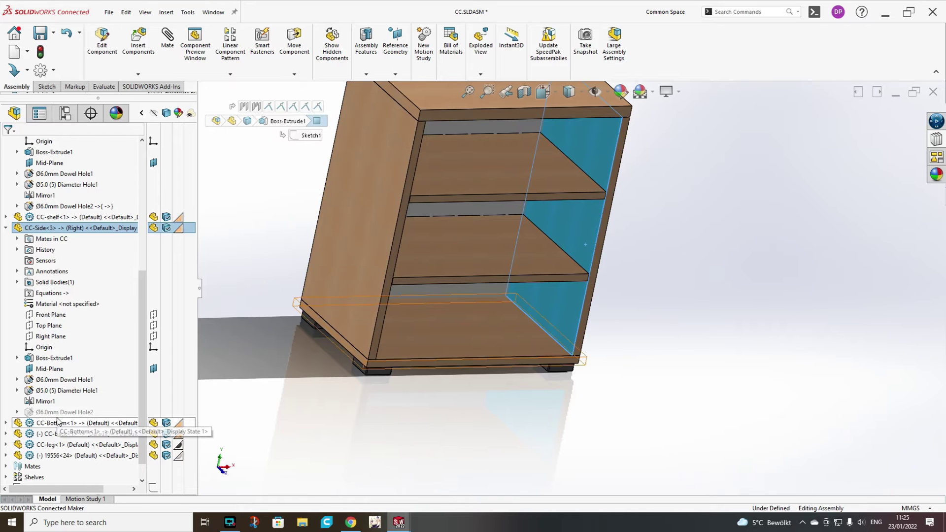
{"action": "scroll", "coordinate": [56, 244], "scroll_direction": "up", "scroll_amount": 4}
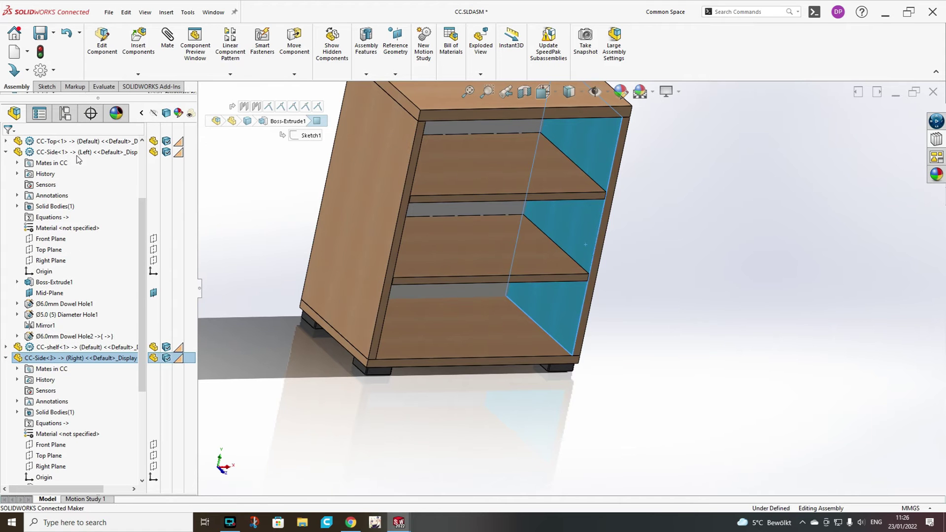
{"action": "right_click", "coordinate": [46, 357]}
{"action": "left_click", "coordinate": [59, 202]}
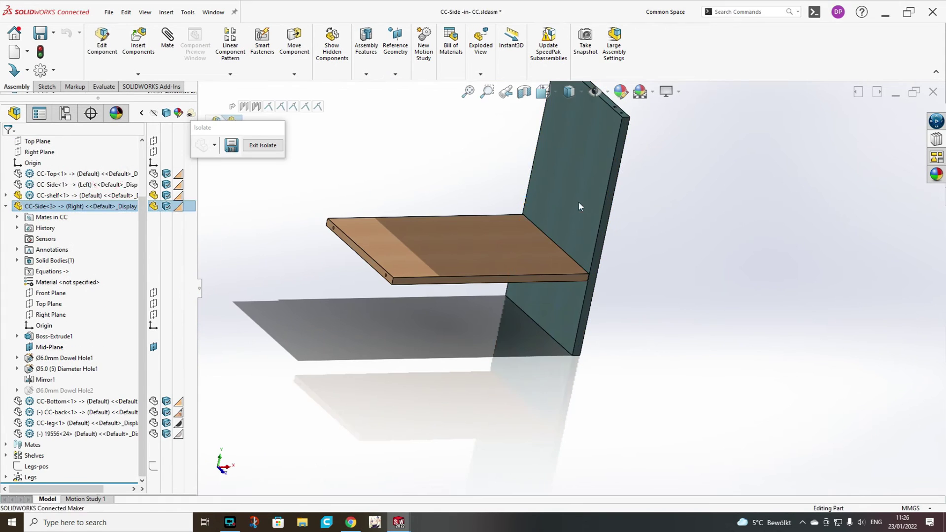
{"action": "left_click", "coordinate": [578, 205]}
{"action": "left_click", "coordinate": [17, 86]}
Place a new Ø6 mm dowel hole (Dowel Hole3) on the panel face, then return to the full cabinet.
{"action": "left_click", "coordinate": [127, 42]}
{"action": "left_click", "coordinate": [58, 161]}
{"action": "left_click", "coordinate": [880, 115]}
{"action": "left_click", "coordinate": [894, 124]}
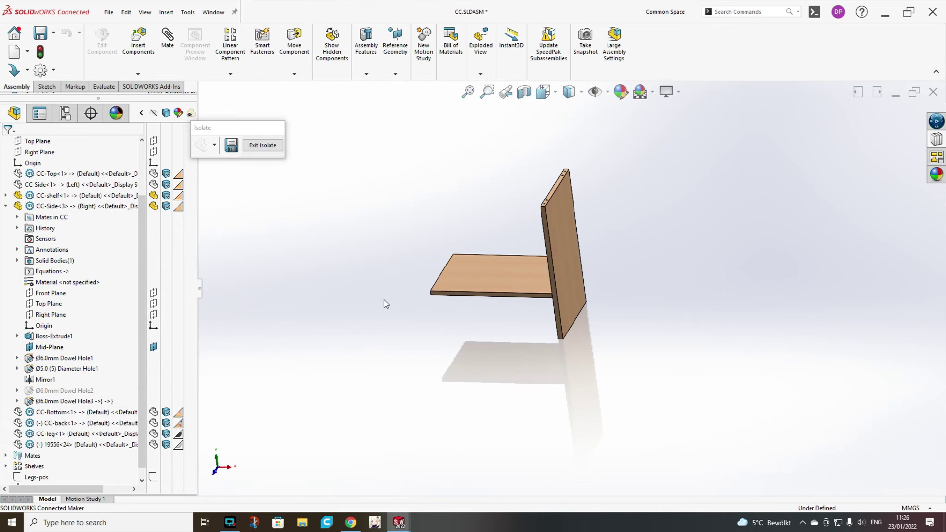
{"action": "left_click", "coordinate": [263, 146]}
{"action": "middle_click_drag", "start_coordinate": [515, 274], "coordinate": [508, 246]}
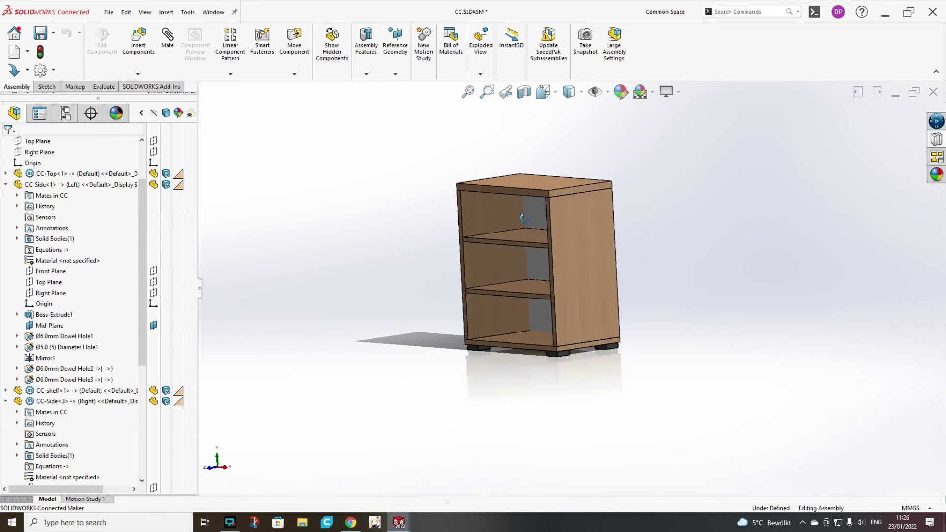
Suppress Ø6.0mm Dowel Hole3 on the left side panel CC-Side<1>.
{"action": "left_click", "coordinate": [40, 185]}
{"action": "left_click", "coordinate": [53, 381]}
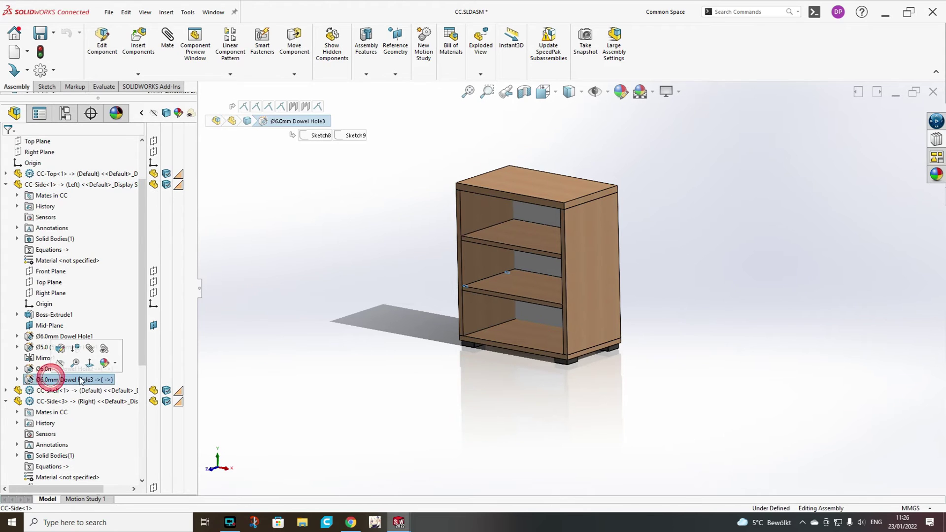
{"action": "left_click", "coordinate": [74, 349]}
{"action": "left_click", "coordinate": [278, 311]}
{"action": "scroll", "coordinate": [410, 311], "scroll_direction": "down", "scroll_amount": 2}
{"action": "middle_click_drag", "start_coordinate": [409, 311], "coordinate": [420, 320]}
Rename Dowel Hole2 to 'Ø6.0mm Dowel Hole-Left' and Dowel Hole3 to 'Ø6.0mm Dowel Hole-Right'.
{"action": "left_click", "coordinate": [80, 369]}
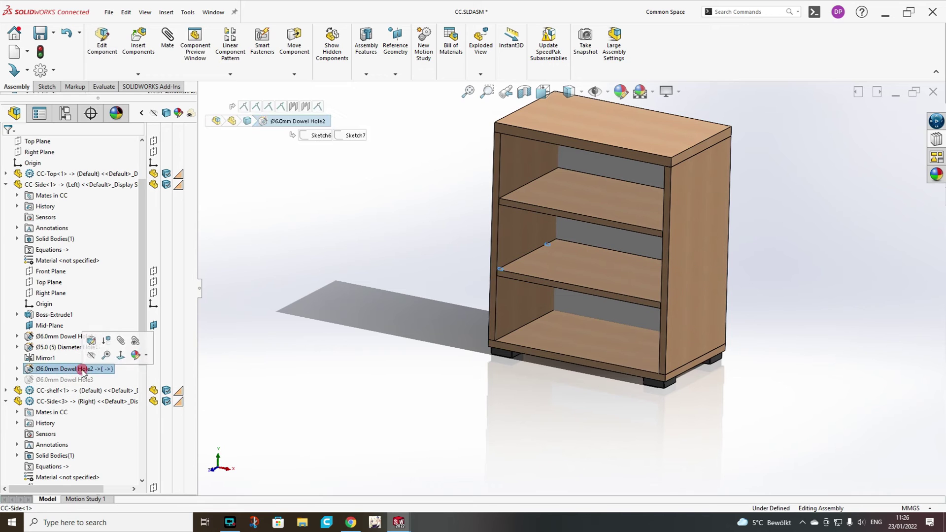
{"action": "left_click", "coordinate": [83, 370]}
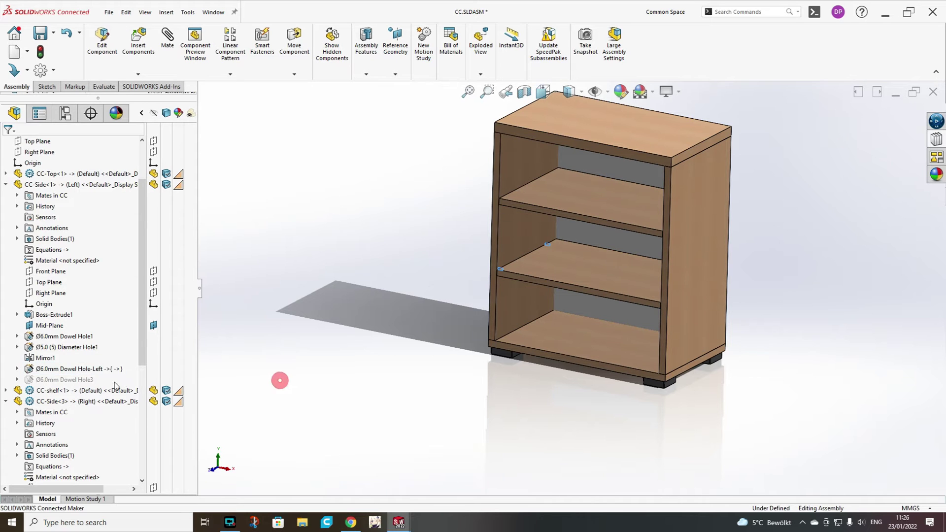
{"action": "double_click", "coordinate": [86, 380]}
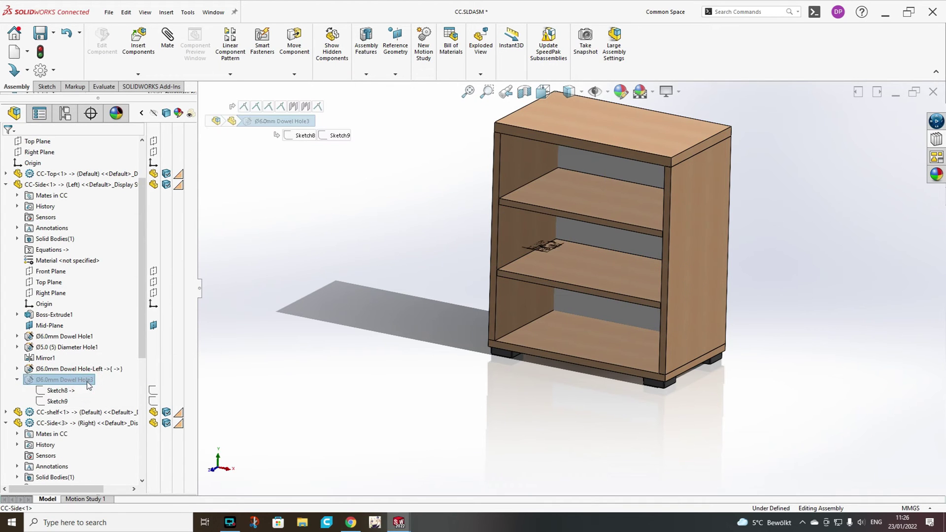
{"action": "left_click", "coordinate": [88, 380]}
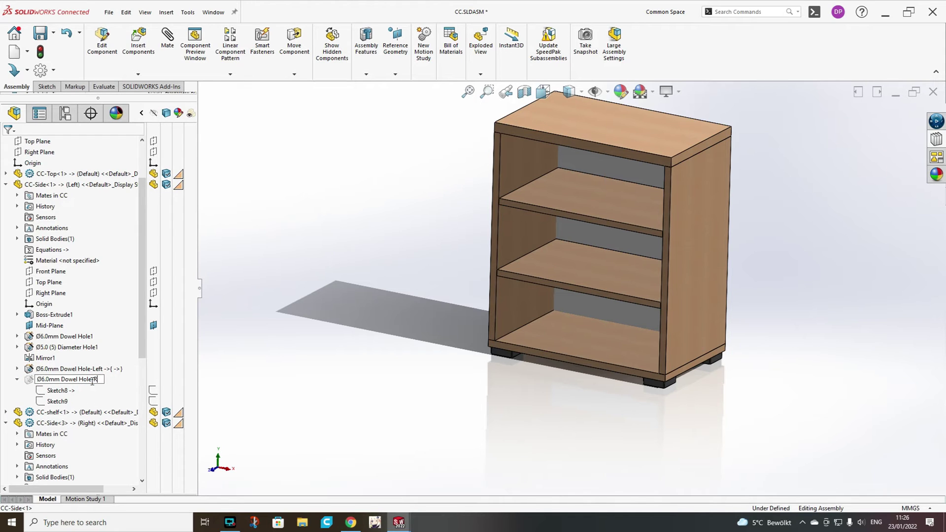
{"action": "left_click", "coordinate": [280, 303]}
{"action": "middle_click_drag", "start_coordinate": [590, 295], "coordinate": [566, 293]}
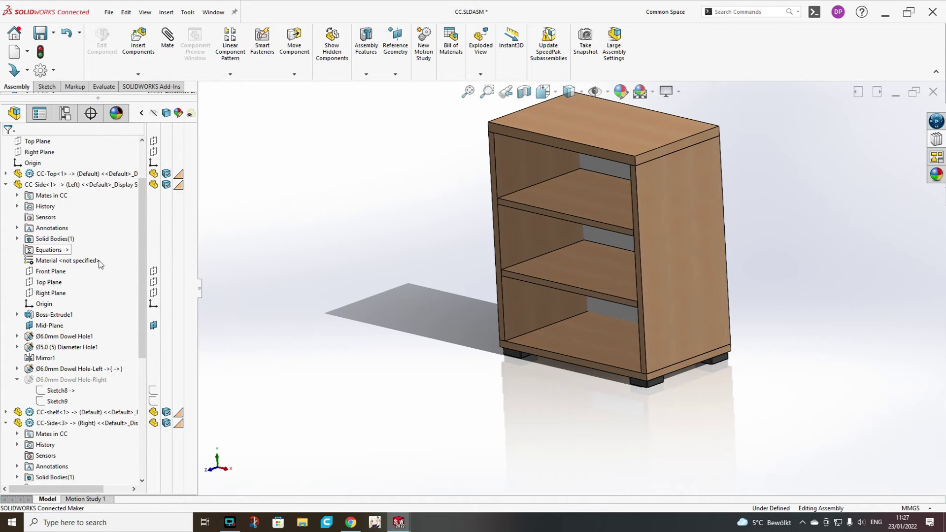
Isolate the left side panel CC-Side<1> and edit the part in context.
{"action": "left_click", "coordinate": [35, 185]}
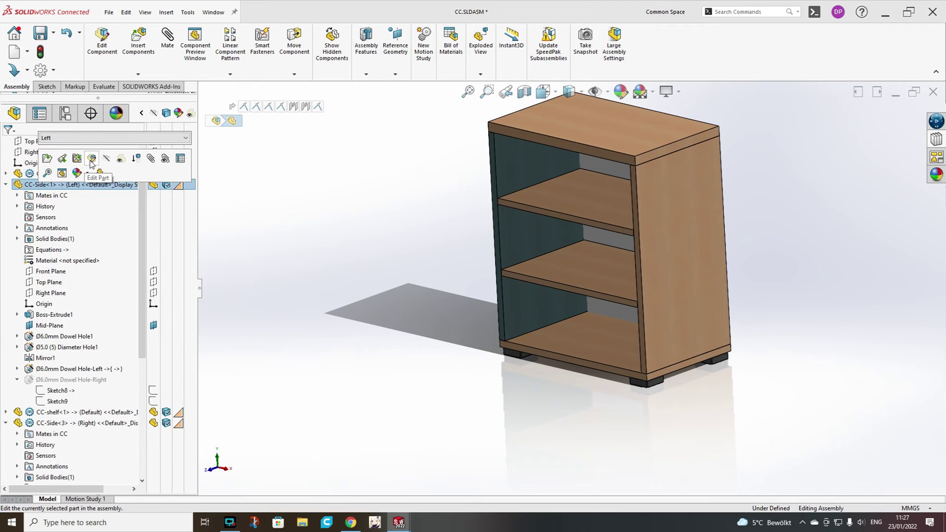
{"action": "right_click", "coordinate": [95, 186]}
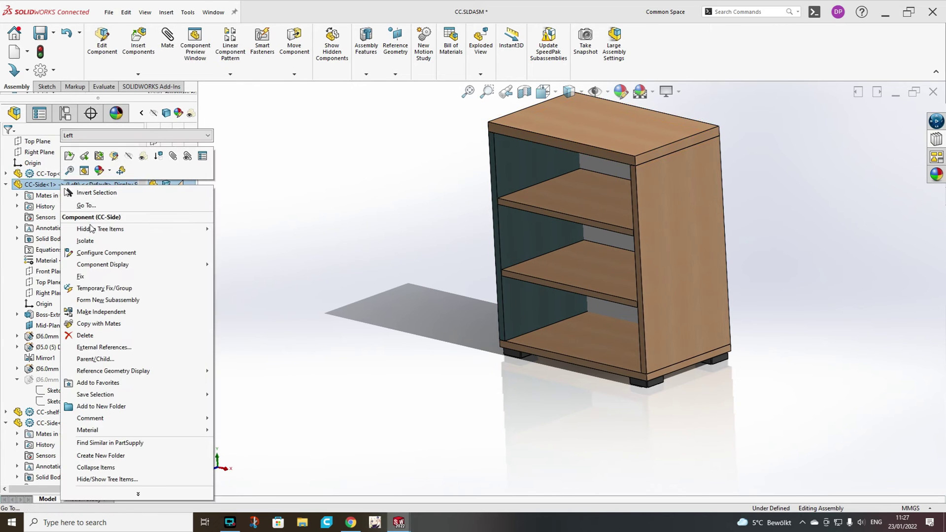
{"action": "left_click", "coordinate": [95, 241]}
{"action": "scroll", "coordinate": [566, 248], "scroll_direction": "down", "scroll_amount": 5}
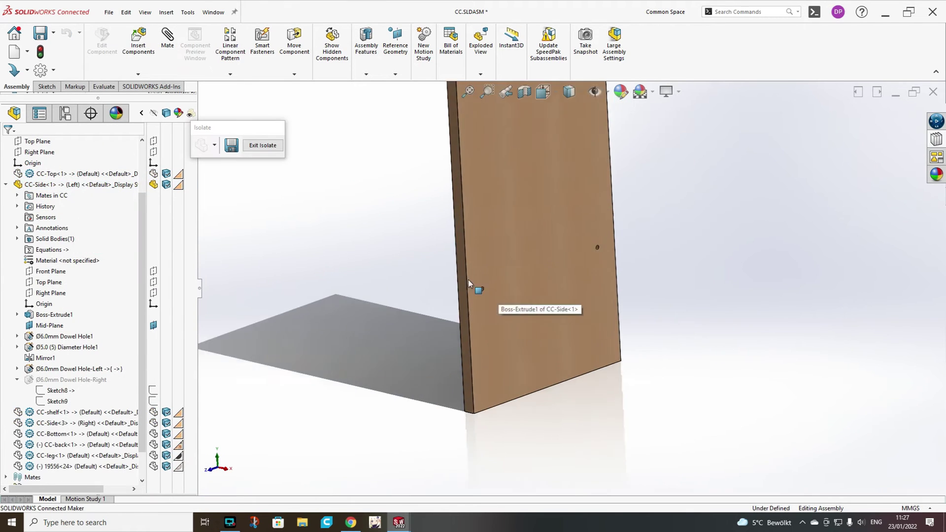
{"action": "left_click", "coordinate": [98, 185]}
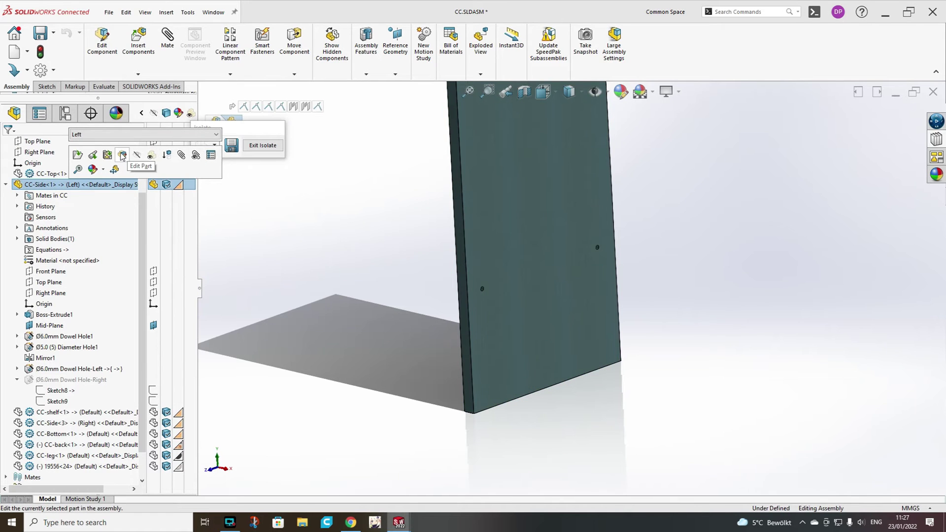
{"action": "left_click", "coordinate": [120, 152]}
{"action": "left_click", "coordinate": [392, 263]}
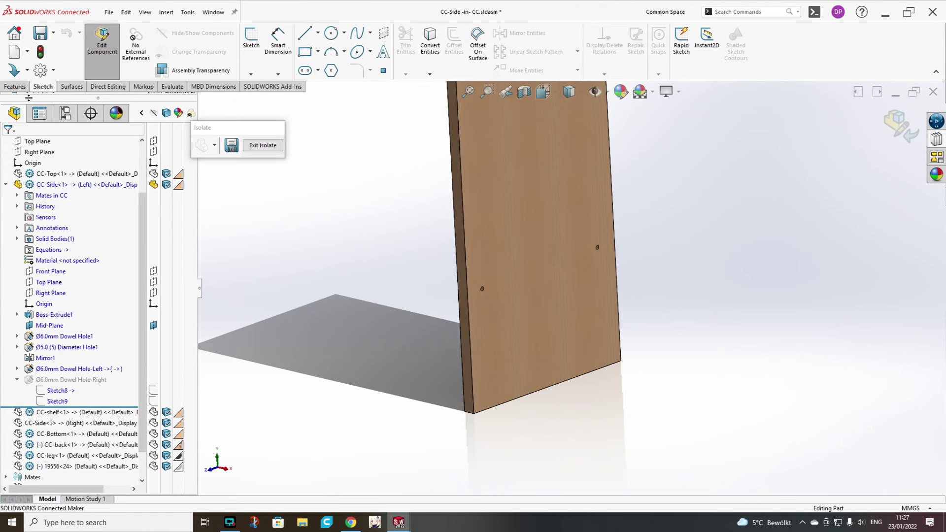
{"action": "left_click", "coordinate": [20, 87]}
Linear-pattern Ø6.0mm Dowel Hole-Left along the vertical edge: 2 instances, 160 mm spacing.
{"action": "left_click", "coordinate": [552, 38]}
{"action": "left_click", "coordinate": [466, 243]}
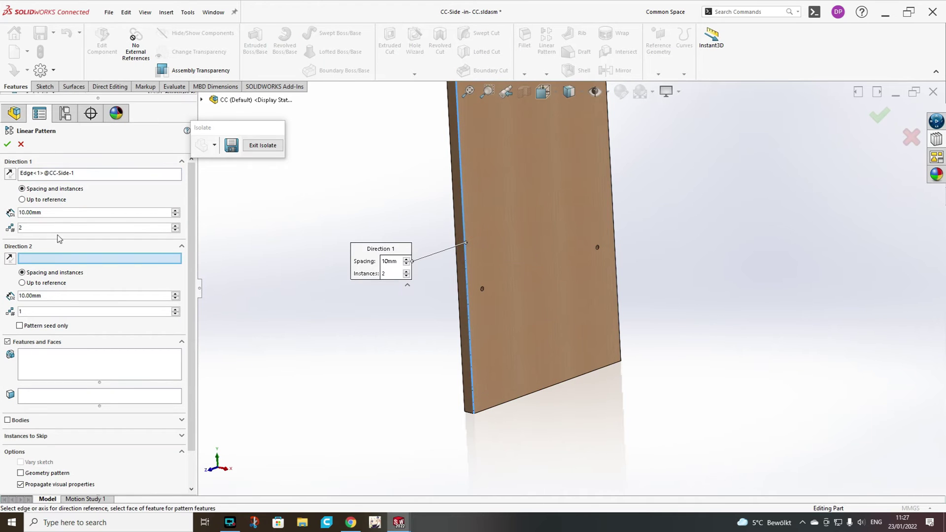
{"action": "left_click", "coordinate": [58, 363]}
{"action": "scroll", "coordinate": [507, 281], "scroll_direction": "down", "scroll_amount": 5}
{"action": "left_click", "coordinate": [480, 318]}
{"action": "scroll", "coordinate": [481, 318], "scroll_direction": "up", "scroll_amount": 5}
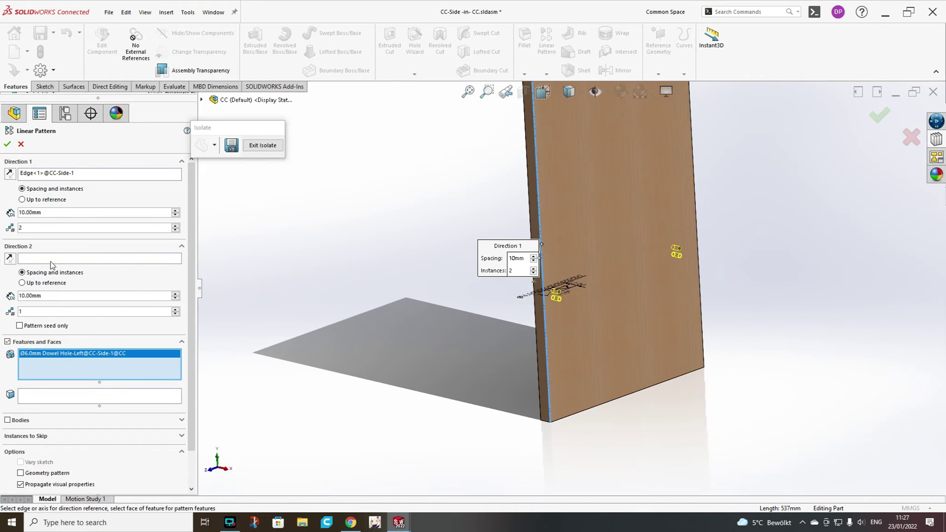
{"action": "left_click", "coordinate": [176, 211]}
{"action": "left_click", "coordinate": [175, 211]}
{"action": "left_click", "coordinate": [175, 211]}
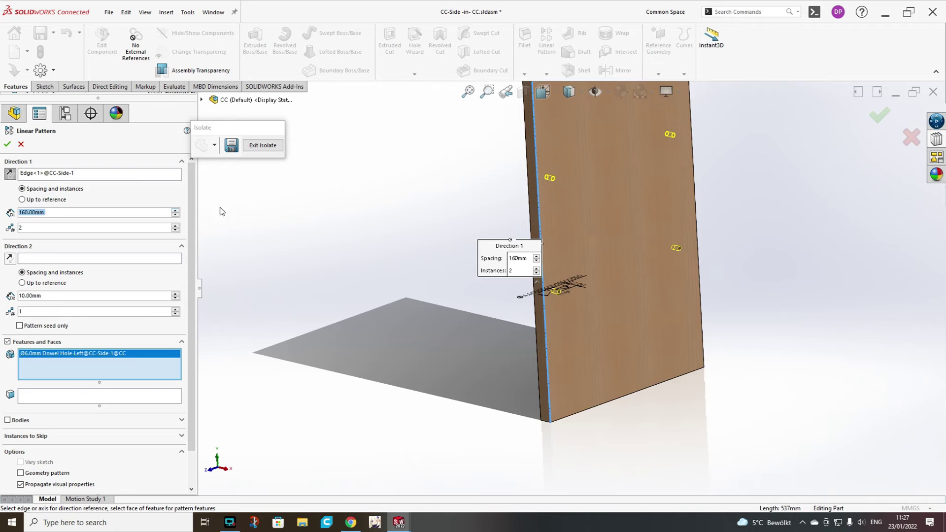
{"action": "left_click", "coordinate": [8, 144]}
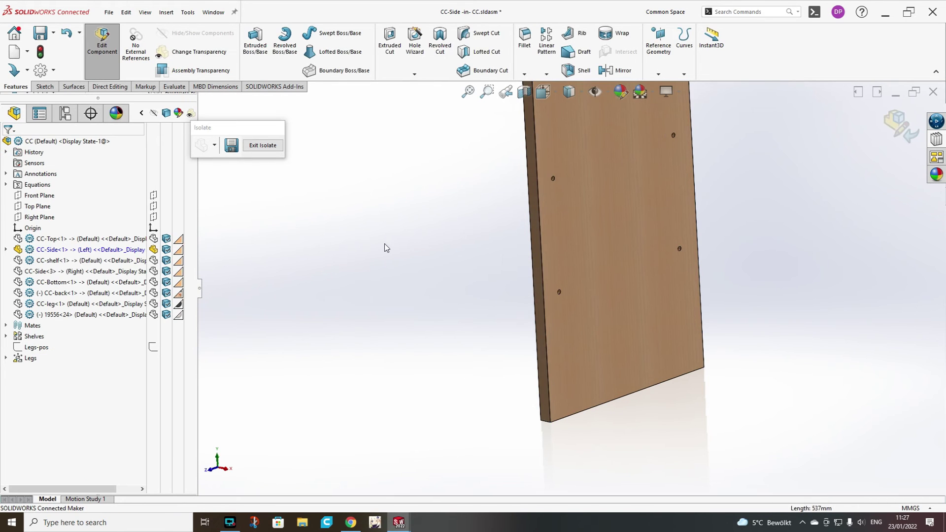
{"action": "left_click", "coordinate": [384, 245]}
{"action": "middle_click_drag", "start_coordinate": [279, 266], "coordinate": [610, 216]}
{"action": "scroll", "coordinate": [610, 216], "scroll_direction": "down", "scroll_amount": 3}
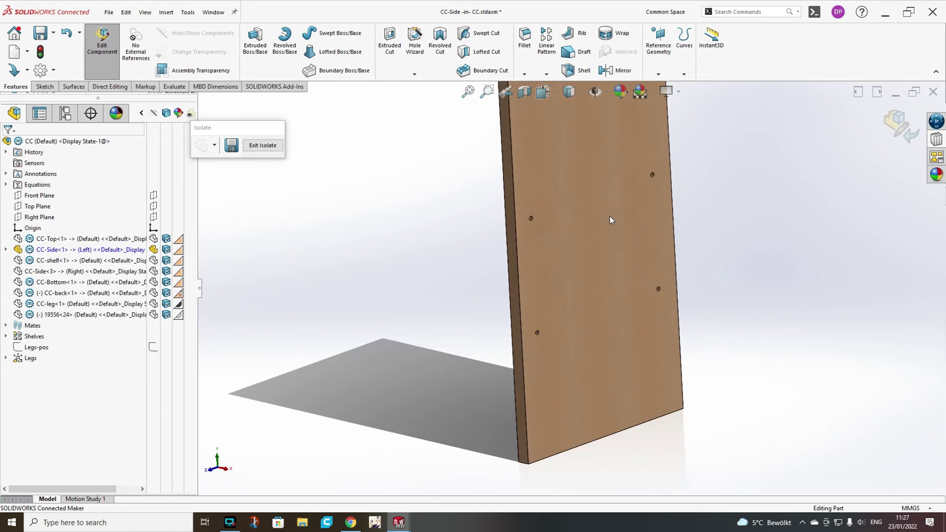
Replace LPattern1's 160 mm spacing with the equation Sh-pos + Sh-th (about 184.33 mm).
{"action": "left_click", "coordinate": [6, 249]}
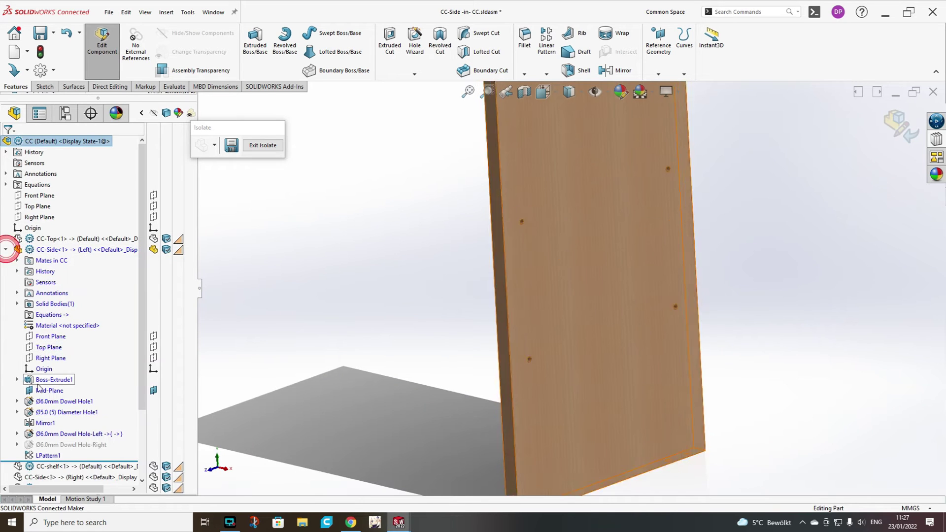
{"action": "left_click", "coordinate": [42, 455]}
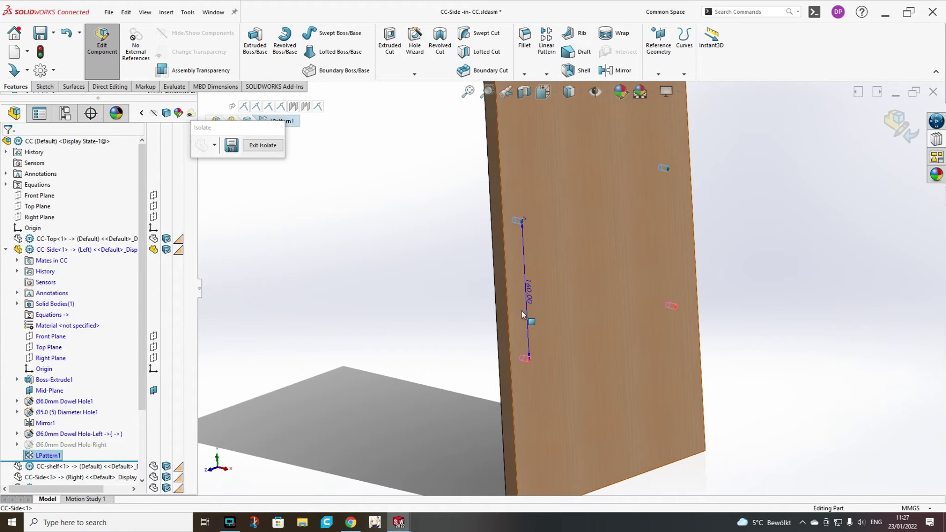
{"action": "left_click", "coordinate": [530, 289]}
{"action": "left_click", "coordinate": [529, 289]}
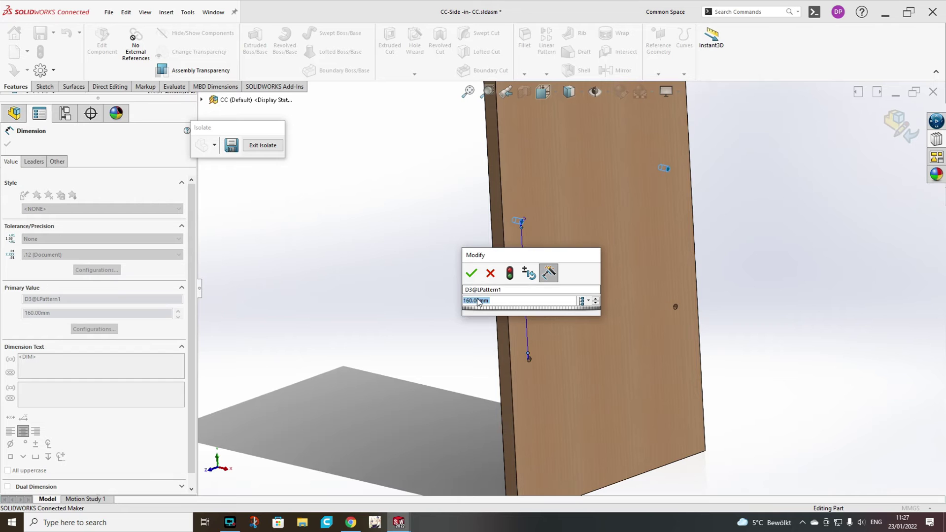
{"action": "type", "text": "="}
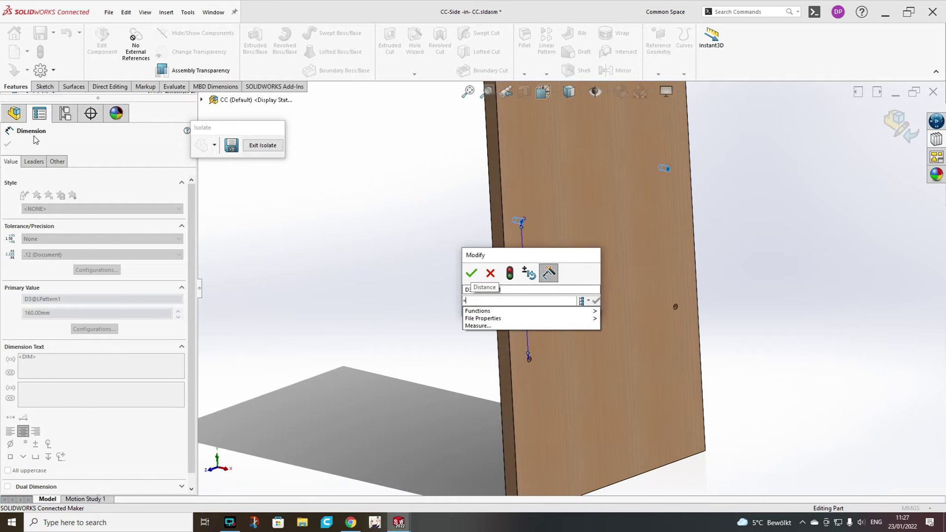
{"action": "left_click", "coordinate": [14, 114]}
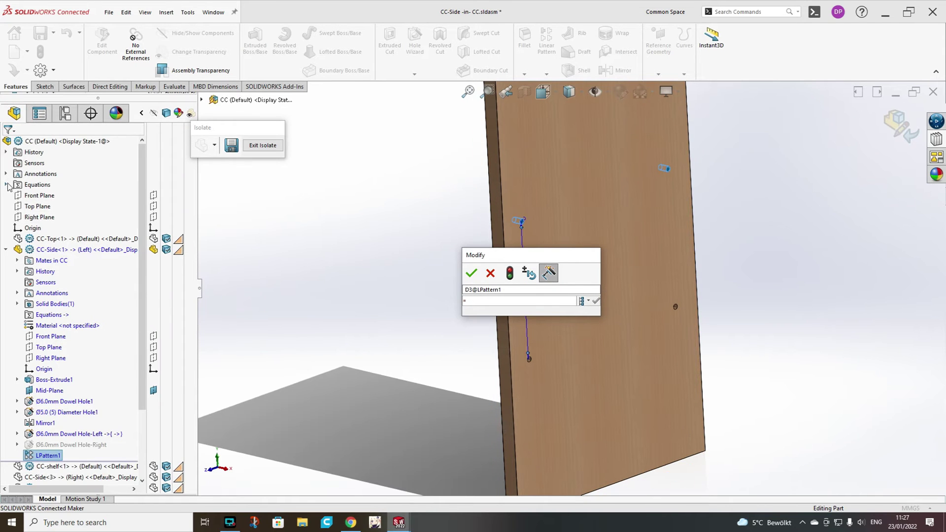
{"action": "left_click", "coordinate": [6, 185]}
{"action": "left_click", "coordinate": [67, 392]}
{"action": "left_click", "coordinate": [529, 300]}
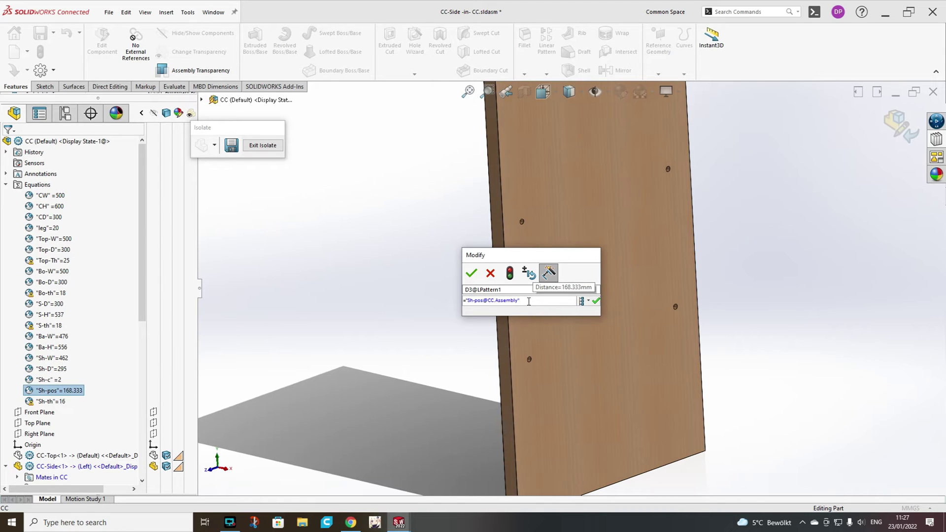
{"action": "type", "text": "\""}
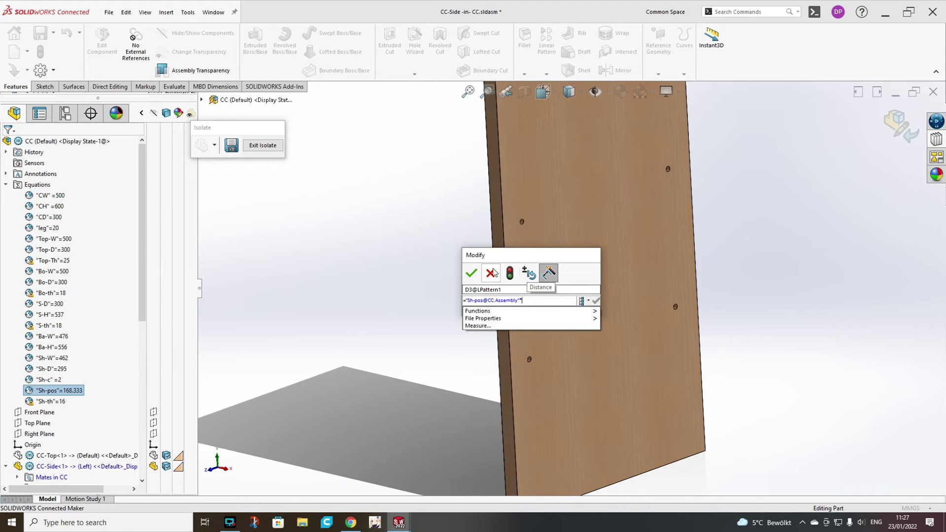
{"action": "type", "text": "+"}
{"action": "left_click", "coordinate": [48, 402]}
{"action": "left_click", "coordinate": [471, 273]}
{"action": "scroll", "coordinate": [69, 386], "scroll_direction": "down", "scroll_amount": 10}
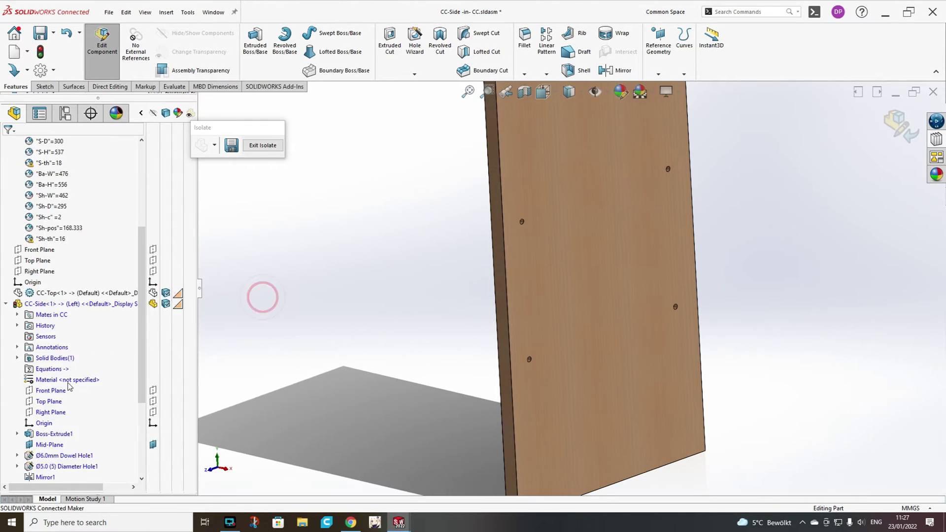
Set LPattern1's instance count to the global Sh-c variable (2), then exit Isolate.
{"action": "left_click", "coordinate": [48, 368]}
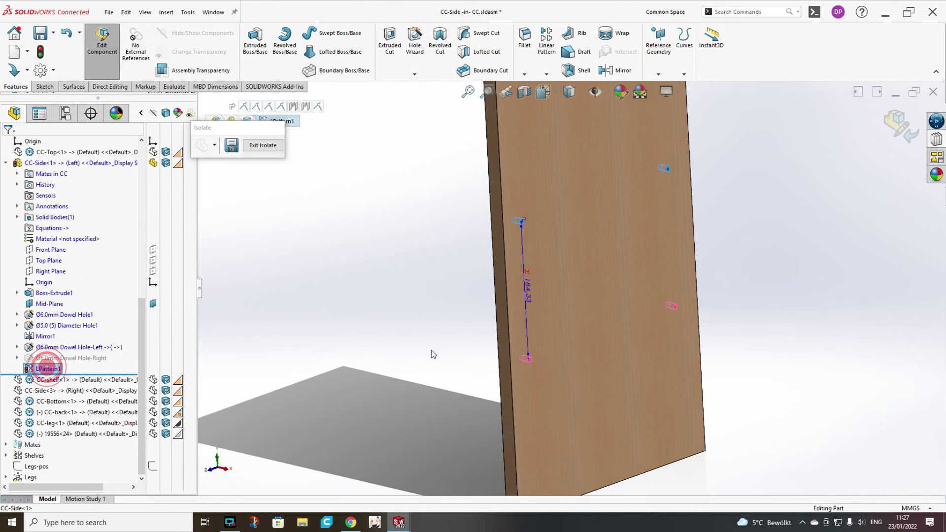
{"action": "double_click", "coordinate": [521, 220]}
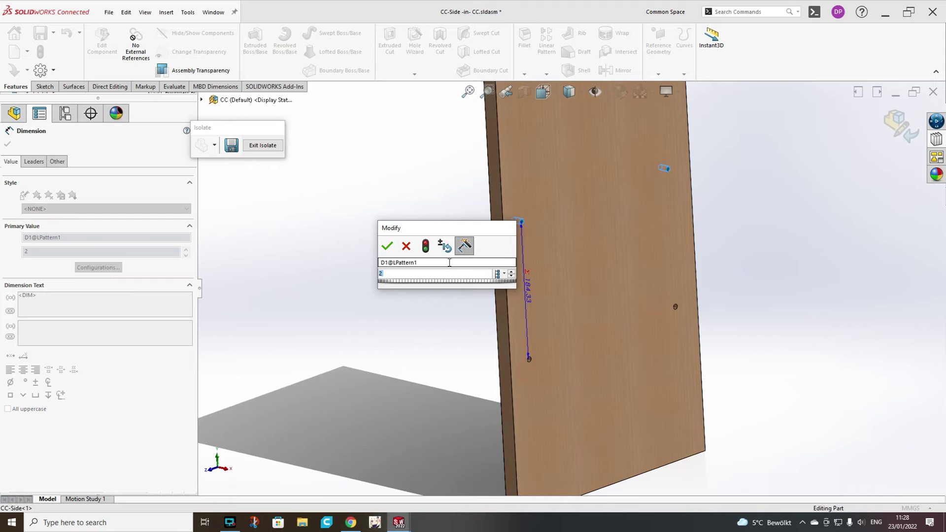
{"action": "type", "text": "="}
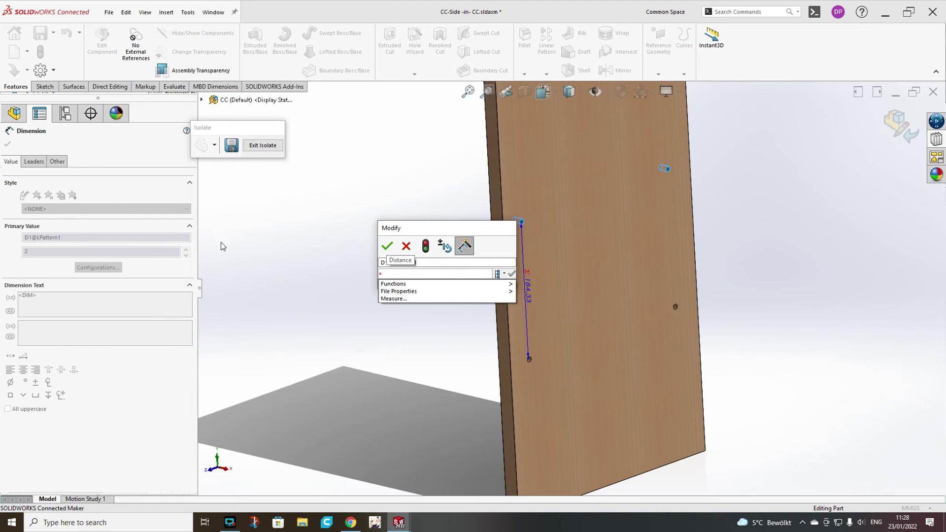
{"action": "left_click", "coordinate": [15, 112]}
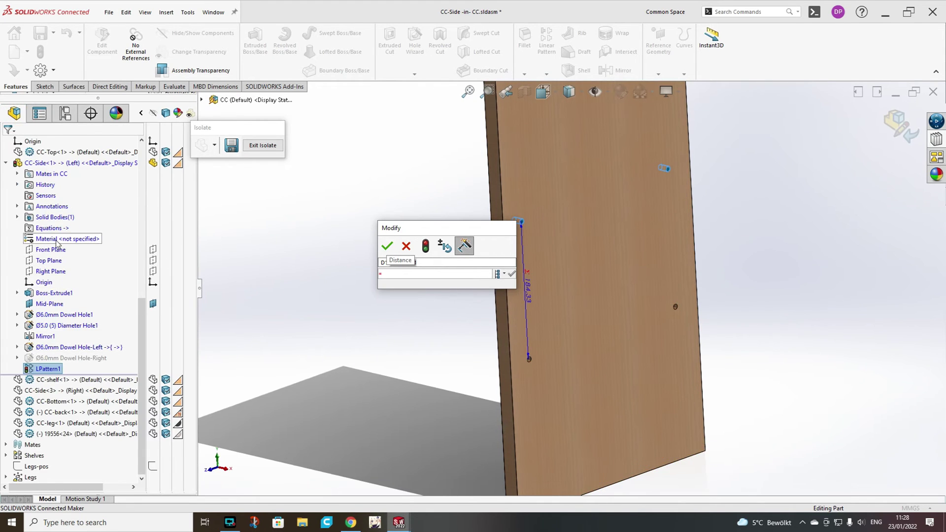
{"action": "scroll", "coordinate": [37, 186], "scroll_direction": "up", "scroll_amount": 5}
{"action": "scroll", "coordinate": [37, 186], "scroll_direction": "up", "scroll_amount": 2}
{"action": "left_click", "coordinate": [50, 304]}
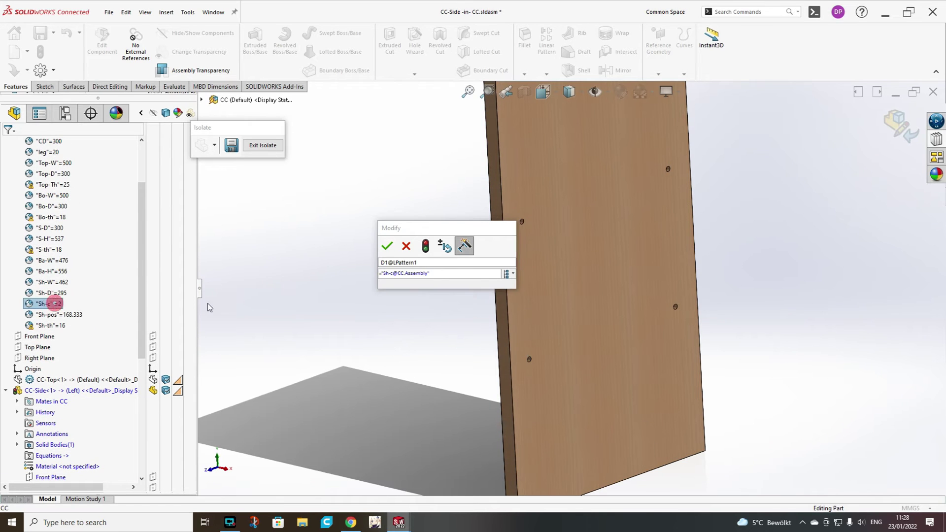
{"action": "left_click", "coordinate": [386, 246]}
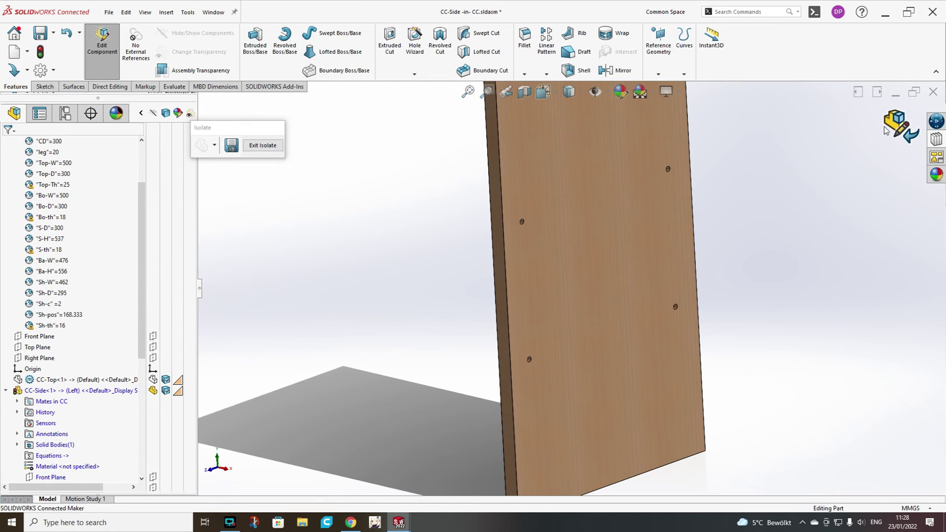
{"action": "key", "text": "f"}
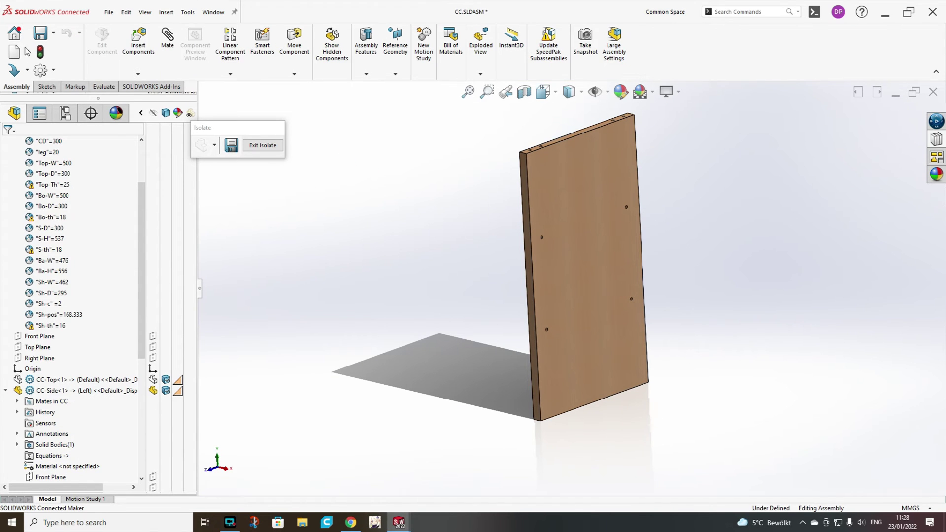
{"action": "left_click", "coordinate": [263, 145]}
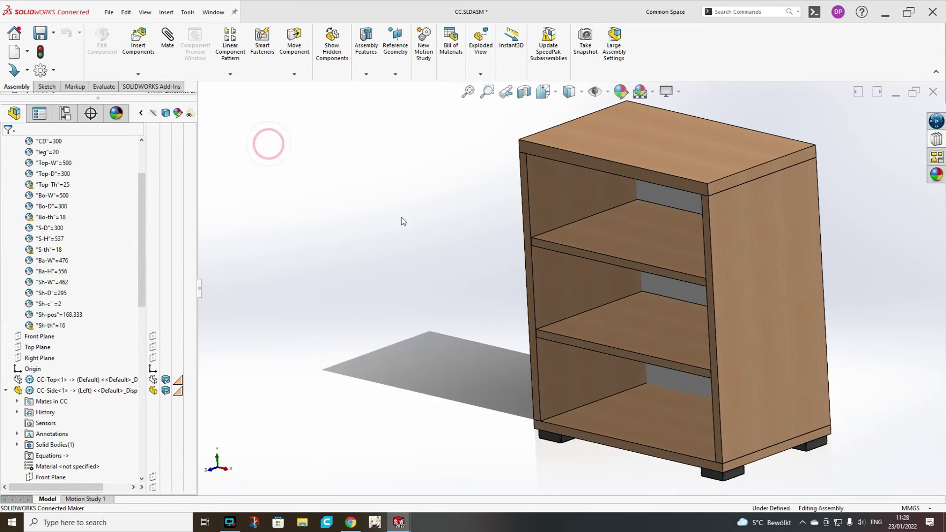
Open the CC-Side part in its own window.
{"action": "scroll", "coordinate": [84, 278], "scroll_direction": "up", "scroll_amount": 3}
{"action": "scroll", "coordinate": [68, 300], "scroll_direction": "down", "scroll_amount": 9}
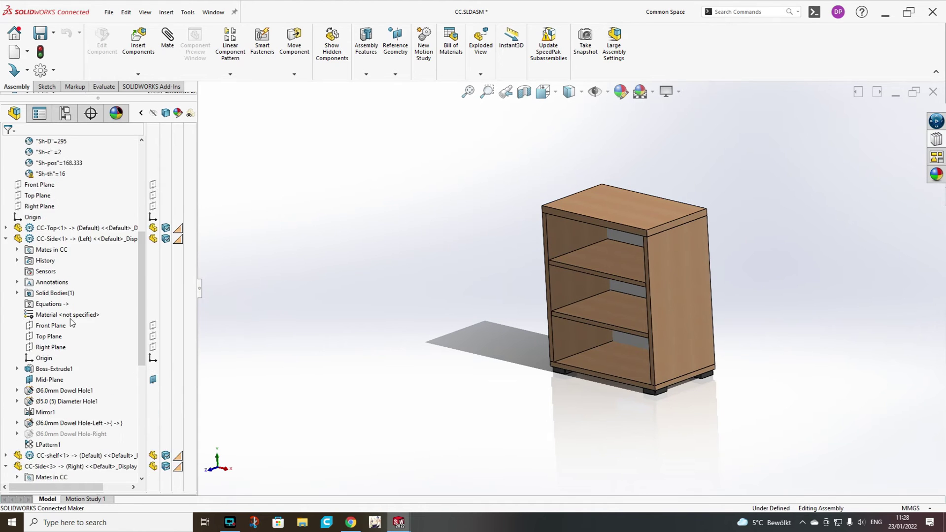
{"action": "scroll", "coordinate": [64, 288], "scroll_direction": "up", "scroll_amount": 3}
{"action": "left_click", "coordinate": [60, 271]}
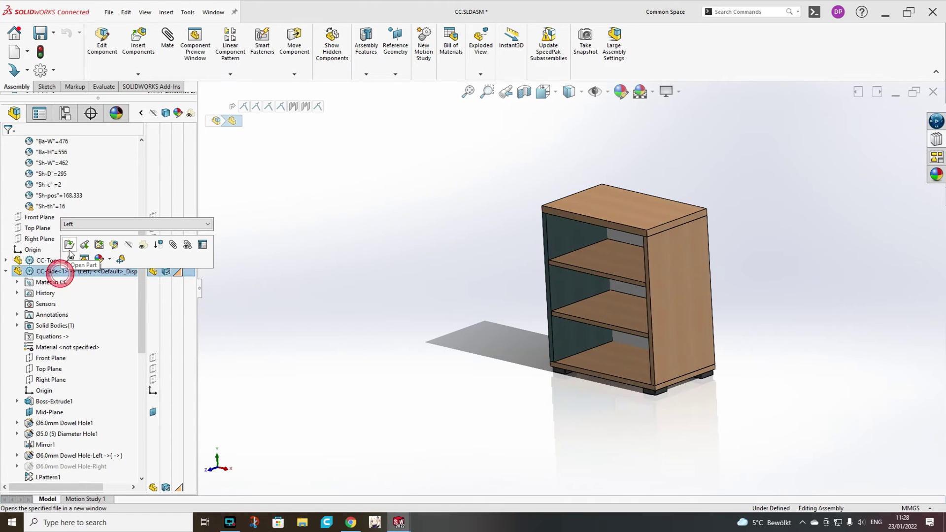
{"action": "left_click", "coordinate": [65, 243]}
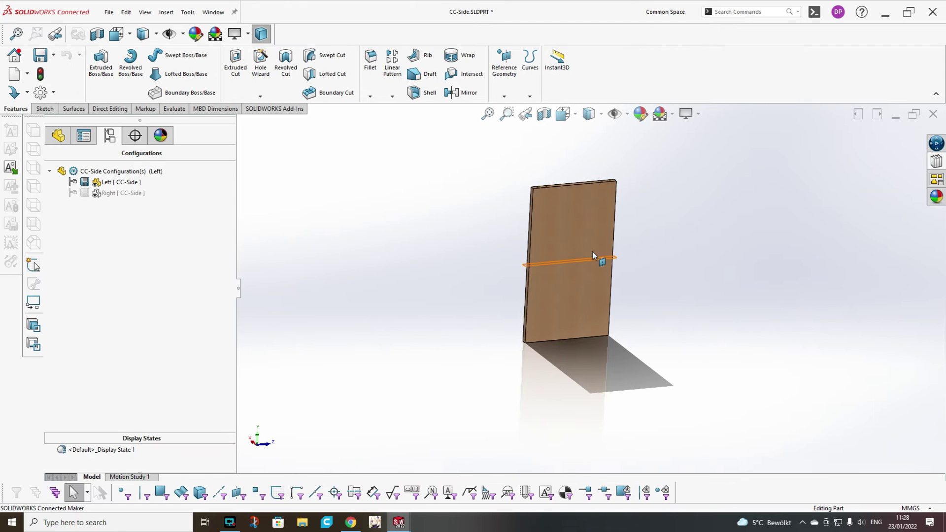
{"action": "middle_click_drag", "start_coordinate": [598, 258], "coordinate": [671, 333]}
{"action": "middle_click_drag", "start_coordinate": [566, 293], "coordinate": [645, 270]}
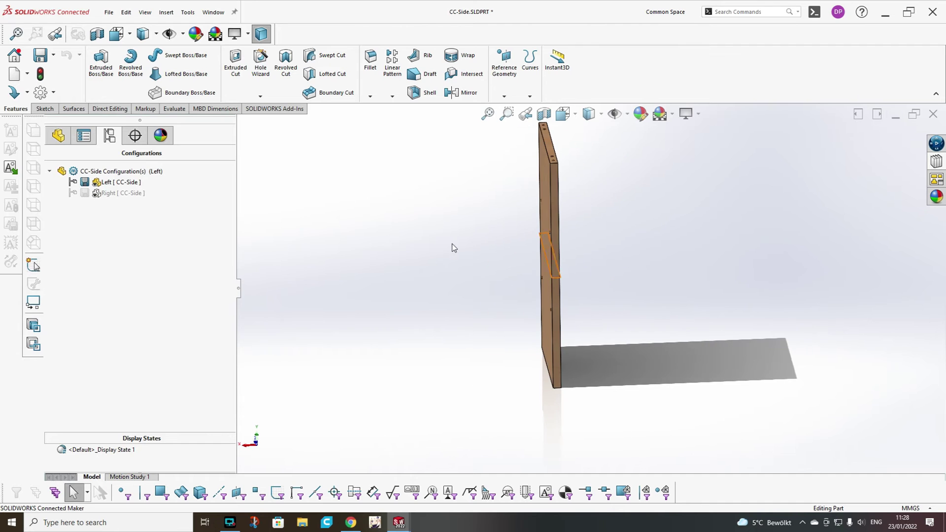
Show the CC-Side board in isometric view.
{"action": "left_click", "coordinate": [58, 135]}
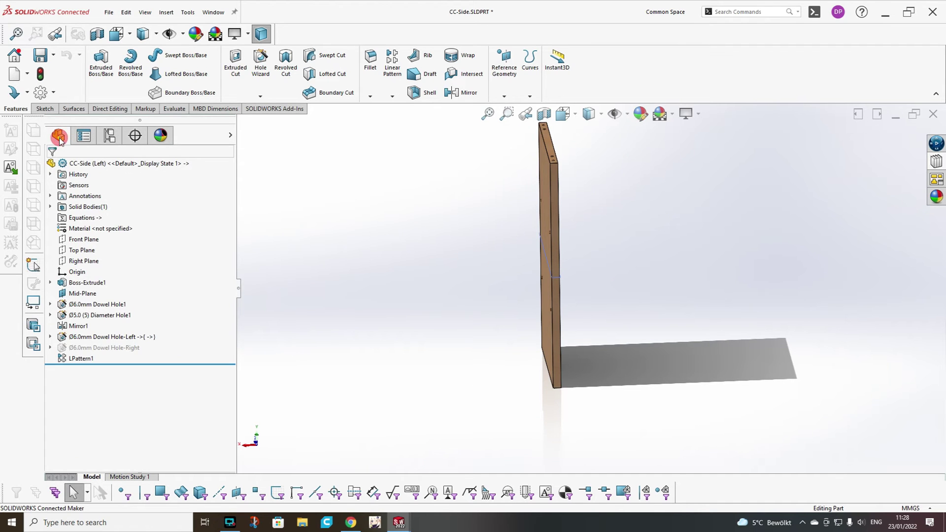
{"action": "left_click", "coordinate": [150, 339]}
{"action": "mouse_move", "coordinate": [500, 321]}
{"action": "middle_mouse_down"}
{"action": "mouse_move", "coordinate": [448, 312]}
{"action": "mouse_move", "coordinate": [471, 304]}
{"action": "mouse_move", "coordinate": [523, 212]}
{"action": "middle_mouse_up"}
{"action": "left_click", "coordinate": [576, 118]}
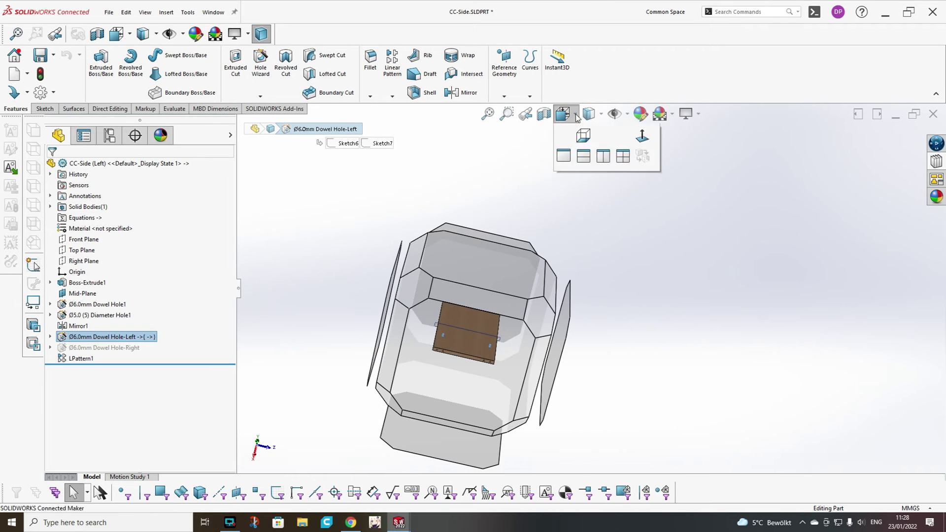
{"action": "left_click", "coordinate": [643, 153]}
{"action": "left_click", "coordinate": [771, 341]}
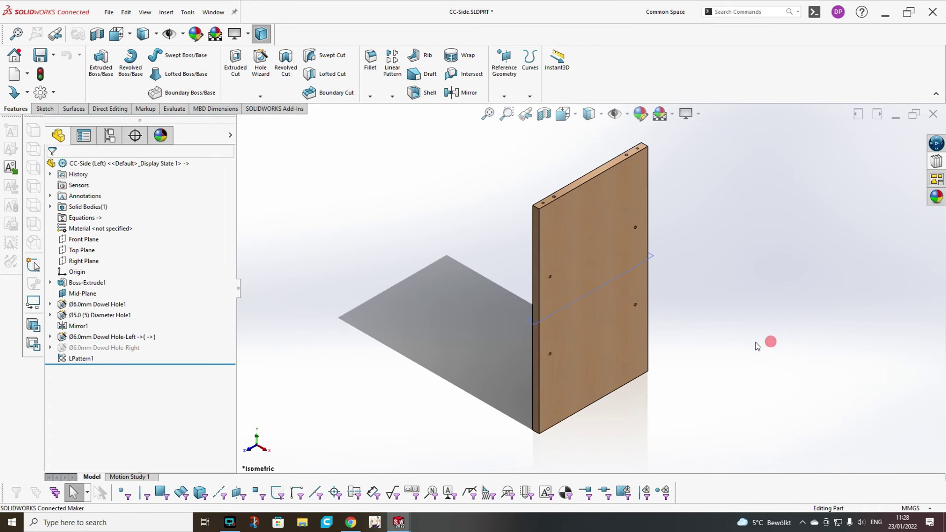
Activate the part's Right configuration in the ConfigurationManager.
{"action": "scroll", "coordinate": [551, 200], "scroll_direction": "up", "scroll_amount": 2}
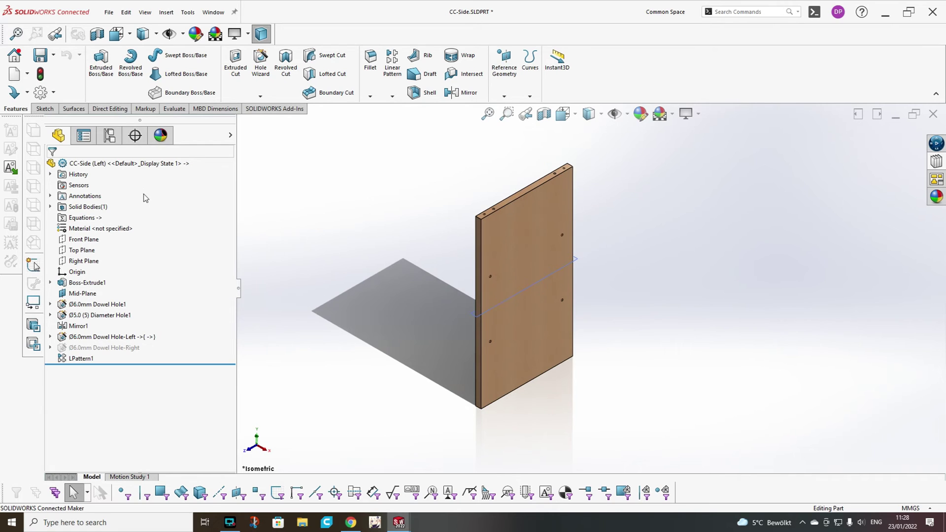
{"action": "left_click", "coordinate": [110, 135]}
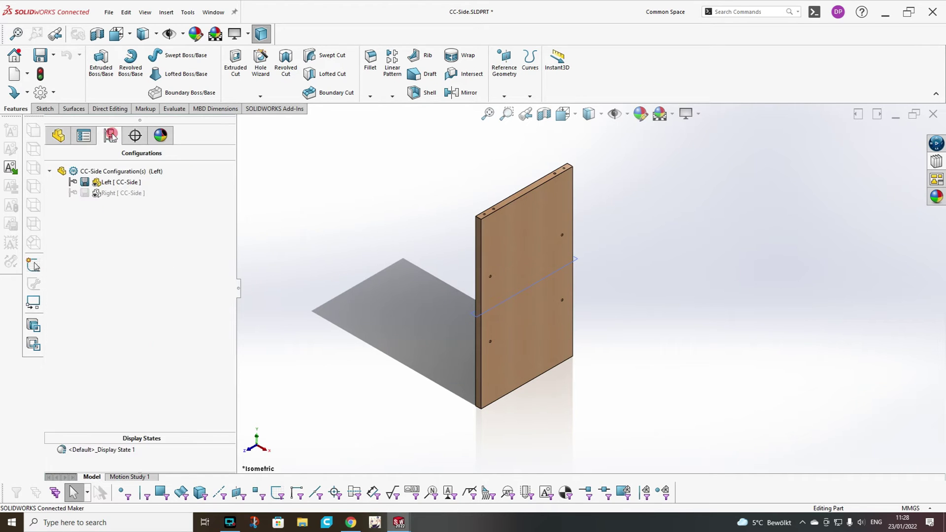
{"action": "double_click", "coordinate": [119, 193]}
Create LPattern2 repeating Ø6.0mm Dowel Hole-Right along the board edge, 2 instances 80 mm apart.
{"action": "scroll", "coordinate": [504, 309], "scroll_direction": "down", "scroll_amount": 2}
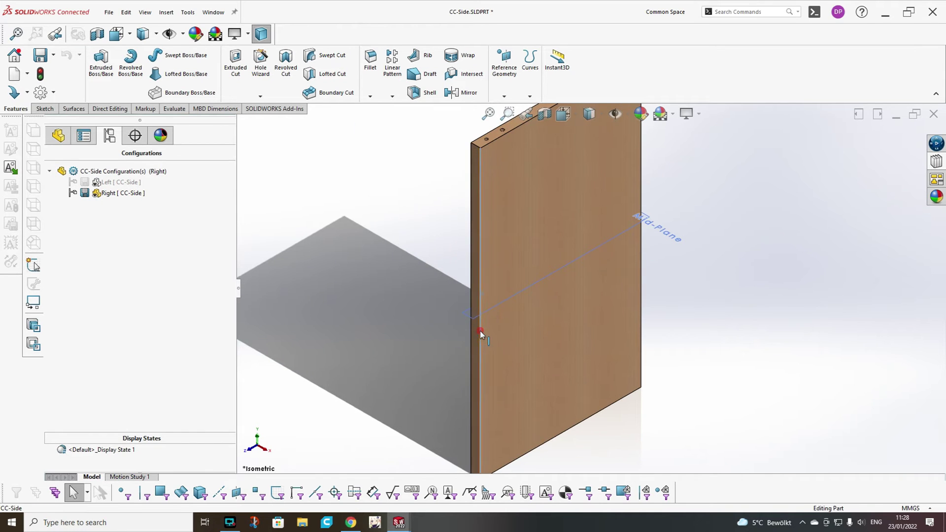
{"action": "left_click", "coordinate": [481, 335]}
{"action": "key", "text": "f"}
{"action": "left_click", "coordinate": [388, 75]}
{"action": "middle_click_drag", "start_coordinate": [566, 302], "coordinate": [542, 296]}
{"action": "scroll", "coordinate": [542, 296], "scroll_direction": "down", "scroll_amount": 3}
{"action": "left_click", "coordinate": [637, 309]}
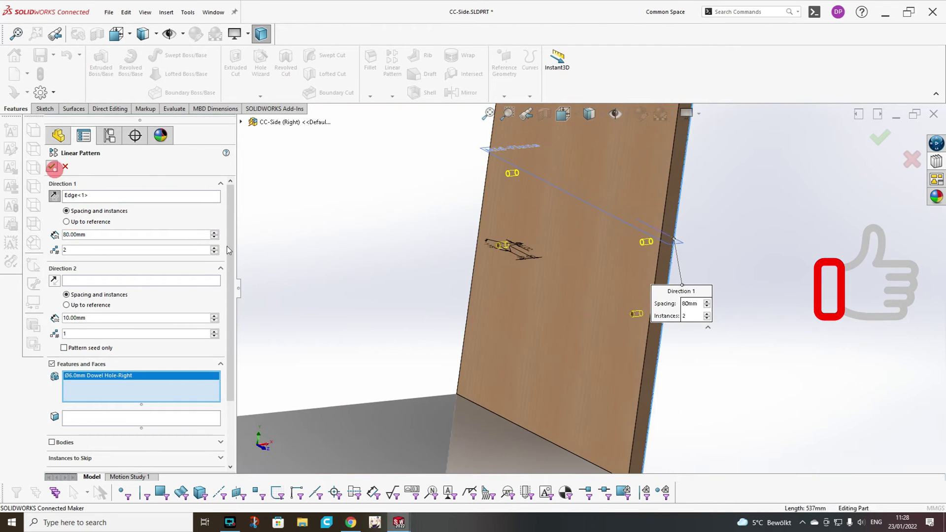
{"action": "left_click", "coordinate": [52, 166]}
{"action": "scroll", "coordinate": [572, 244], "scroll_direction": "up", "scroll_amount": 3}
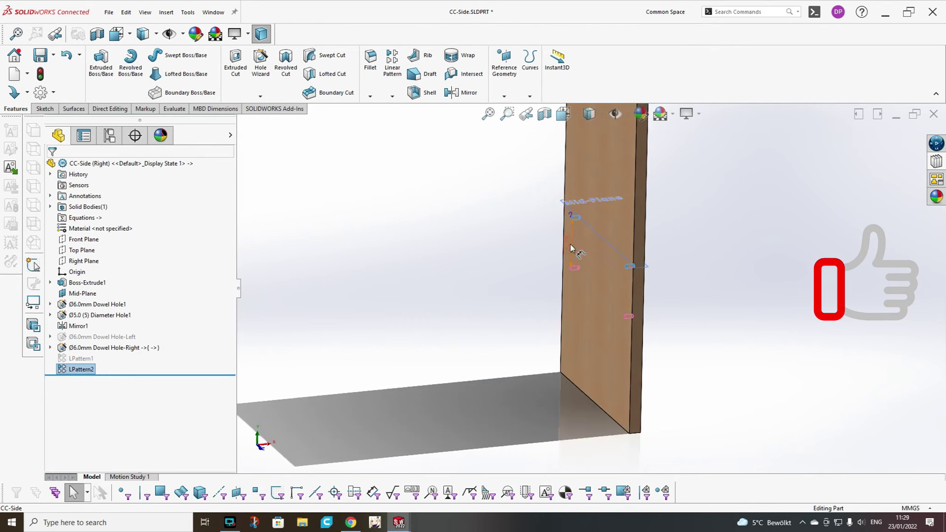
Activate the Left configuration and inspect LPattern1's 184.33 mm dimension.
{"action": "double_click", "coordinate": [572, 245]}
{"action": "left_click", "coordinate": [71, 359]}
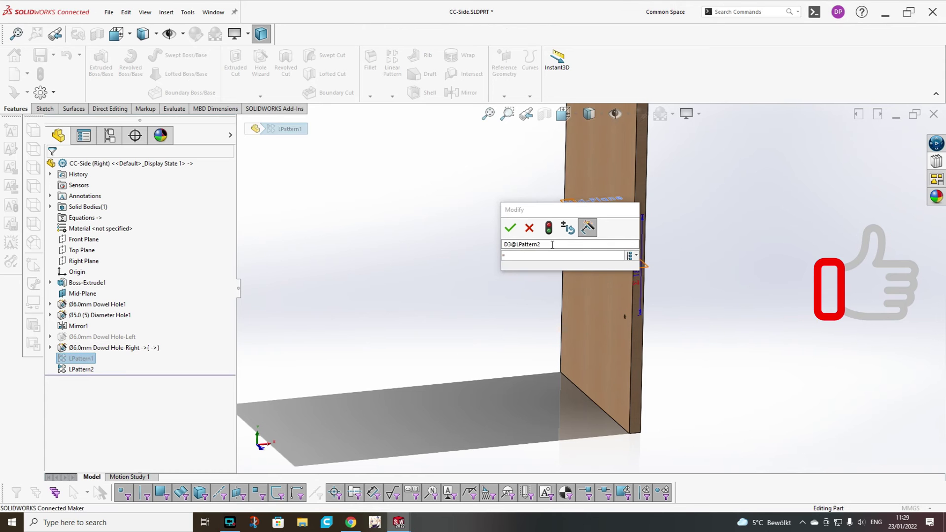
{"action": "left_click", "coordinate": [414, 331]}
{"action": "left_click", "coordinate": [640, 275]}
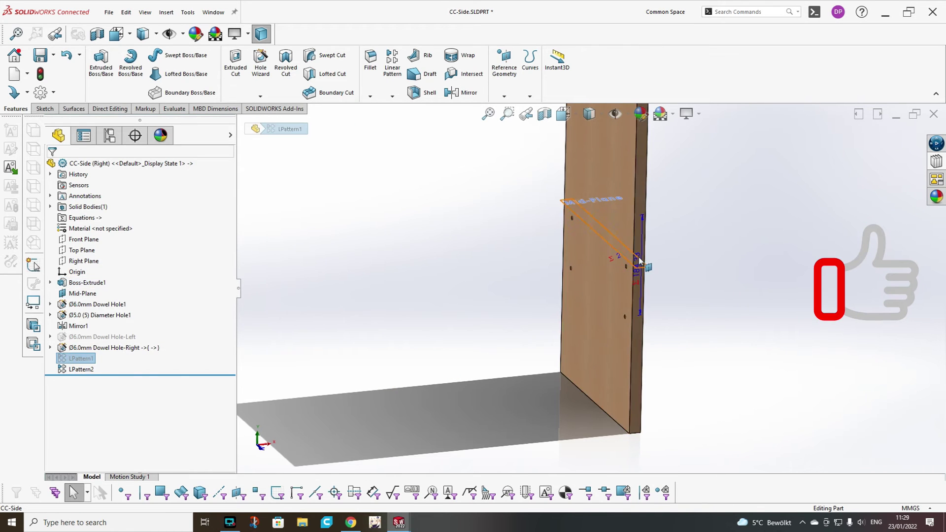
{"action": "left_click", "coordinate": [109, 135]}
{"action": "double_click", "coordinate": [86, 188]}
{"action": "left_click", "coordinate": [58, 135]}
{"action": "left_click", "coordinate": [635, 260]}
{"action": "left_click", "coordinate": [636, 259]}
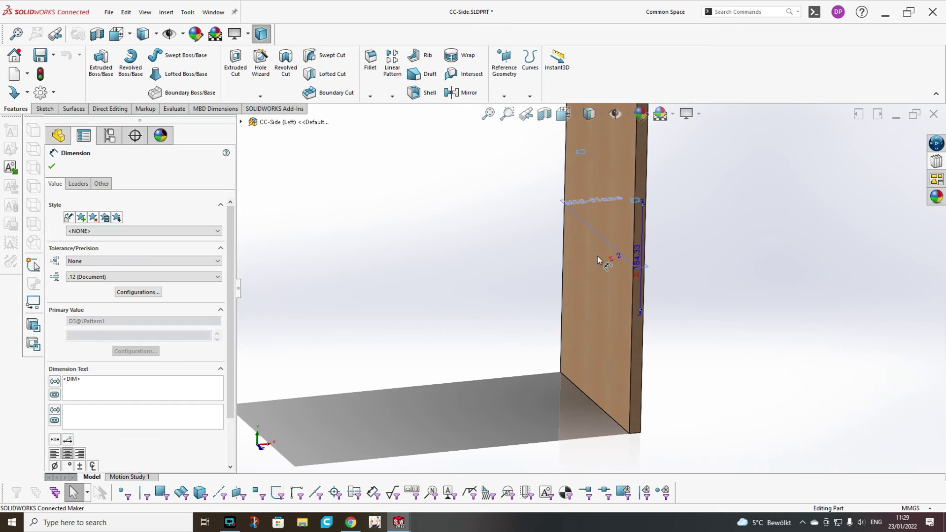
{"action": "left_click", "coordinate": [109, 321]}
{"action": "left_click", "coordinate": [52, 167]}
{"action": "double_click", "coordinate": [79, 369]}
{"action": "middle_click_drag", "start_coordinate": [636, 341], "coordinate": [463, 387]}
In the Right configuration, link LPattern2's 80.00 mm spacing to LPattern1 with an equation.
{"action": "left_click", "coordinate": [111, 135]}
{"action": "left_click", "coordinate": [117, 193]}
{"action": "left_click", "coordinate": [64, 131]}
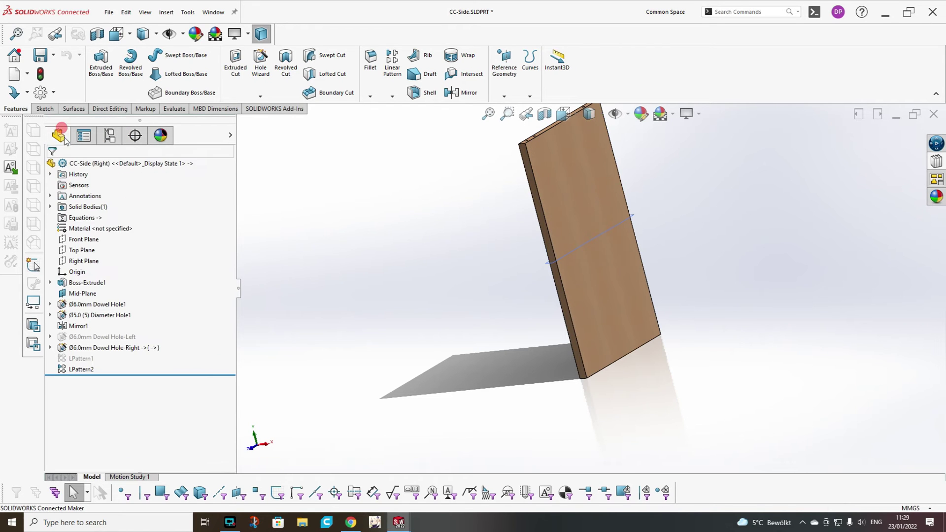
{"action": "left_click", "coordinate": [81, 369]}
{"action": "middle_click_drag", "start_coordinate": [572, 252], "coordinate": [434, 378]}
{"action": "left_click", "coordinate": [434, 379]}
{"action": "left_click", "coordinate": [77, 364]}
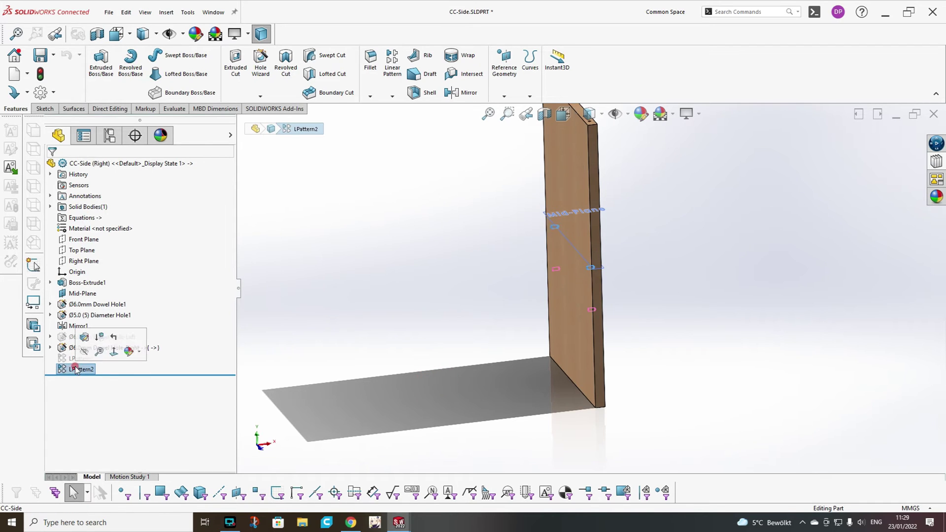
{"action": "left_click", "coordinate": [552, 246]}
{"action": "double_click", "coordinate": [552, 246]}
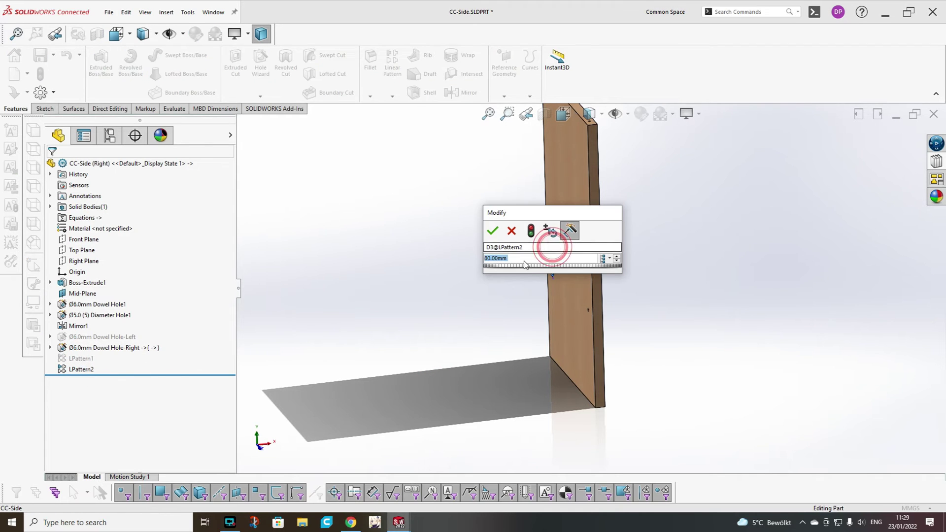
{"action": "type", "text": "=\"D3@LPattern1"}
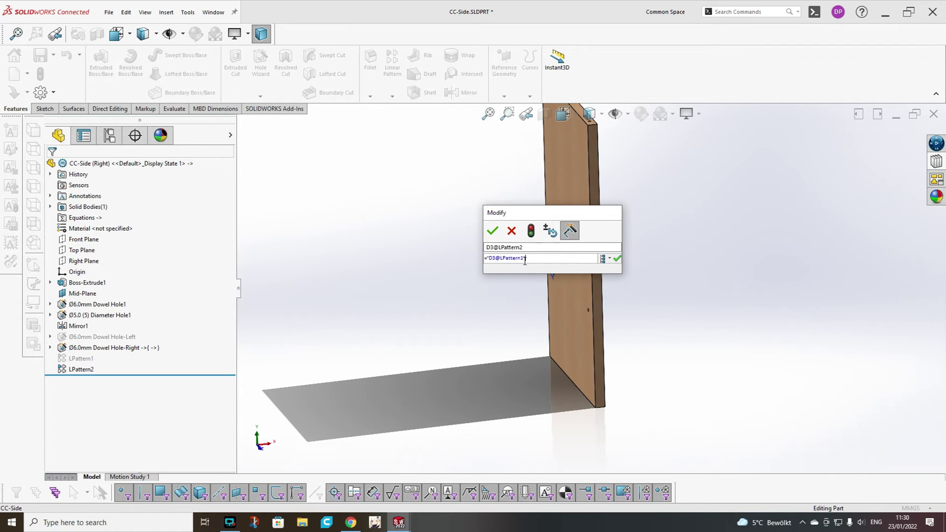
{"action": "left_click", "coordinate": [620, 258]}
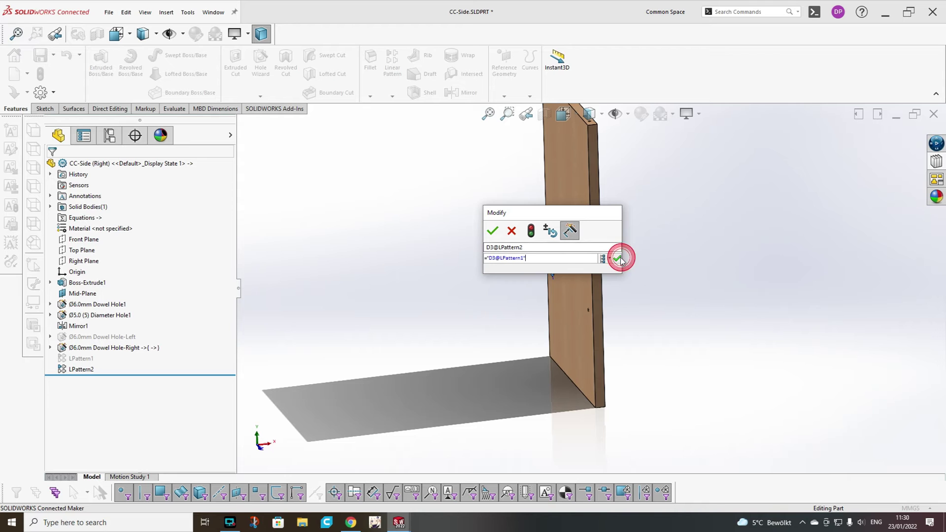
{"action": "left_click", "coordinate": [490, 232]}
{"action": "left_click", "coordinate": [703, 255]}
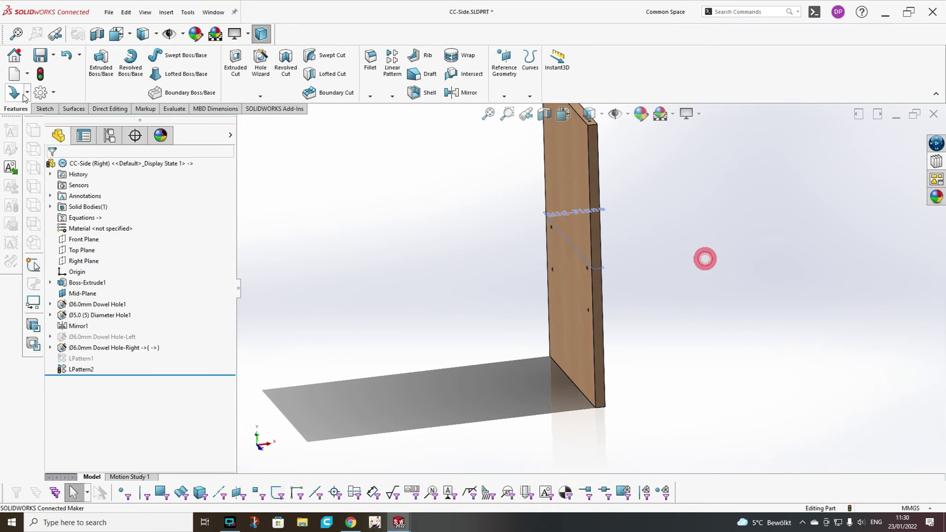
Switch to the Left configuration and select LPattern1's dimension.
{"action": "left_click", "coordinate": [109, 135]}
{"action": "double_click", "coordinate": [84, 190]}
{"action": "left_click", "coordinate": [58, 135]}
{"action": "double_click", "coordinate": [81, 358]}
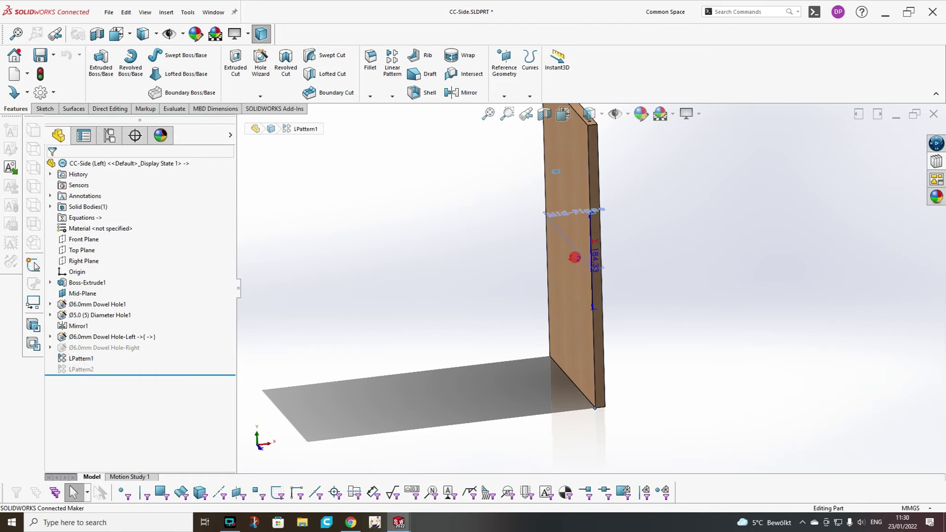
{"action": "left_click", "coordinate": [594, 256]}
In the Right configuration, set LPattern2's instance count to an equation using LPattern1's count.
{"action": "left_click", "coordinate": [110, 135]}
{"action": "double_click", "coordinate": [82, 191]}
{"action": "left_click", "coordinate": [58, 135]}
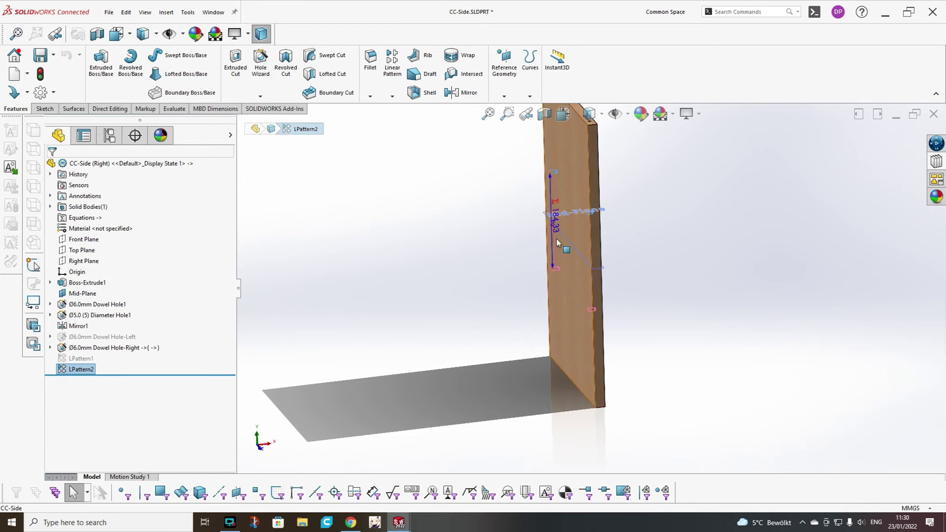
{"action": "double_click", "coordinate": [81, 363]}
{"action": "double_click", "coordinate": [554, 232]}
{"action": "type", "text": "="}
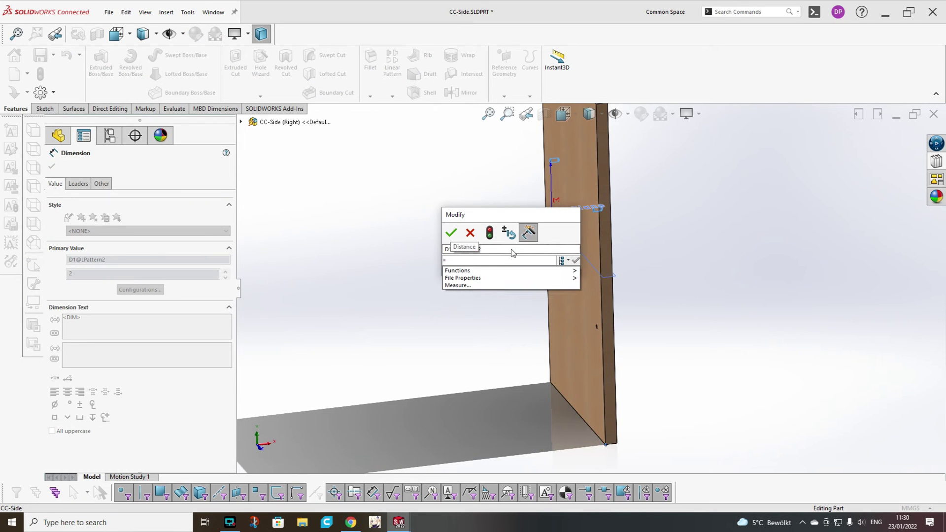
{"action": "type", "text": "1@LPattern1\""}
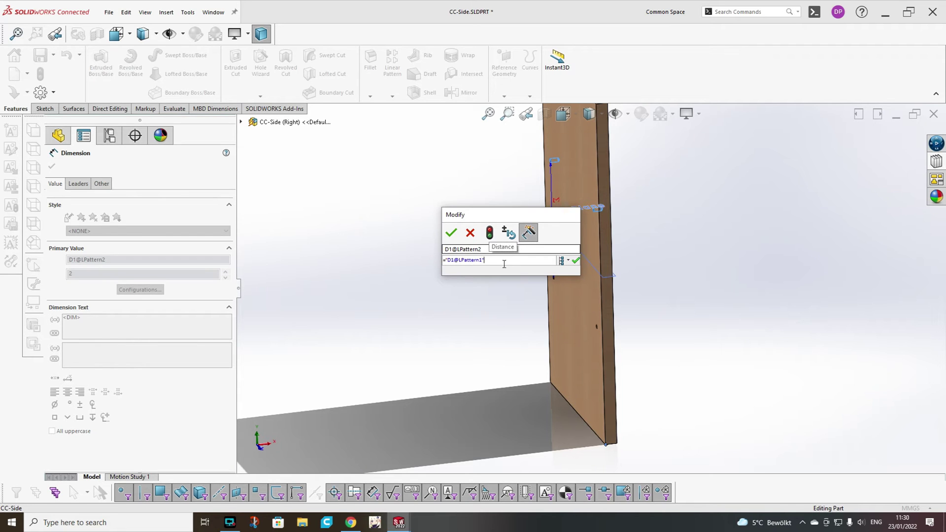
{"action": "left_click", "coordinate": [575, 260]}
{"action": "left_click", "coordinate": [451, 231]}
{"action": "left_click", "coordinate": [414, 265]}
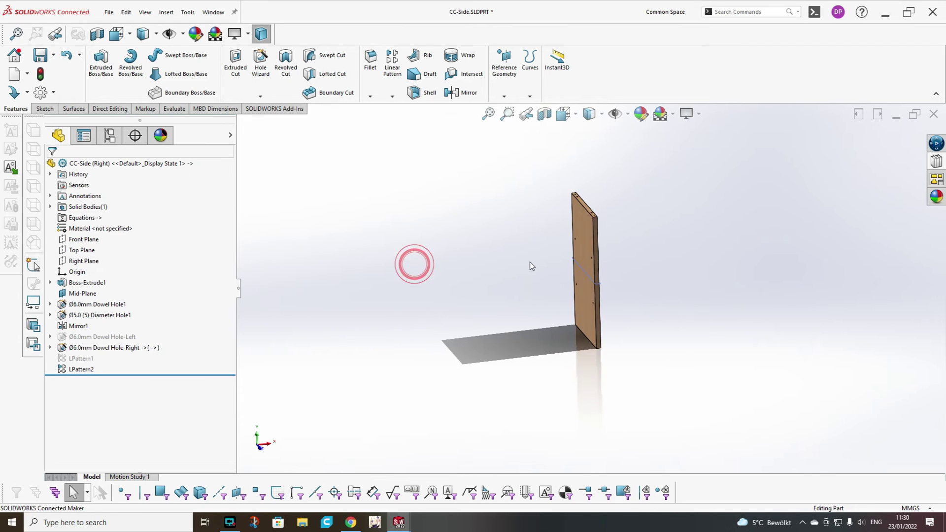
{"action": "right_click", "coordinate": [80, 218]}
{"action": "left_click", "coordinate": [120, 227]}
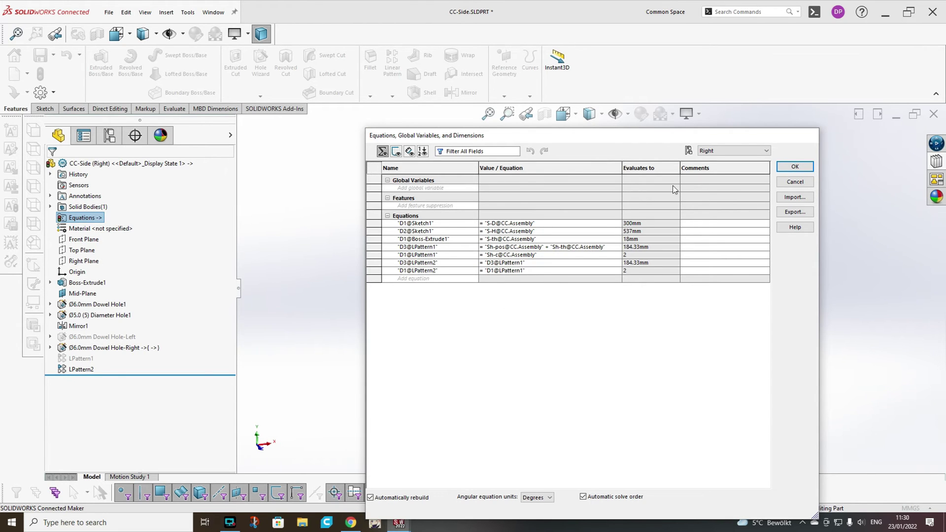
{"action": "left_click", "coordinate": [426, 206]}
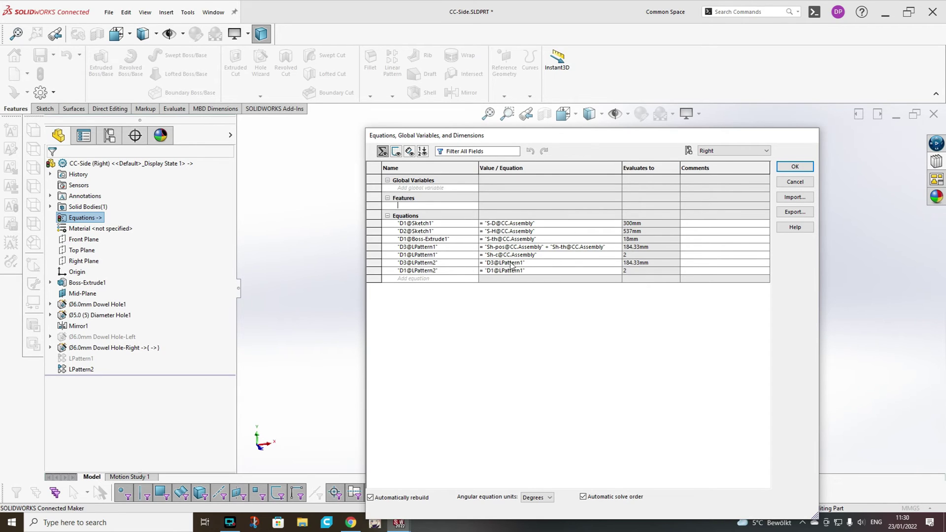
{"action": "left_click", "coordinate": [538, 255]}
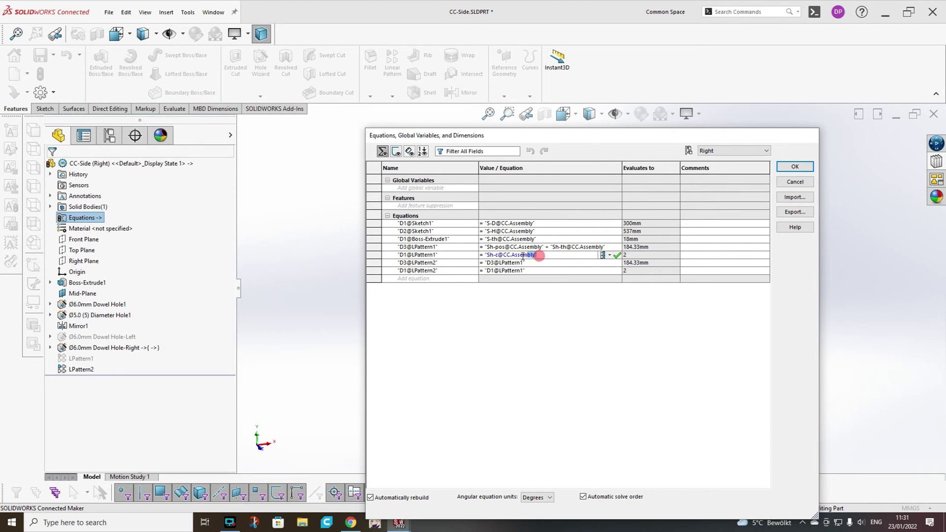
{"action": "left_click_drag", "start_coordinate": [537, 255], "coordinate": [485, 256]}
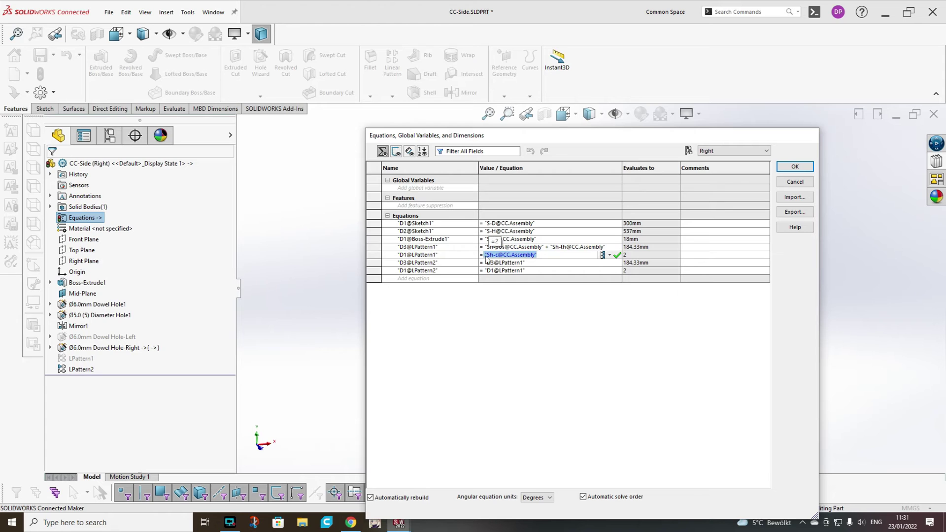
{"action": "key", "text": "ctrl+c"}
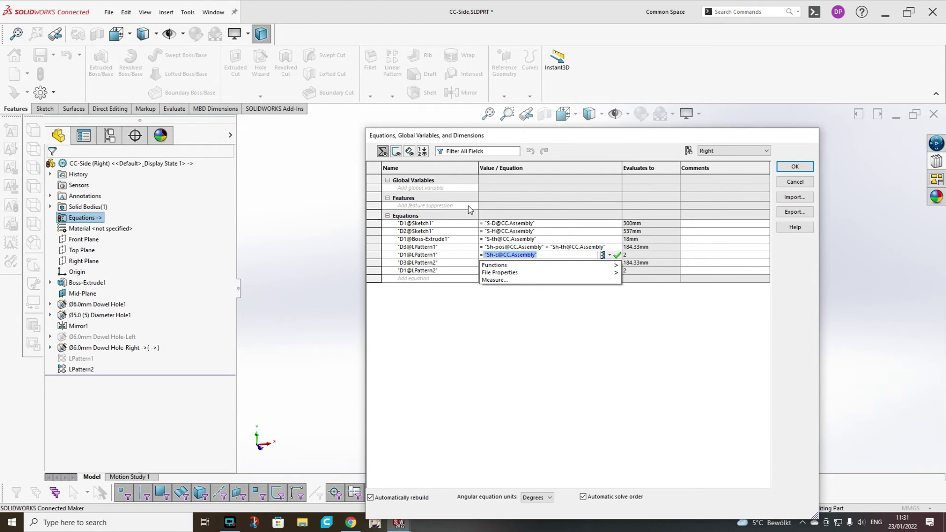
{"action": "left_click", "coordinate": [469, 206]}
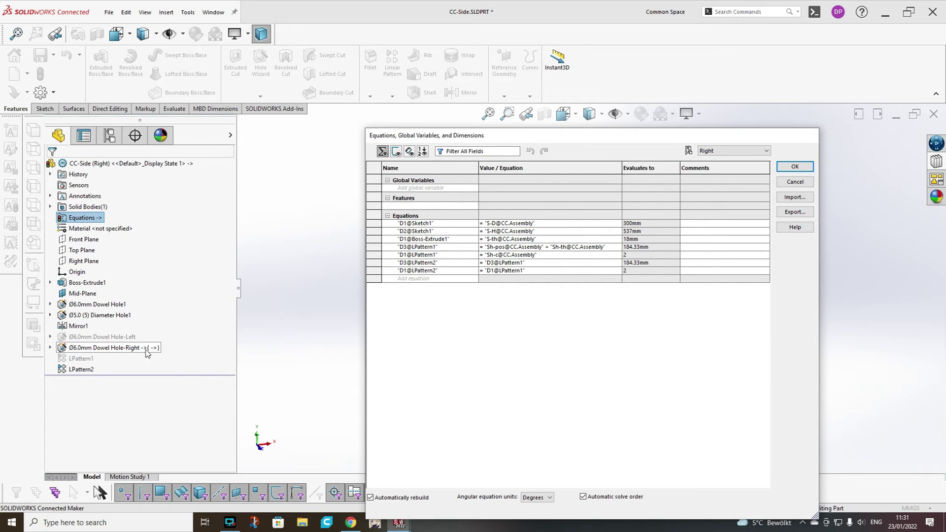
{"action": "left_click", "coordinate": [82, 358]}
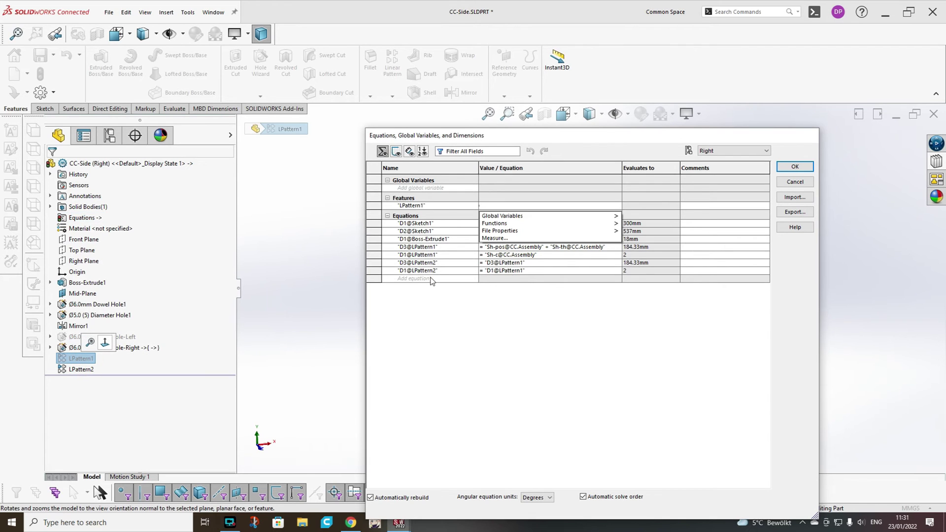
{"action": "left_click", "coordinate": [484, 203]}
{"action": "type", "text": "if"}
{"action": "left_click", "coordinate": [515, 223]}
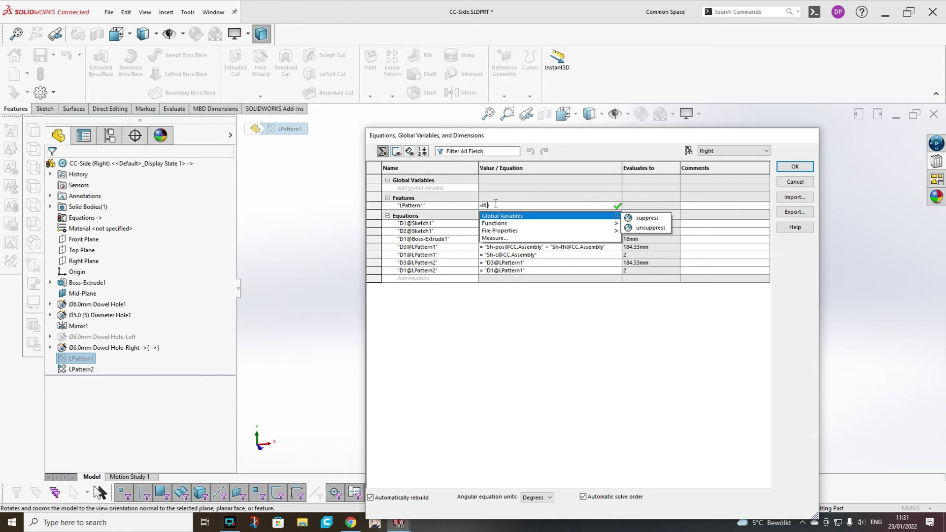
{"action": "key", "text": "ctrl+v"}
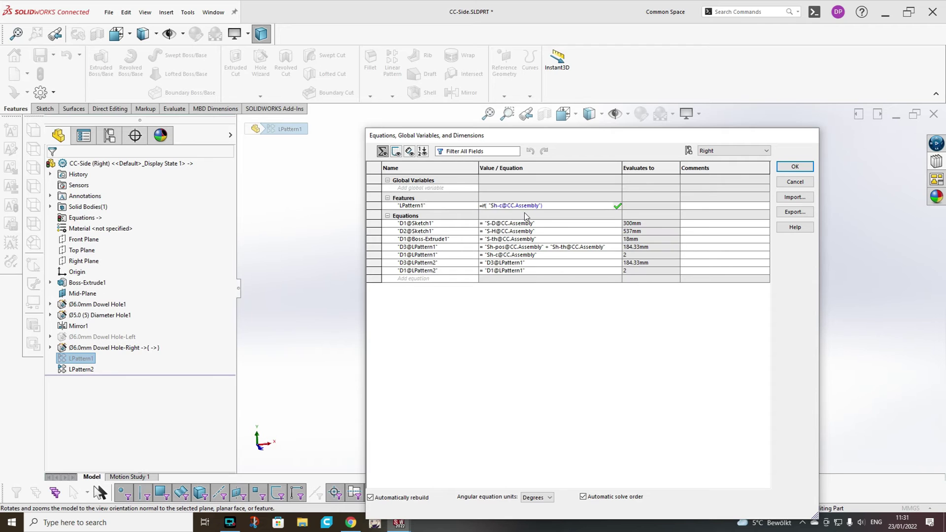
{"action": "type", "text": "=1,"}
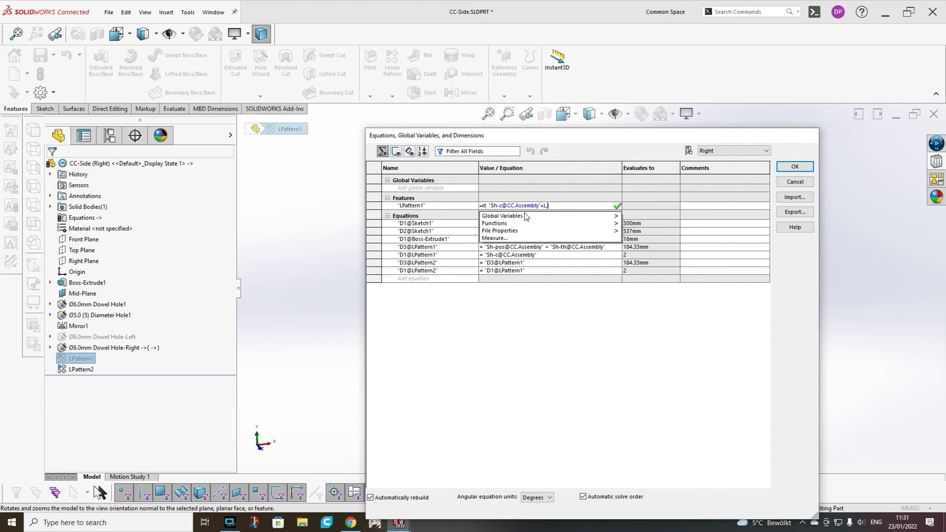
{"action": "mouse_move", "coordinate": [527, 216]}
{"action": "left_click", "coordinate": [637, 215]}
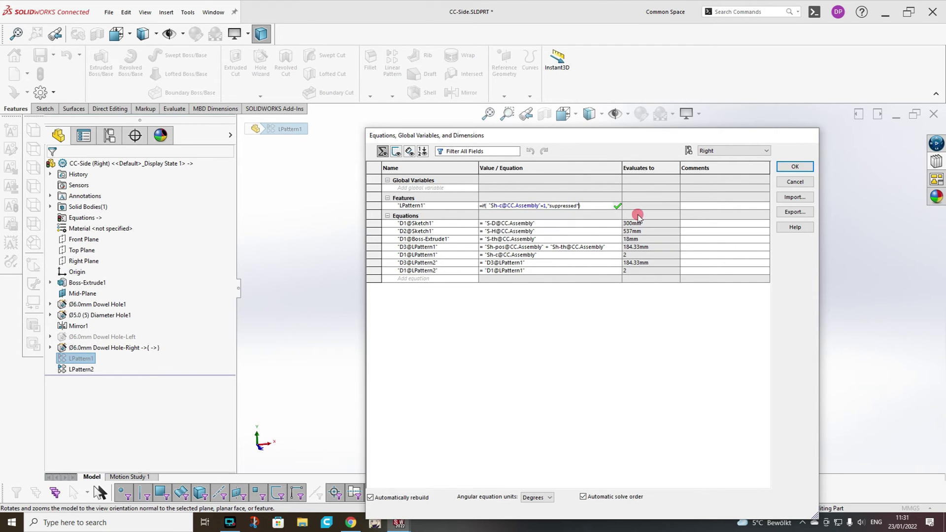
{"action": "type", "text": ","}
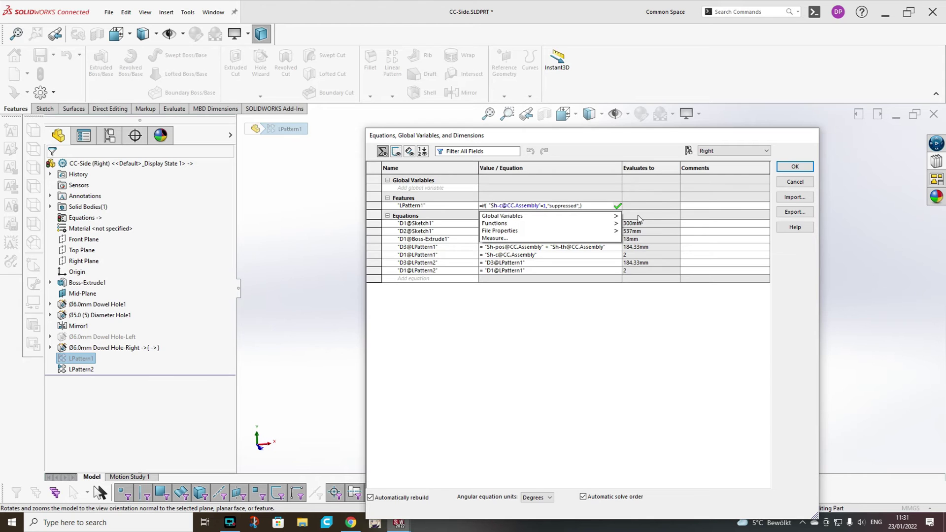
{"action": "mouse_move", "coordinate": [616, 216]}
{"action": "left_click", "coordinate": [643, 228]}
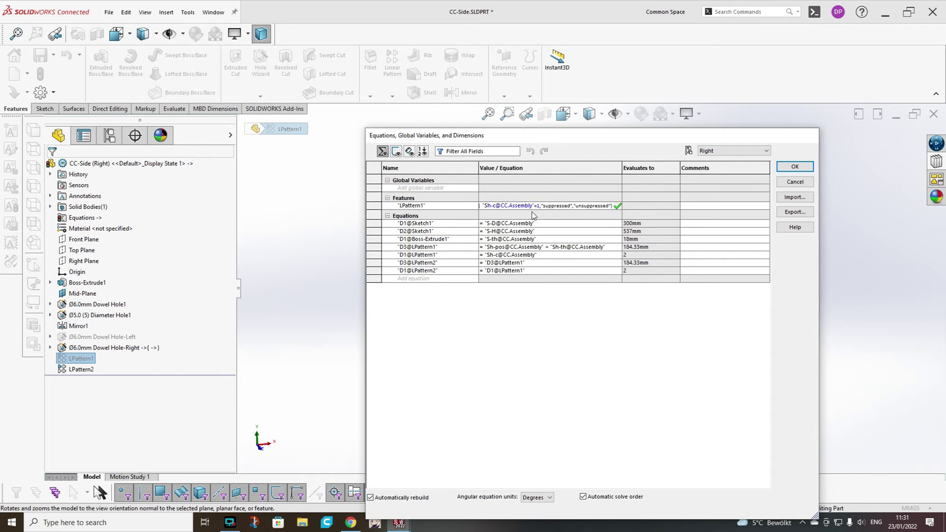
{"action": "left_click", "coordinate": [613, 204]}
{"action": "left_click_drag", "start_coordinate": [613, 204], "coordinate": [463, 205]}
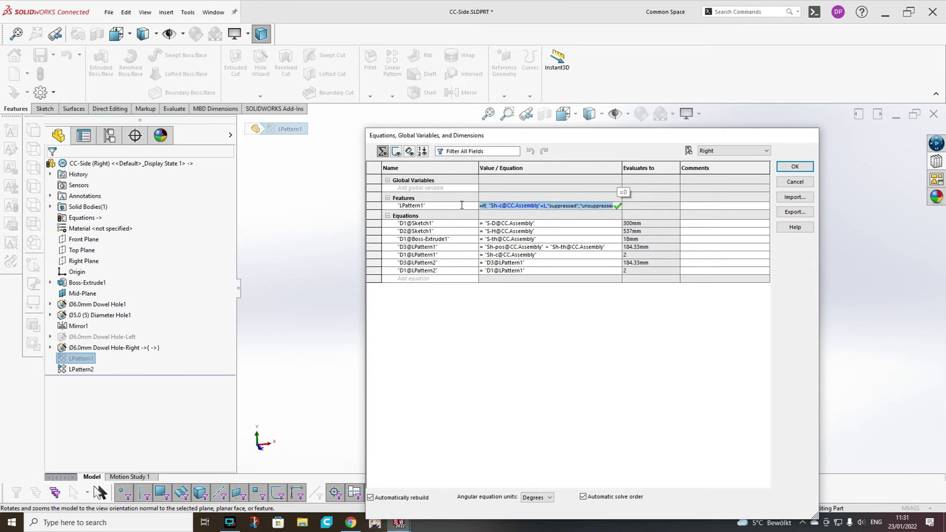
{"action": "key", "text": "ctrl+a"}
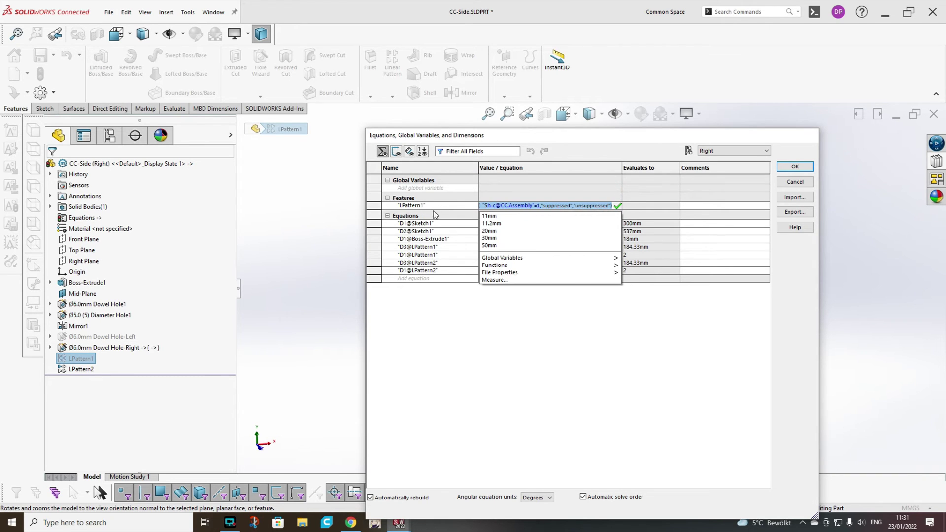
{"action": "key", "text": "Return"}
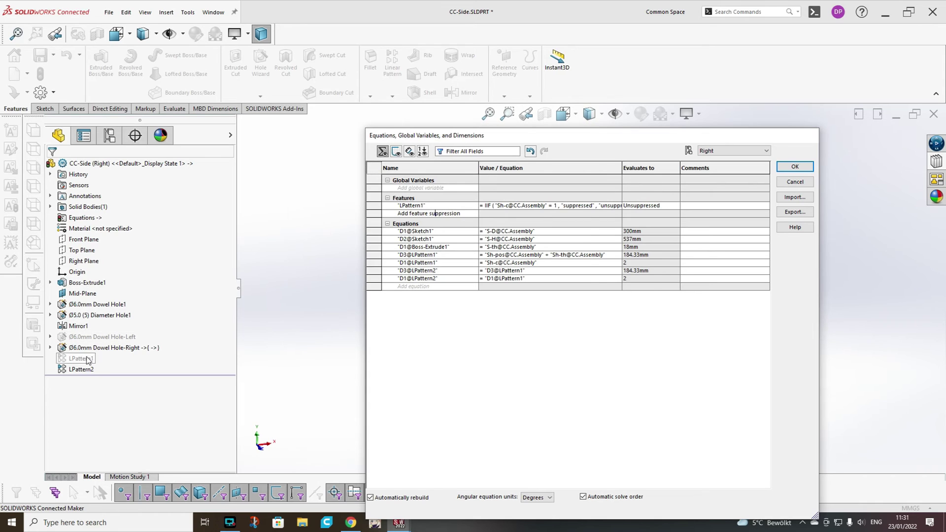
Give LPattern2 the same suppression equation, save CC-Side, and switch back to CC.SLDASM.
{"action": "left_click", "coordinate": [72, 373]}
{"action": "left_click", "coordinate": [463, 213]}
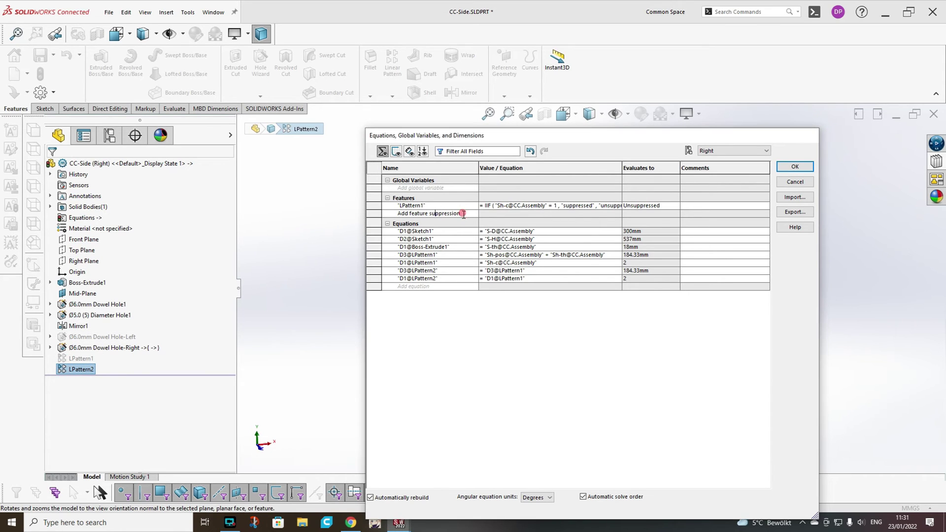
{"action": "left_click", "coordinate": [79, 371]}
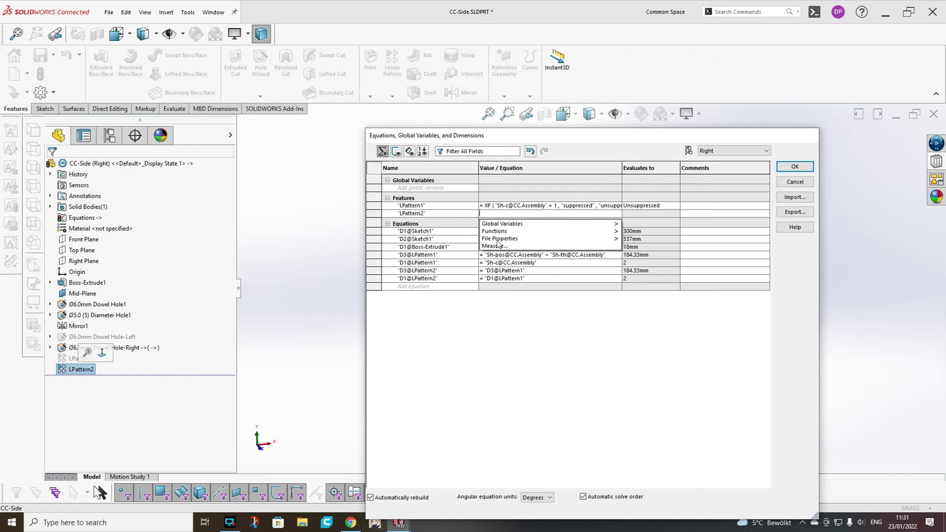
{"action": "key", "text": "ctrl+v"}
{"action": "left_click", "coordinate": [713, 231]}
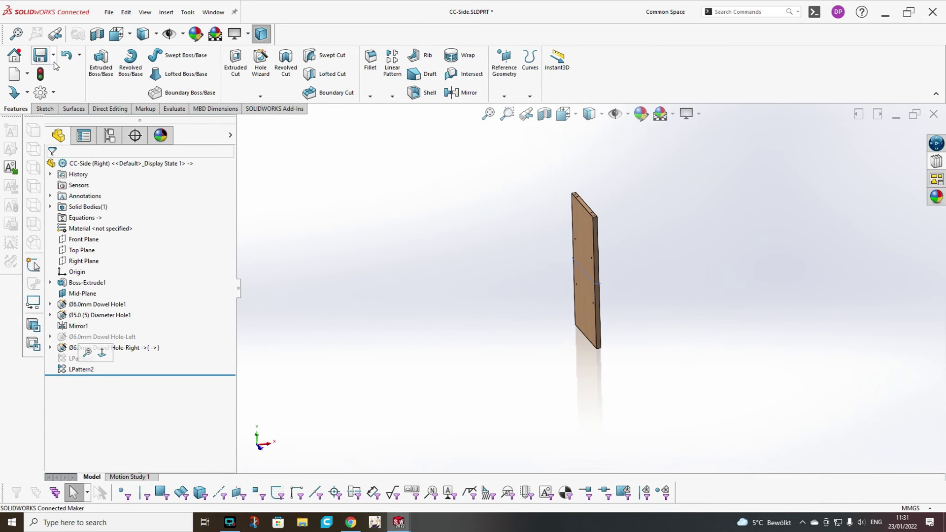
{"action": "left_click", "coordinate": [57, 82]}
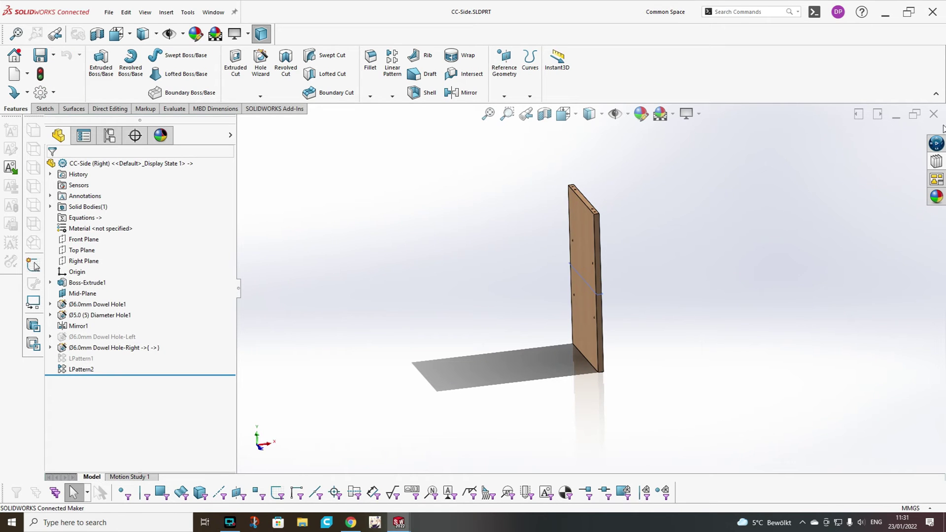
{"action": "key", "text": "ctrl+Tab"}
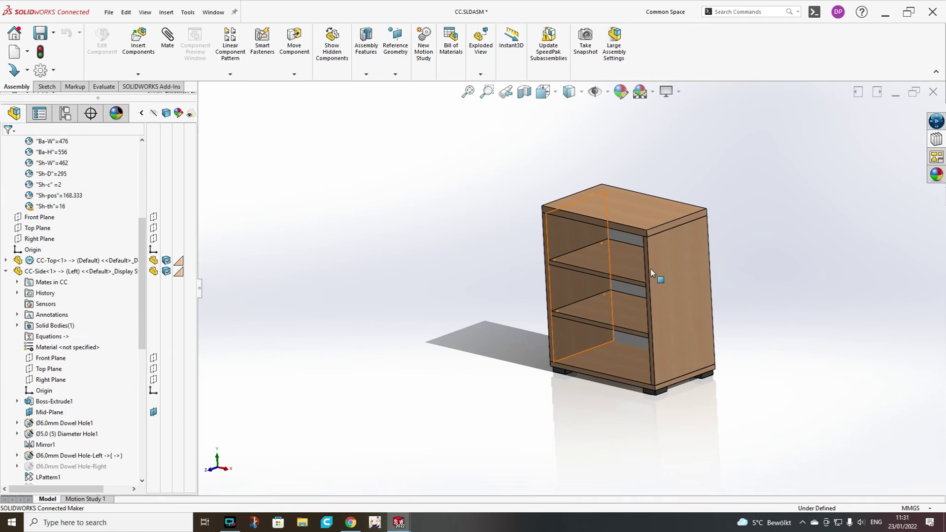
Orbit to the cabinet's back and edit a side panel in place.
{"action": "scroll", "coordinate": [631, 273], "scroll_direction": "down", "scroll_amount": 3}
{"action": "middle_click_drag", "start_coordinate": [631, 273], "coordinate": [473, 312]}
{"action": "scroll", "coordinate": [650, 247], "scroll_direction": "up", "scroll_amount": 5}
{"action": "left_click", "coordinate": [597, 218]}
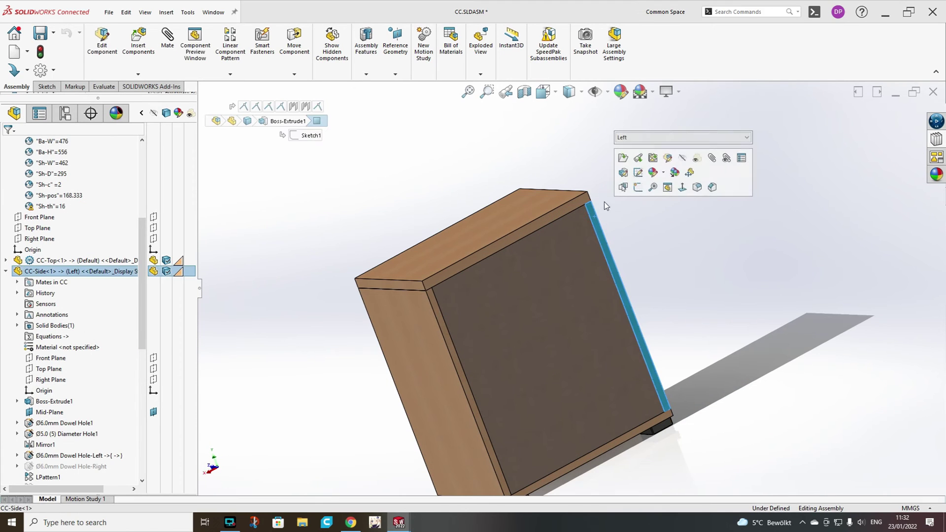
{"action": "left_click", "coordinate": [668, 158]}
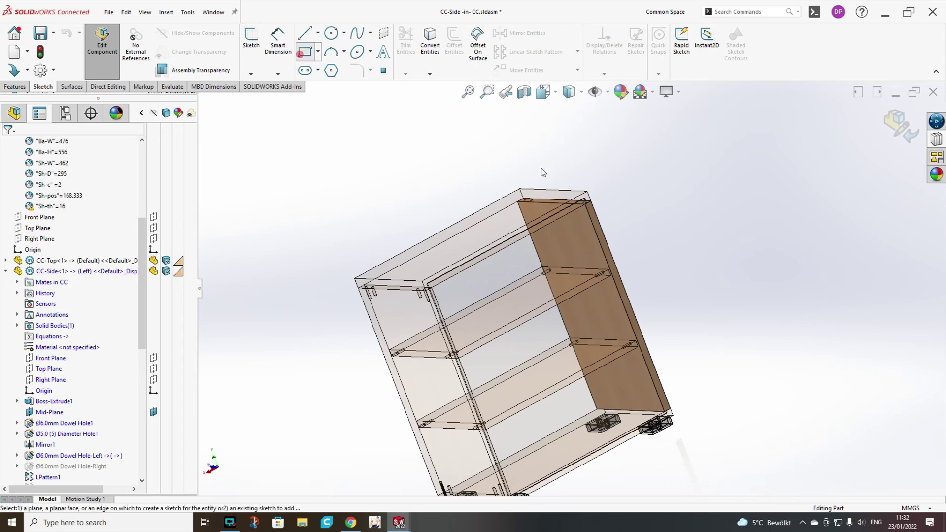
Sketch a 10 mm strip rectangle along the panel's edge and cut-extrude it.
{"action": "left_click", "coordinate": [247, 42]}
{"action": "left_click", "coordinate": [306, 52]}
{"action": "scroll", "coordinate": [589, 210], "scroll_direction": "down", "scroll_amount": 5}
{"action": "left_click", "coordinate": [565, 242]}
{"action": "middle_click_drag", "start_coordinate": [565, 241], "coordinate": [612, 344]}
{"action": "left_click", "coordinate": [612, 345]}
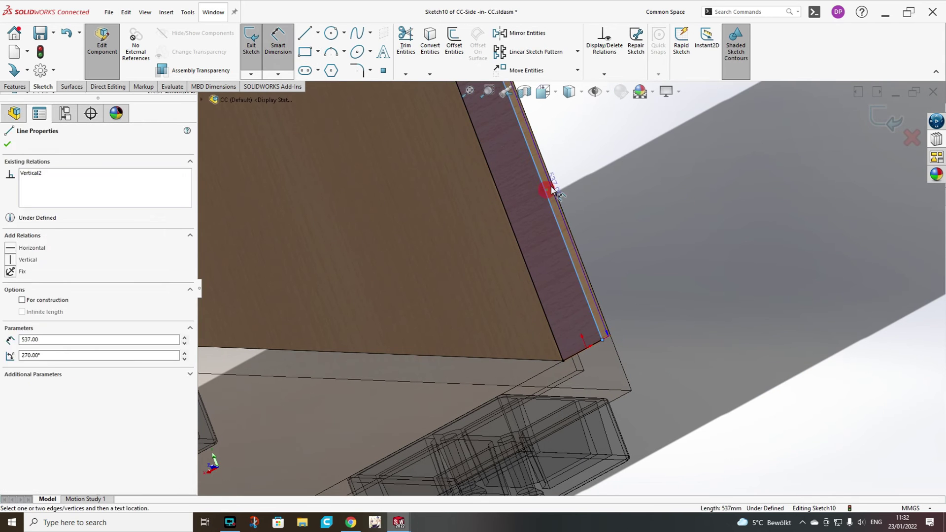
{"action": "left_click", "coordinate": [553, 186]}
{"action": "left_click", "coordinate": [591, 162]}
{"action": "type", "text": "10"}
{"action": "key", "text": "Return"}
{"action": "left_click", "coordinate": [15, 86]}
{"action": "left_click", "coordinate": [390, 40]}
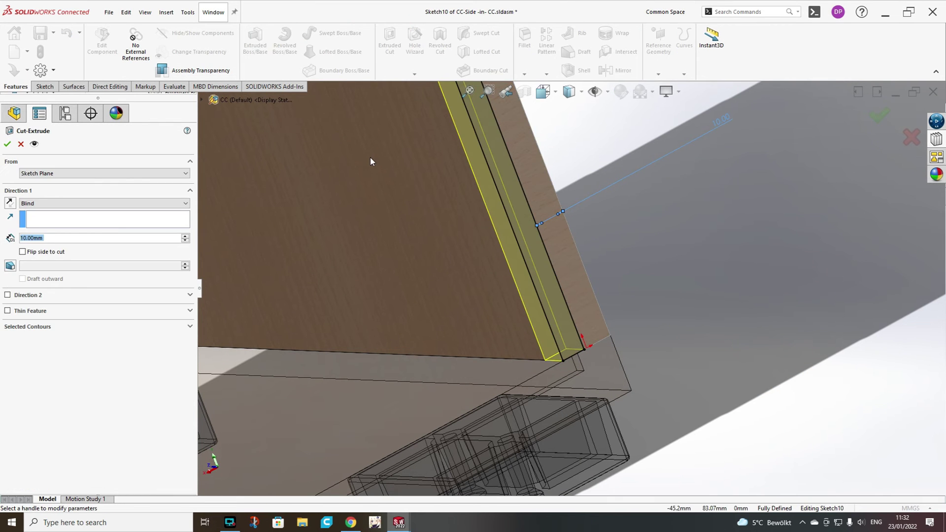
{"action": "left_click", "coordinate": [9, 144]}
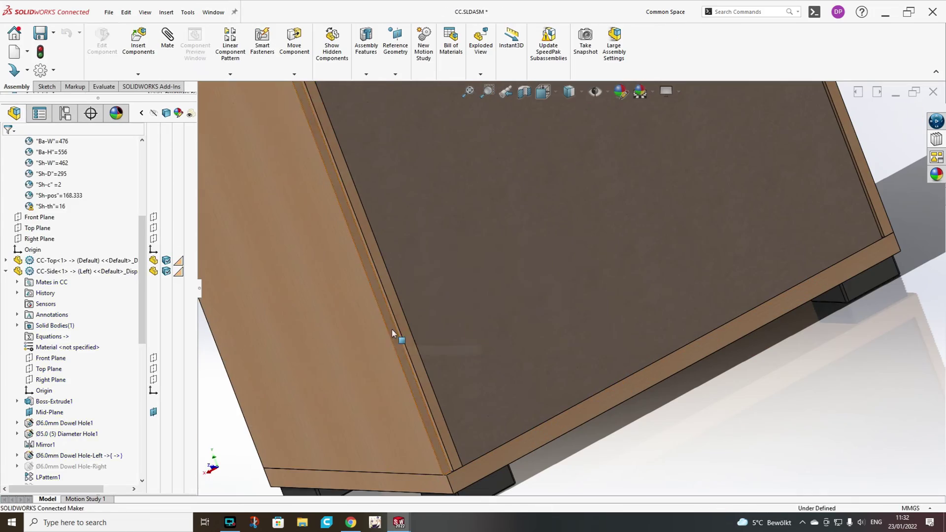
Start a 10 mm strip sketch on the other side panel, then view the cabinet from the front.
{"action": "left_click", "coordinate": [428, 340]}
{"action": "left_click", "coordinate": [496, 291]}
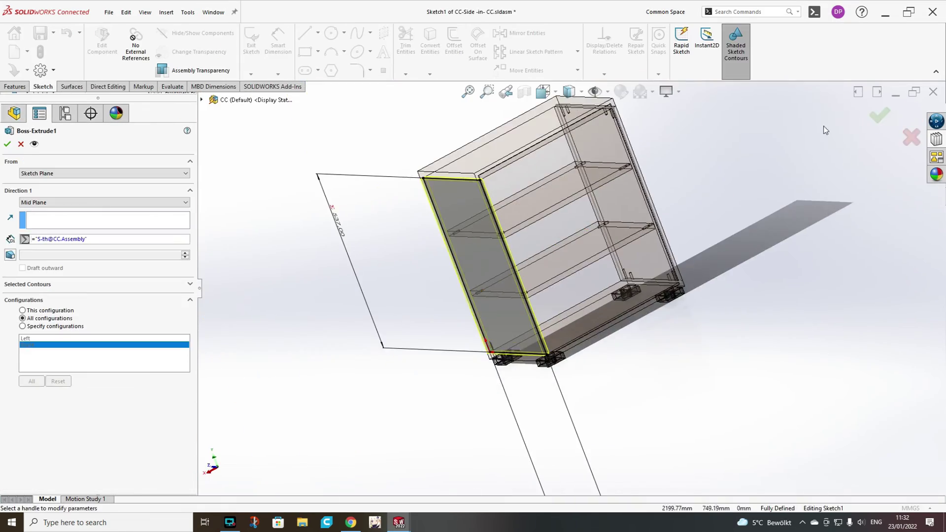
{"action": "key", "text": "r"}
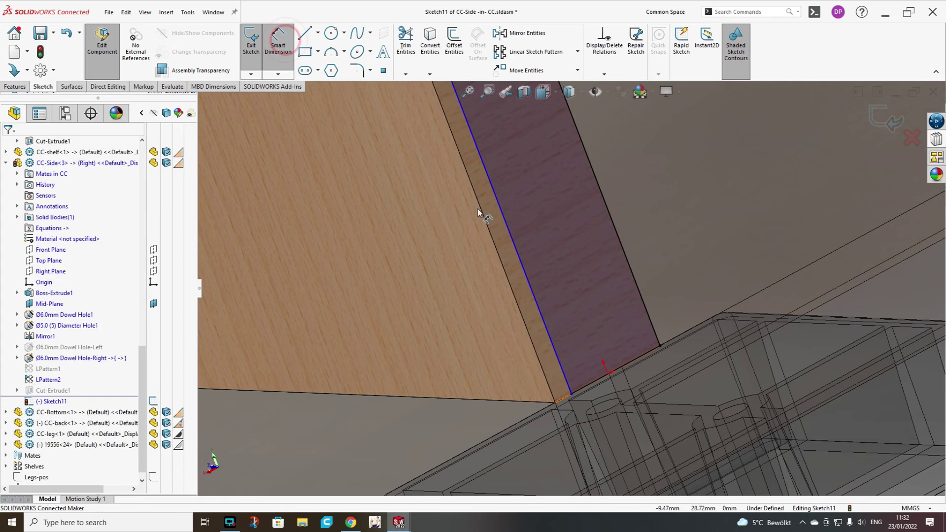
{"action": "left_click", "coordinate": [458, 217]}
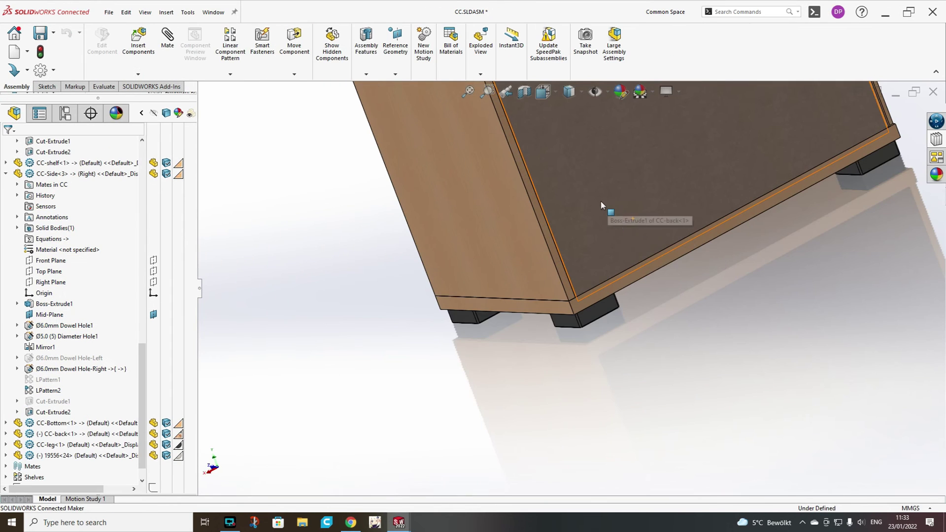
{"action": "scroll", "coordinate": [422, 253], "scroll_direction": "up", "scroll_amount": 5}
{"action": "middle_click_drag", "start_coordinate": [422, 253], "coordinate": [509, 240]}
{"action": "middle_click_drag", "start_coordinate": [475, 326], "coordinate": [500, 171]}
Collapse both side panels' feature lists and the Equations folder in the tree.
{"action": "scroll", "coordinate": [498, 169], "scroll_direction": "down", "scroll_amount": 2}
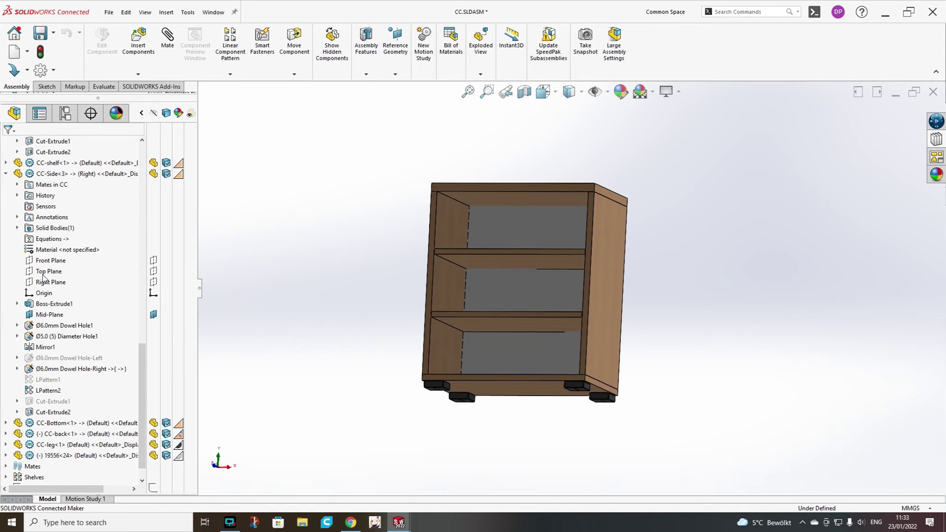
{"action": "left_click", "coordinate": [4, 173]}
{"action": "scroll", "coordinate": [16, 225], "scroll_direction": "up", "scroll_amount": 5}
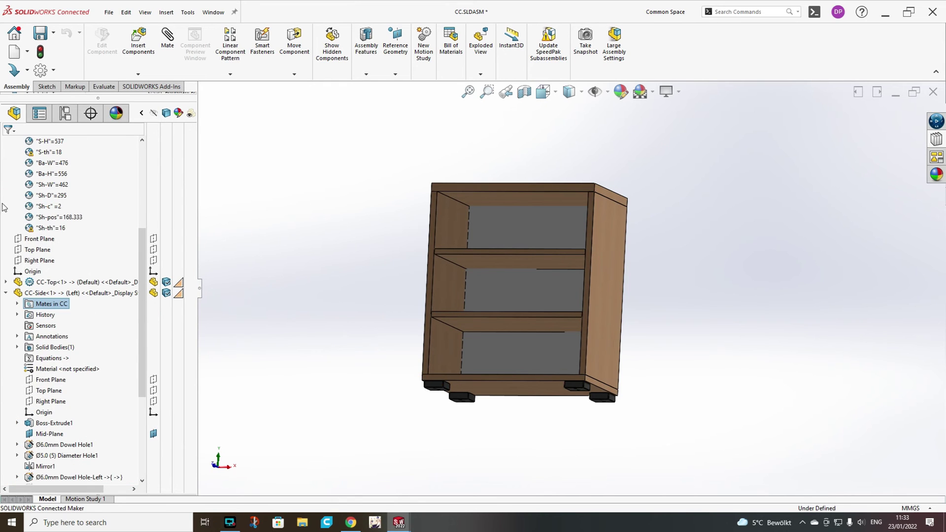
{"action": "left_click", "coordinate": [5, 293]}
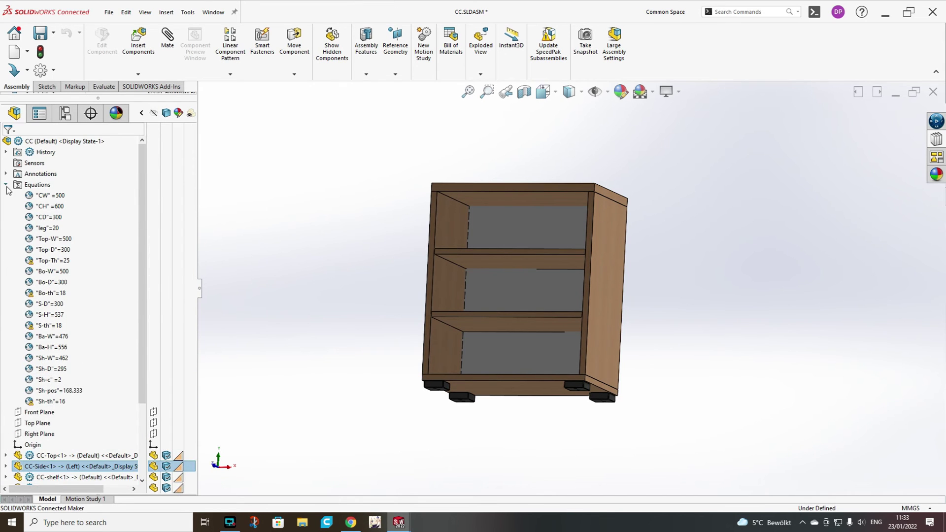
{"action": "left_click", "coordinate": [6, 186]}
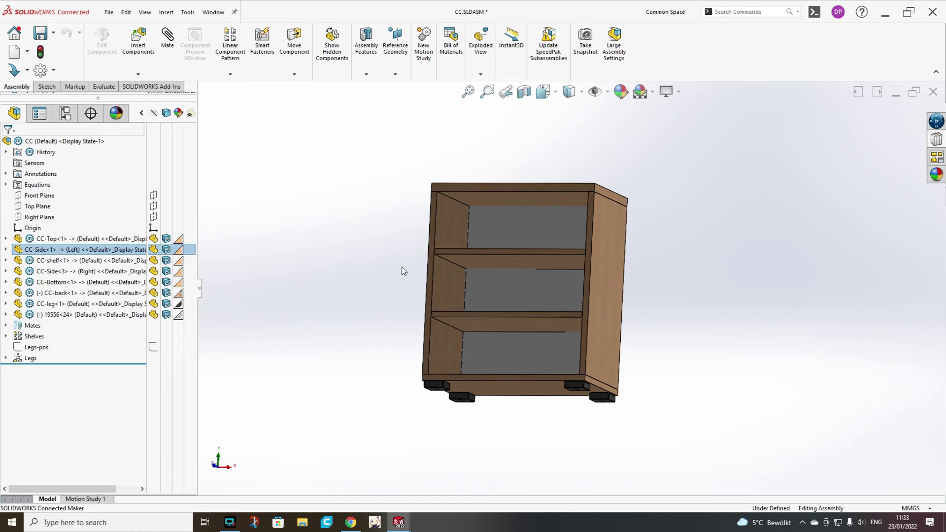
{"action": "scroll", "coordinate": [478, 172], "scroll_direction": "down", "scroll_amount": 3}
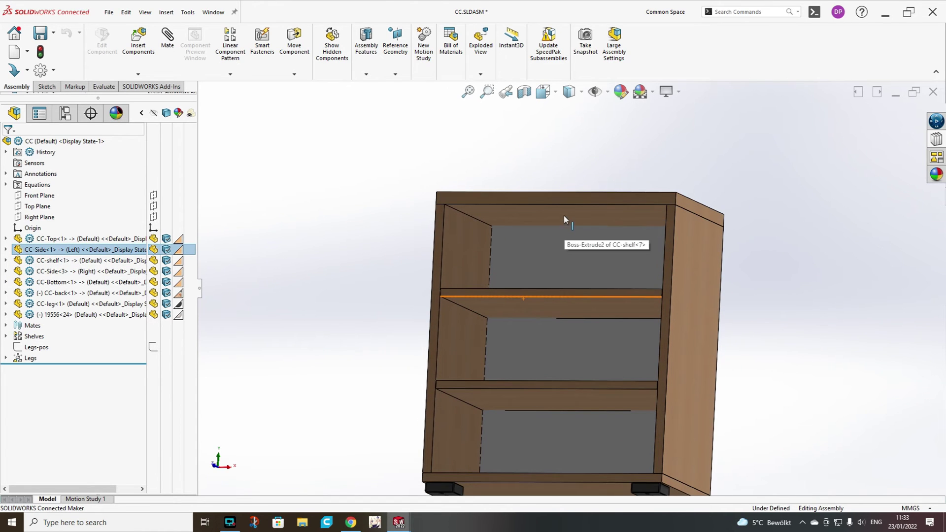
Edit CC-Top in place and add a Ø6 mm, 12 mm blind dowel hole underneath.
{"action": "left_click", "coordinate": [564, 217]}
{"action": "left_click", "coordinate": [633, 158]}
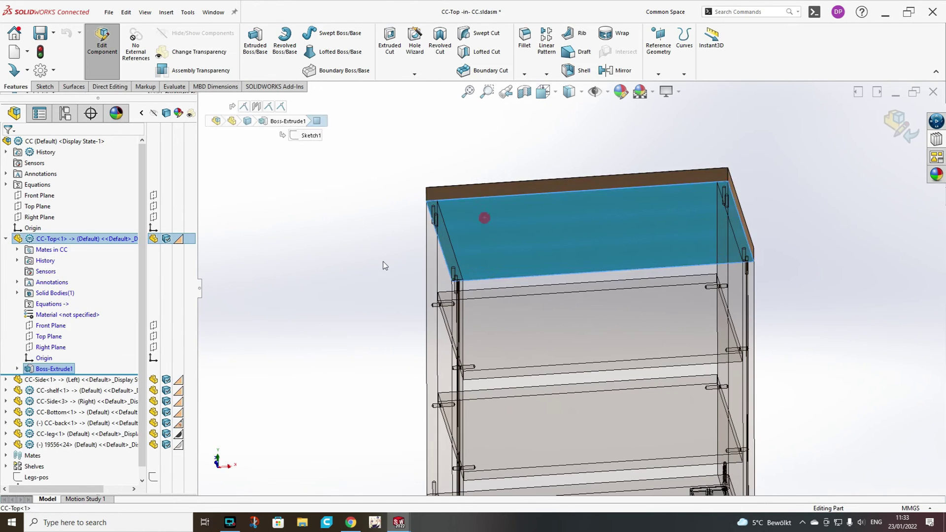
{"action": "left_click", "coordinate": [415, 38]}
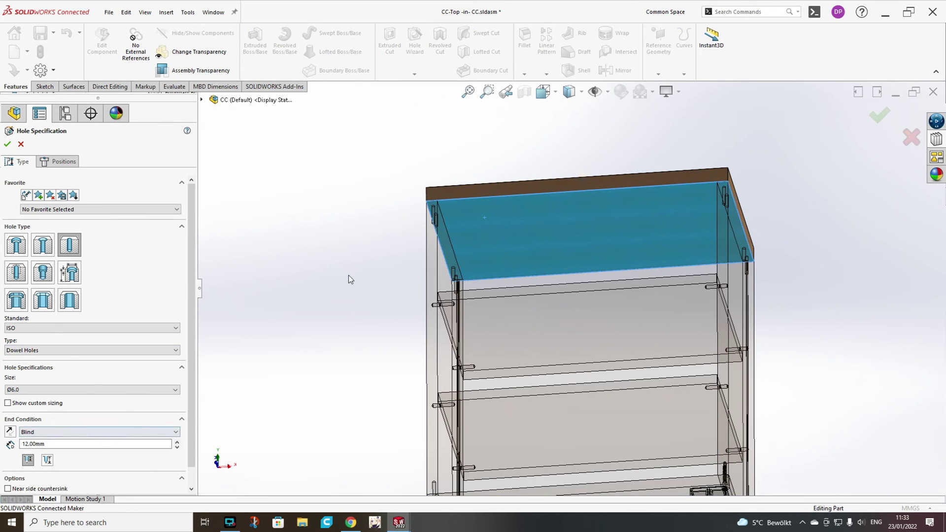
{"action": "mouse_move", "coordinate": [399, 277]}
{"action": "middle_mouse_down"}
{"action": "mouse_move", "coordinate": [345, 296]}
{"action": "mouse_move", "coordinate": [444, 286]}
{"action": "mouse_move", "coordinate": [512, 261]}
{"action": "mouse_move", "coordinate": [635, 327]}
{"action": "middle_mouse_up"}
{"action": "left_click", "coordinate": [58, 161]}
{"action": "scroll", "coordinate": [365, 318], "scroll_direction": "up", "scroll_amount": 3}
{"action": "scroll", "coordinate": [628, 366], "scroll_direction": "down", "scroll_amount": 5}
{"action": "scroll", "coordinate": [601, 242], "scroll_direction": "up", "scroll_amount": 6}
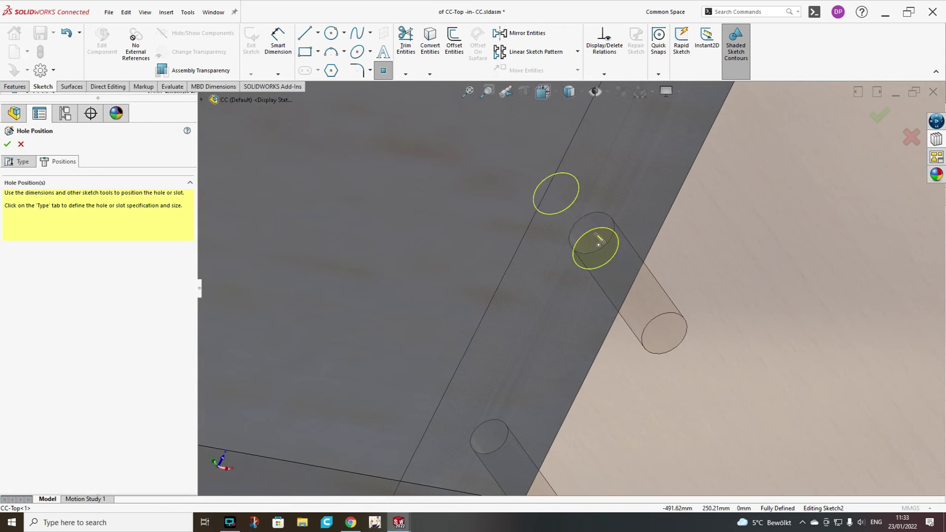
{"action": "scroll", "coordinate": [591, 233], "scroll_direction": "down", "scroll_amount": 5}
{"action": "left_click", "coordinate": [877, 111]}
{"action": "scroll", "coordinate": [538, 247], "scroll_direction": "up", "scroll_amount": 5}
Add countersunk M6 flat head screw holes to the top face using the favourite preset.
{"action": "left_click", "coordinate": [530, 264]}
{"action": "left_click", "coordinate": [413, 39]}
{"action": "left_click", "coordinate": [99, 207]}
{"action": "left_click", "coordinate": [74, 220]}
{"action": "left_click", "coordinate": [59, 161]}
{"action": "scroll", "coordinate": [591, 305], "scroll_direction": "down", "scroll_amount": 3}
{"action": "scroll", "coordinate": [602, 190], "scroll_direction": "up", "scroll_amount": 8}
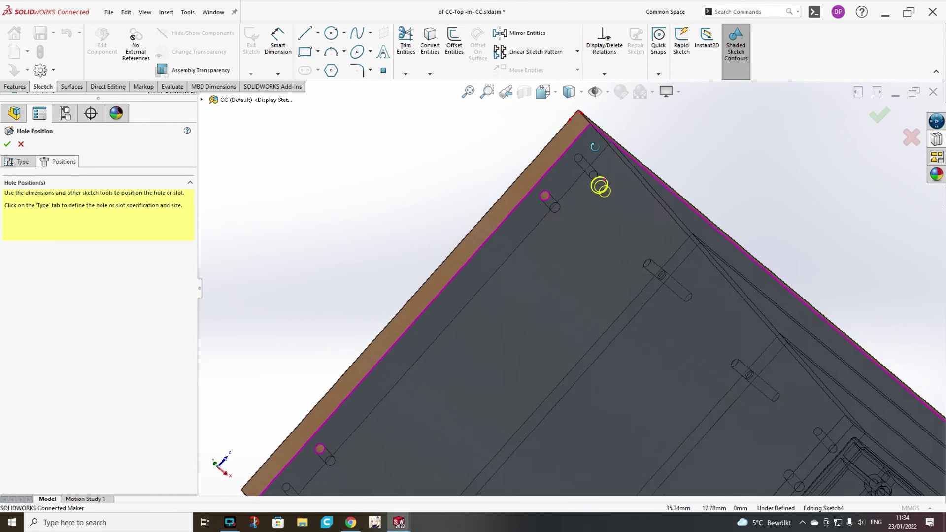
{"action": "scroll", "coordinate": [556, 169], "scroll_direction": "down", "scroll_amount": 3}
{"action": "left_click", "coordinate": [543, 175]}
{"action": "scroll", "coordinate": [532, 197], "scroll_direction": "down", "scroll_amount": 4}
{"action": "scroll", "coordinate": [484, 386], "scroll_direction": "up", "scroll_amount": 6}
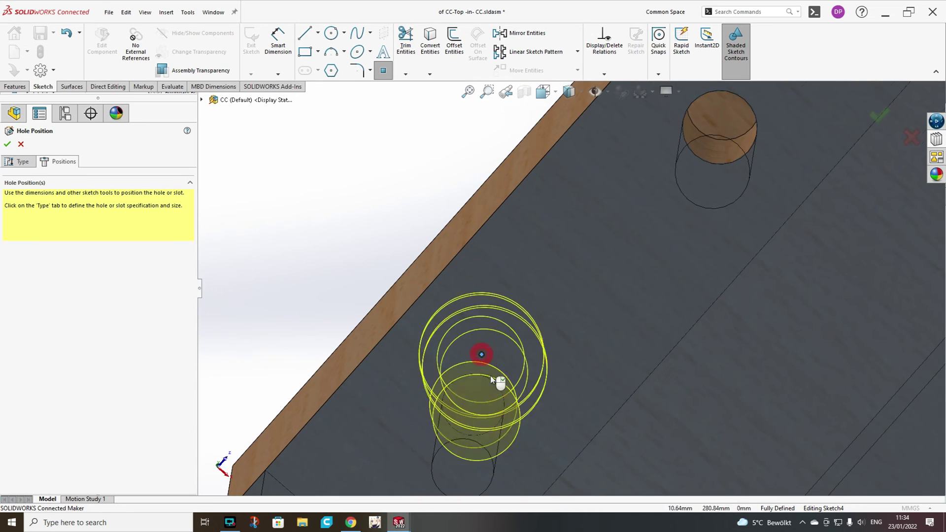
{"action": "scroll", "coordinate": [481, 379], "scroll_direction": "down", "scroll_amount": 4}
{"action": "middle_click_drag", "start_coordinate": [500, 379], "coordinate": [655, 344]}
{"action": "scroll", "coordinate": [656, 343], "scroll_direction": "down", "scroll_amount": 4}
{"action": "scroll", "coordinate": [565, 316], "scroll_direction": "up", "scroll_amount": 4}
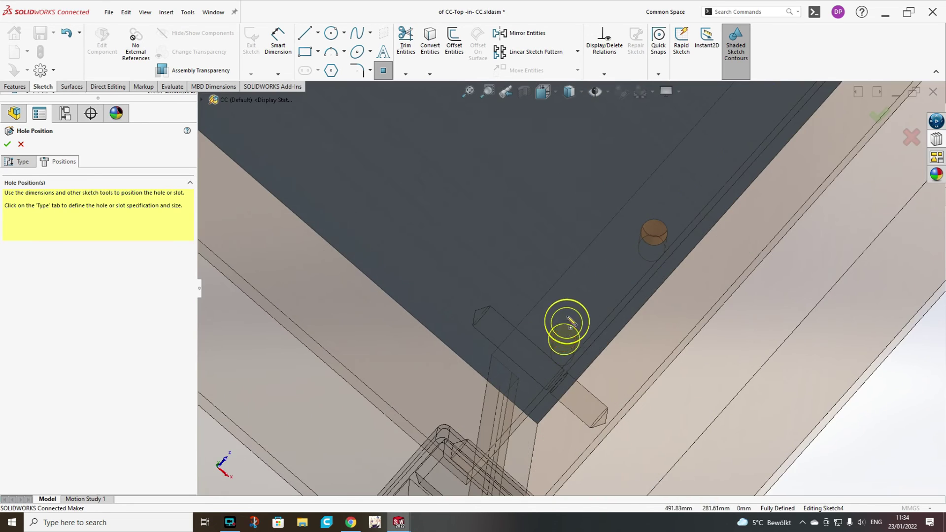
{"action": "scroll", "coordinate": [570, 295], "scroll_direction": "down", "scroll_amount": 3}
{"action": "left_click", "coordinate": [879, 115]}
Return to the assembly and select CC-Bottom and both side panels.
{"action": "middle_click_drag", "start_coordinate": [797, 191], "coordinate": [877, 138]}
{"action": "left_click", "coordinate": [896, 123]}
{"action": "middle_click_drag", "start_coordinate": [493, 296], "coordinate": [468, 389]}
{"action": "left_click", "coordinate": [468, 389]}
{"action": "left_click", "coordinate": [374, 320], "text": "ctrl"}
{"action": "left_click", "coordinate": [574, 350], "text": "ctrl"}
Isolate the sides and bottom, and edit the CC-Bottom panel in place.
{"action": "right_click", "coordinate": [574, 350]}
{"action": "left_click", "coordinate": [493, 434]}
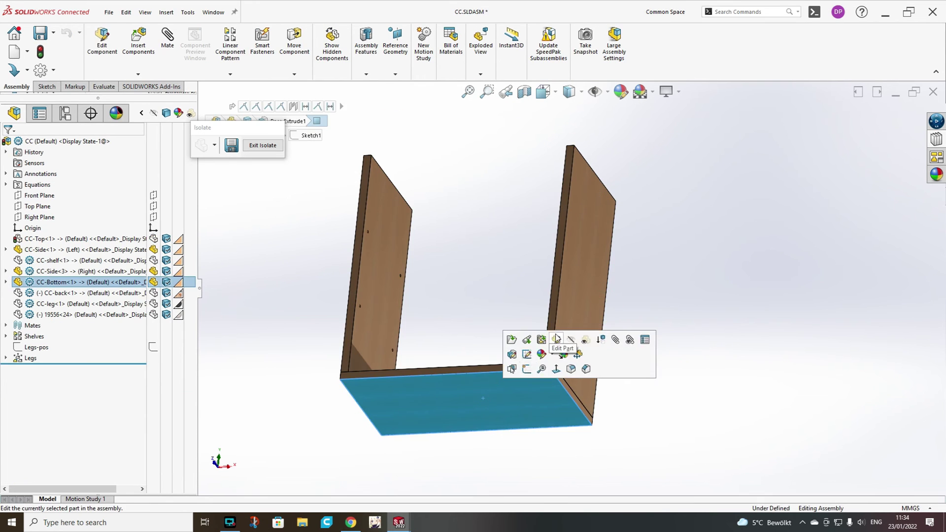
{"action": "left_click", "coordinate": [517, 340]}
{"action": "left_click", "coordinate": [15, 87]}
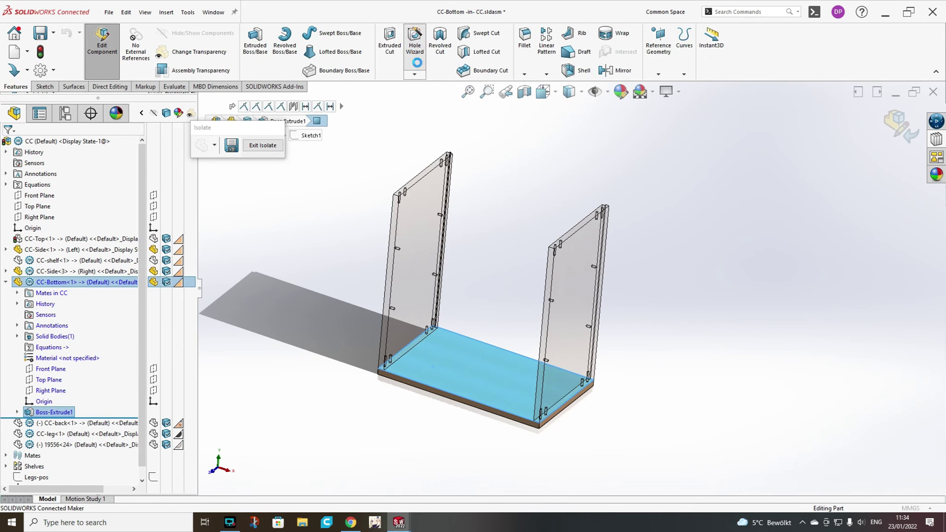
Add holes to the bottom panel with the Ø6.0mm Dowel Hole favourite preset.
{"action": "left_click", "coordinate": [69, 245]}
{"action": "left_click", "coordinate": [426, 246]}
{"action": "left_click", "coordinate": [98, 209]}
{"action": "left_click", "coordinate": [49, 225]}
{"action": "scroll", "coordinate": [287, 436], "scroll_direction": "up", "scroll_amount": 3}
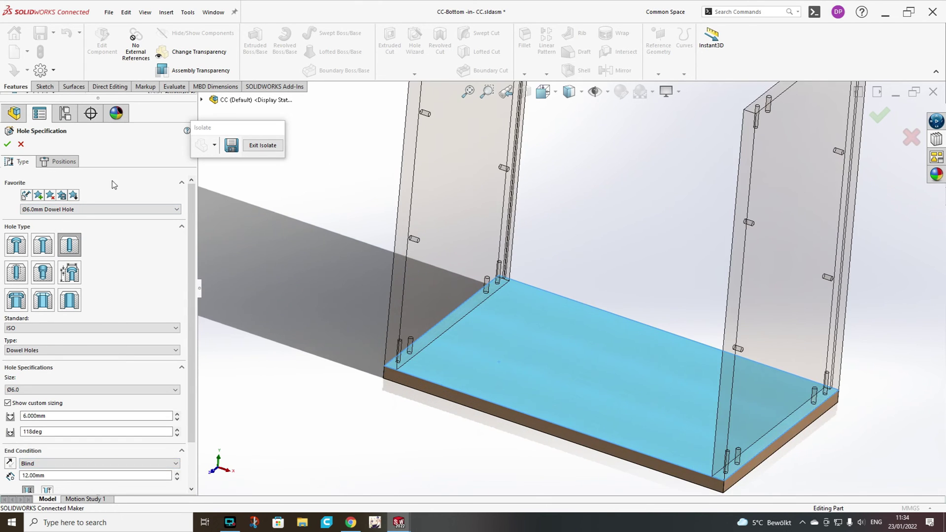
{"action": "left_click", "coordinate": [58, 161]}
{"action": "left_click", "coordinate": [480, 333]}
{"action": "scroll", "coordinate": [714, 148], "scroll_direction": "down", "scroll_amount": 5}
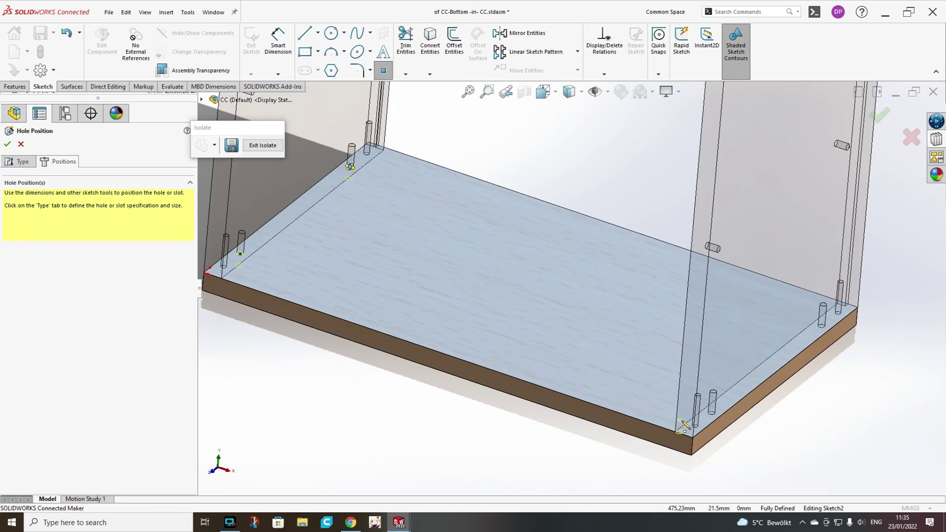
{"action": "scroll", "coordinate": [640, 344], "scroll_direction": "up", "scroll_amount": 6}
{"action": "left_click", "coordinate": [878, 116]}
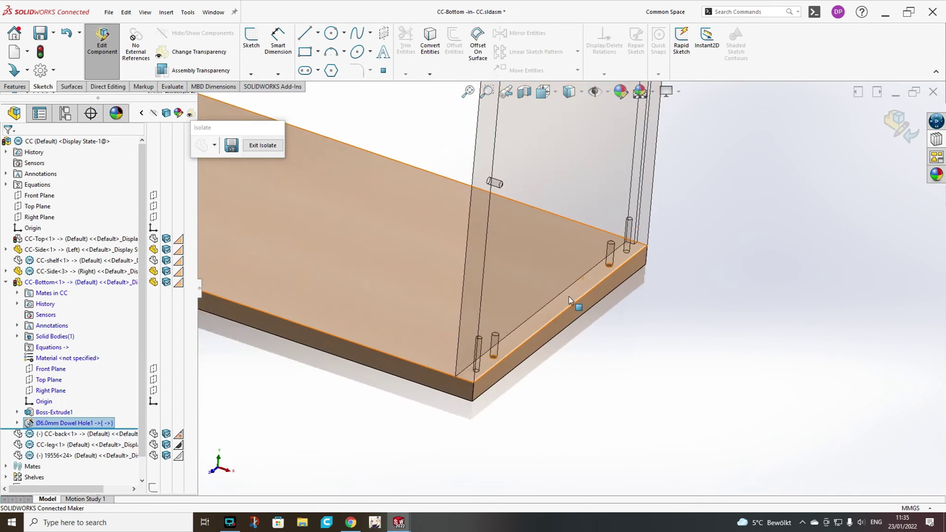
Add countersunk screw holes with the CSK for M6 Countersunk Flat Head Screw preset.
{"action": "left_click", "coordinate": [415, 42]}
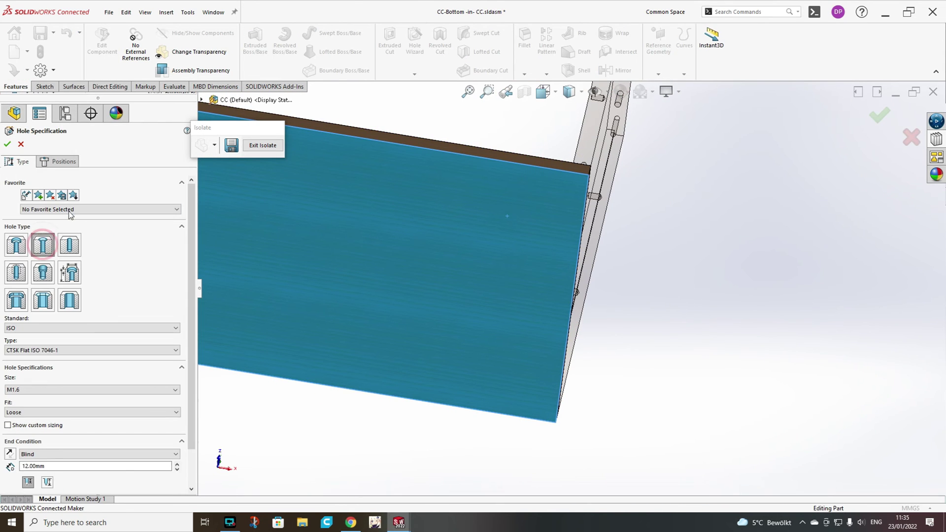
{"action": "left_click", "coordinate": [101, 209]}
{"action": "left_click", "coordinate": [73, 217]}
{"action": "scroll", "coordinate": [266, 195], "scroll_direction": "up", "scroll_amount": 3}
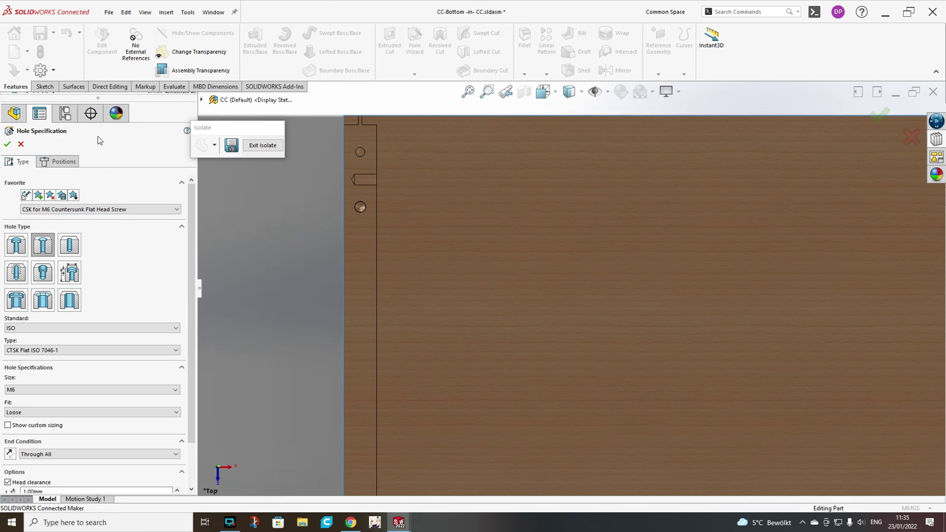
{"action": "left_click", "coordinate": [58, 161]}
{"action": "scroll", "coordinate": [565, 290], "scroll_direction": "down", "scroll_amount": 4}
{"action": "scroll", "coordinate": [546, 276], "scroll_direction": "up", "scroll_amount": 4}
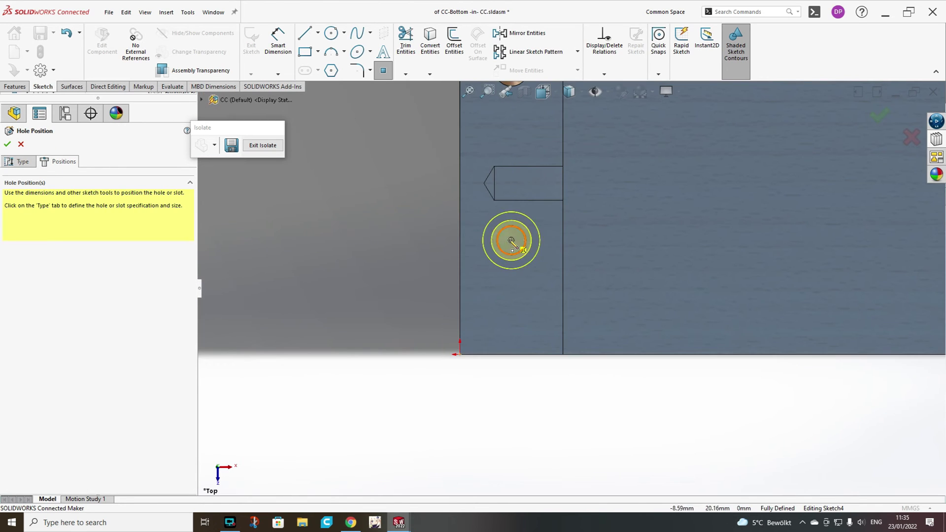
{"action": "scroll", "coordinate": [617, 281], "scroll_direction": "down", "scroll_amount": 3}
{"action": "scroll", "coordinate": [544, 321], "scroll_direction": "up", "scroll_amount": 4}
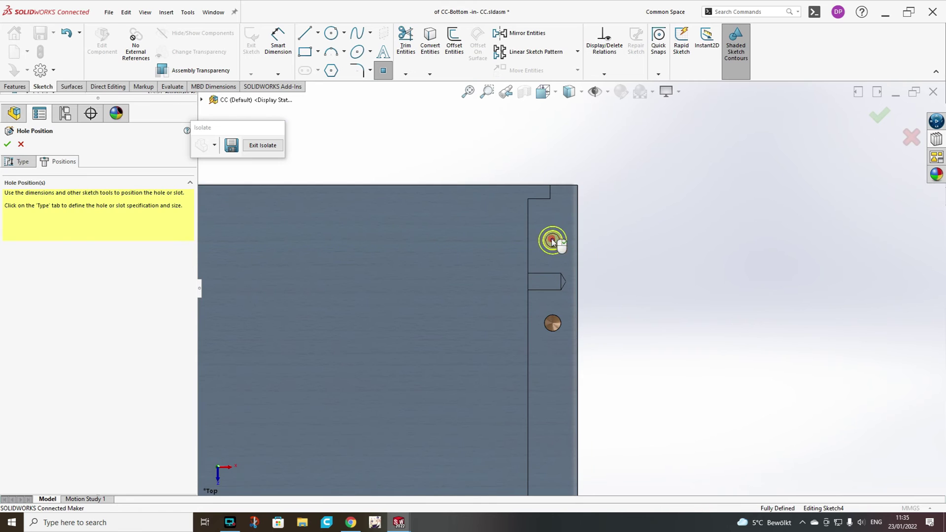
{"action": "left_click", "coordinate": [880, 114]}
Return to the assembly and show the cabinet in standard isometric view.
{"action": "left_click", "coordinate": [880, 115]}
{"action": "middle_click_drag", "start_coordinate": [690, 207], "coordinate": [264, 150]}
{"action": "key", "text": "ctrl+7"}
Save the cabinet assembly and all modified parts, rebuilding first.
{"action": "left_click", "coordinate": [53, 33]}
{"action": "left_click", "coordinate": [52, 59]}
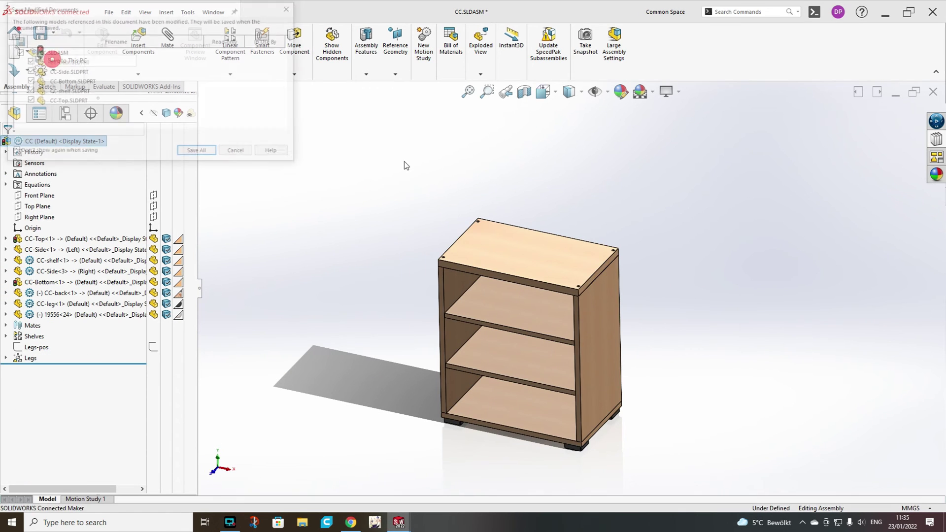
{"action": "left_click", "coordinate": [198, 152]}
{"action": "left_click", "coordinate": [415, 235]}
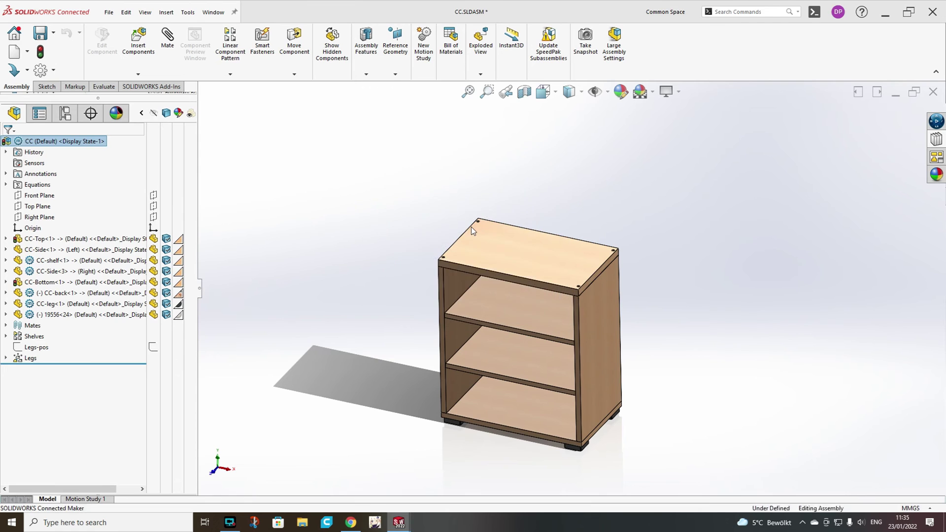
Open the 19556 screw part and add a mate reference on its conical head face.
{"action": "left_click", "coordinate": [78, 321]}
{"action": "left_click", "coordinate": [85, 286]}
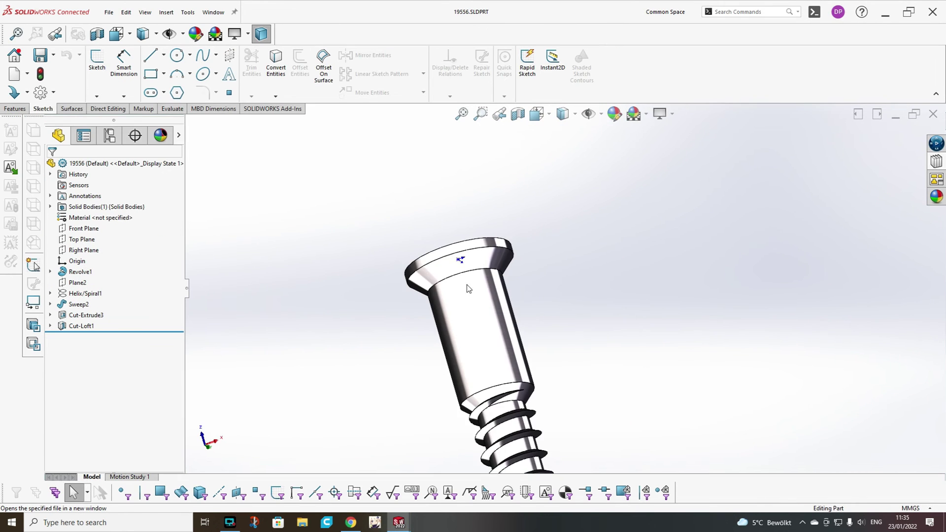
{"action": "key", "text": "f"}
{"action": "scroll", "coordinate": [538, 327], "scroll_direction": "down", "scroll_amount": 3}
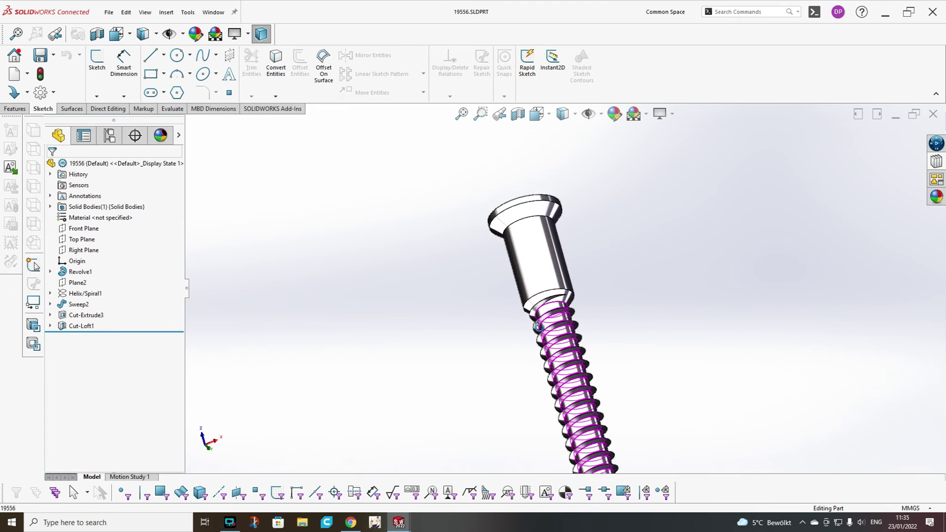
{"action": "scroll", "coordinate": [581, 257], "scroll_direction": "down", "scroll_amount": 3}
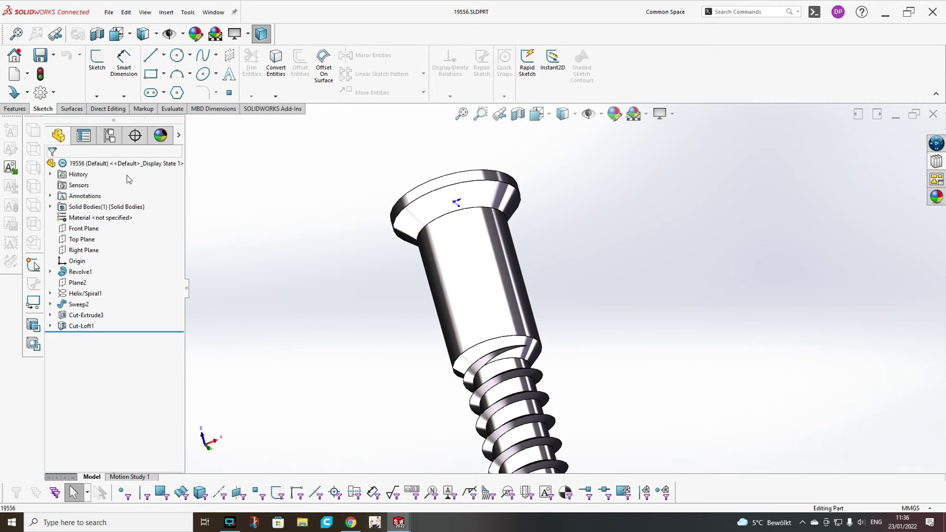
{"action": "left_click", "coordinate": [24, 111]}
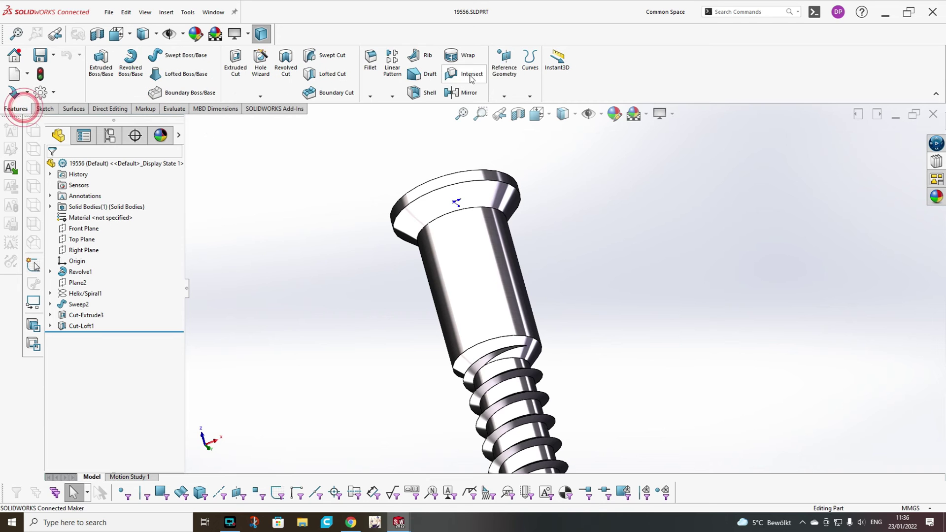
{"action": "left_click", "coordinate": [504, 97]}
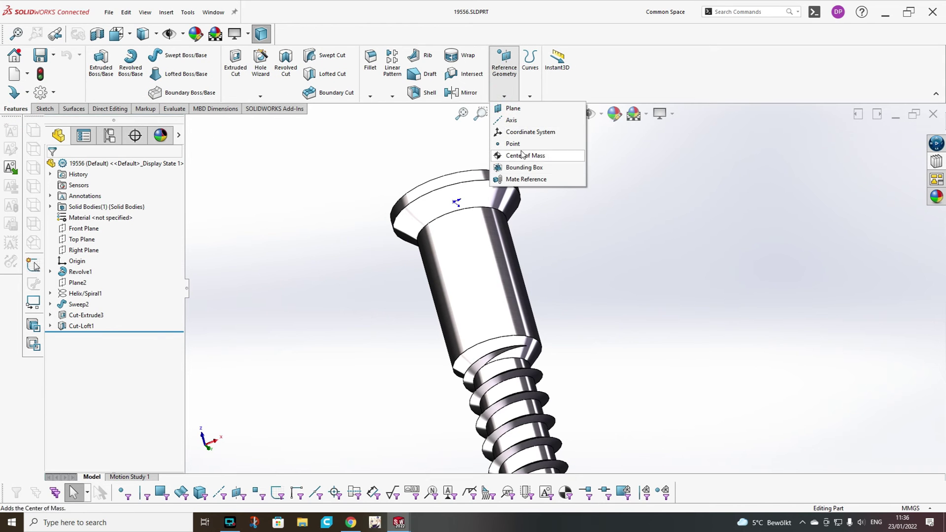
{"action": "left_click", "coordinate": [515, 180]}
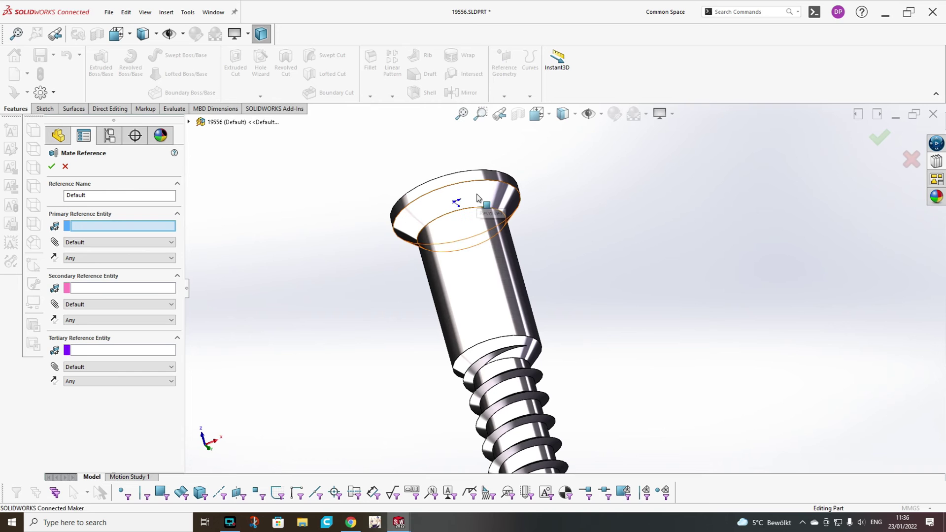
{"action": "left_click", "coordinate": [476, 197]}
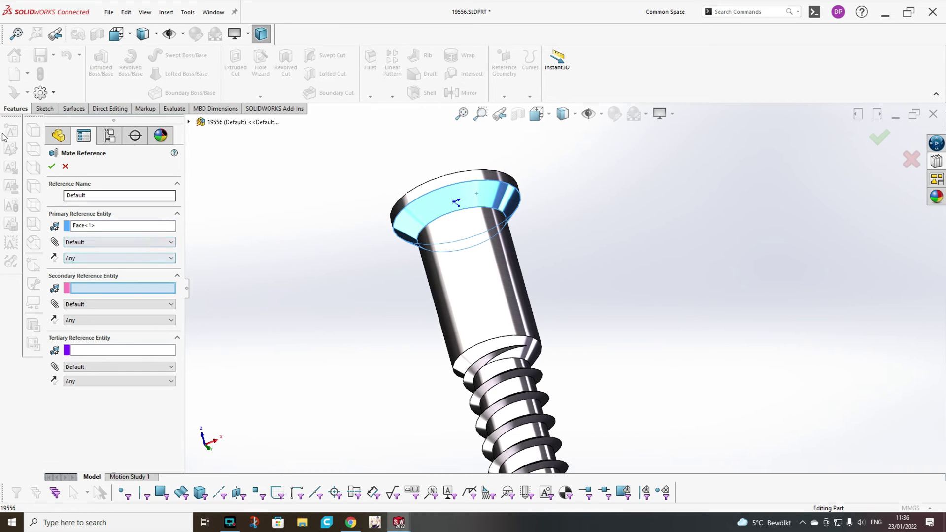
{"action": "left_click", "coordinate": [50, 167]}
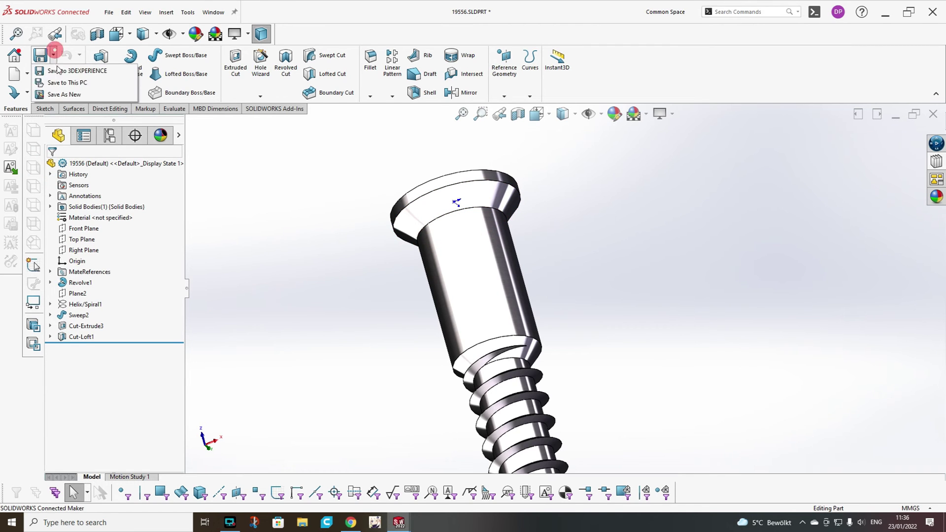
Save the screw part, switch back to CC.SLDASM and select 19556<24>.
{"action": "left_click", "coordinate": [61, 83]}
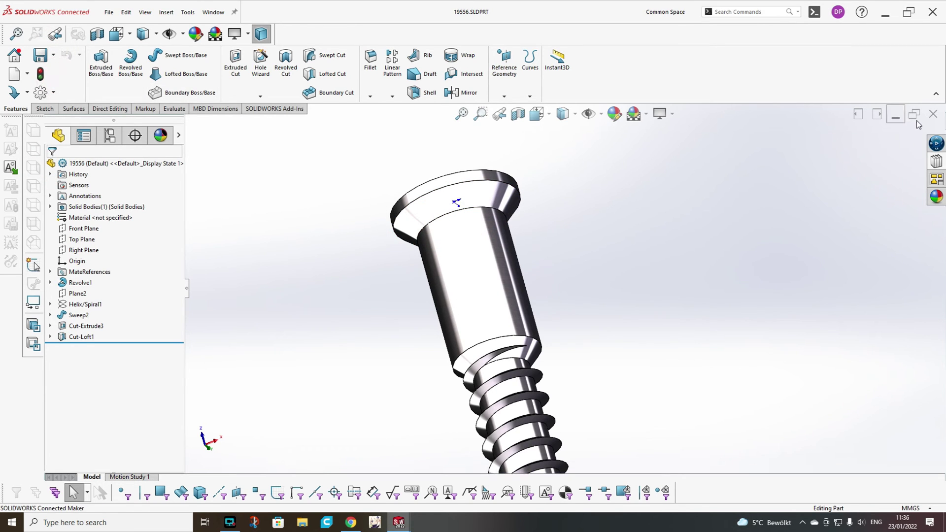
{"action": "left_click", "coordinate": [213, 11]}
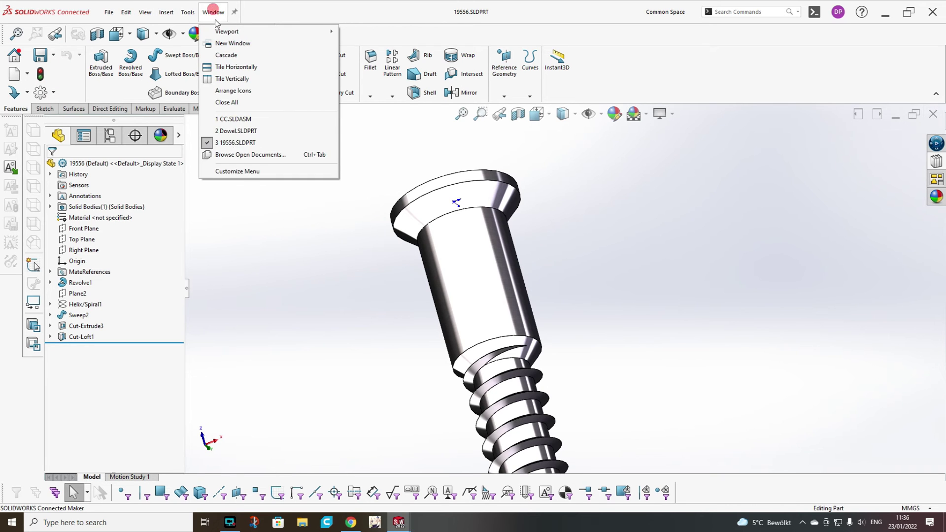
{"action": "left_click", "coordinate": [234, 120]}
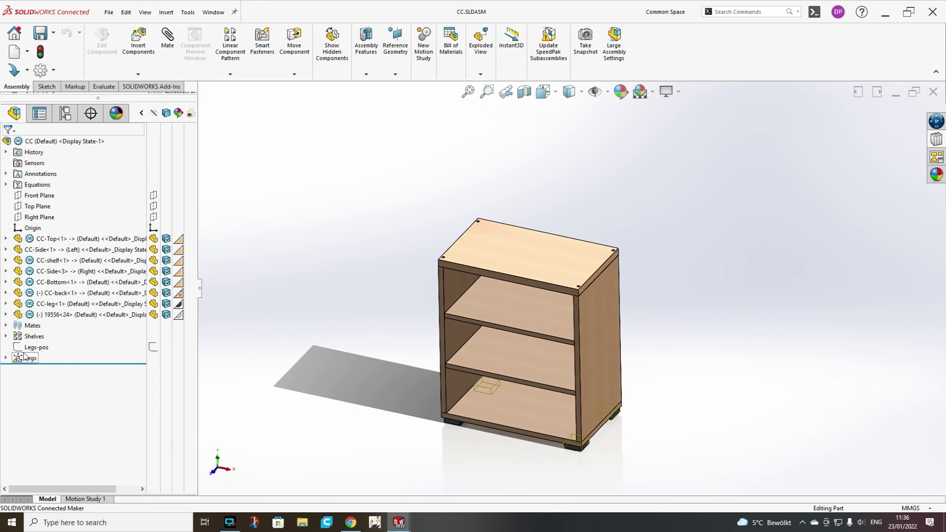
{"action": "left_click", "coordinate": [42, 315]}
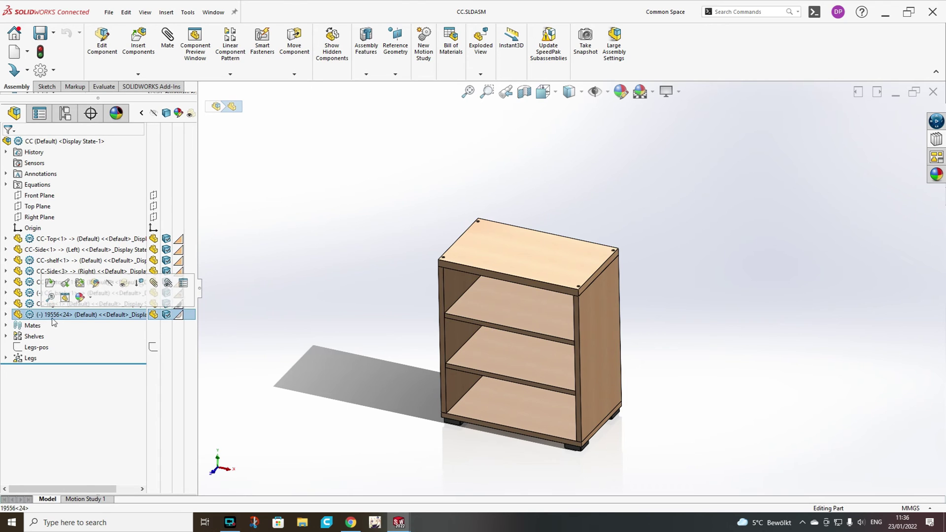
Delete the old screw 19556<24> and insert a 19556 screw into the top corner hole.
{"action": "key", "text": "Delete"}
{"action": "key", "text": "Return"}
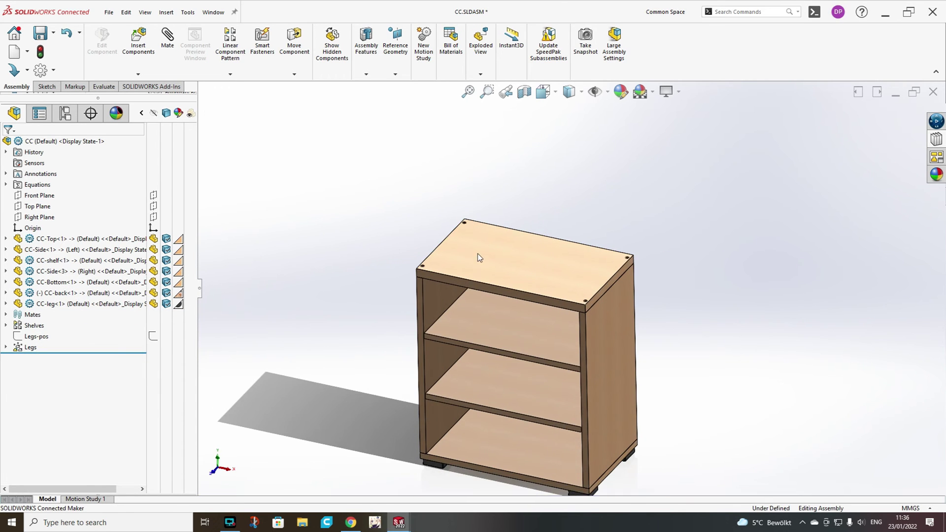
{"action": "scroll", "coordinate": [448, 277], "scroll_direction": "down", "scroll_amount": 5}
{"action": "scroll", "coordinate": [773, 137], "scroll_direction": "down", "scroll_amount": 4}
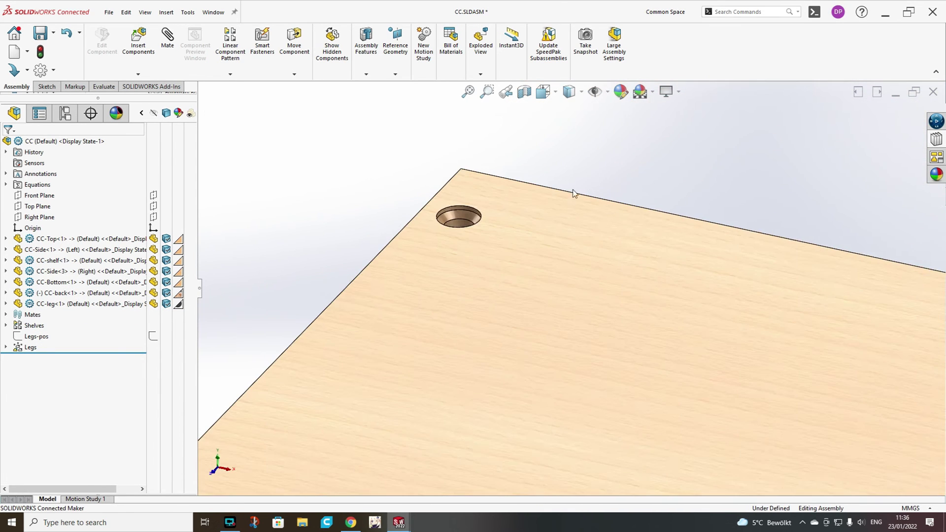
{"action": "left_click", "coordinate": [139, 42]}
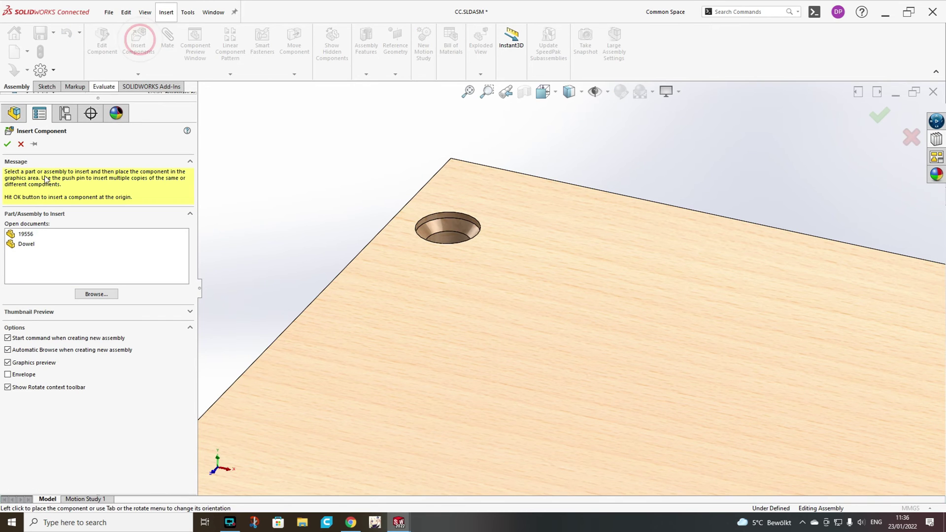
{"action": "left_click", "coordinate": [25, 234]}
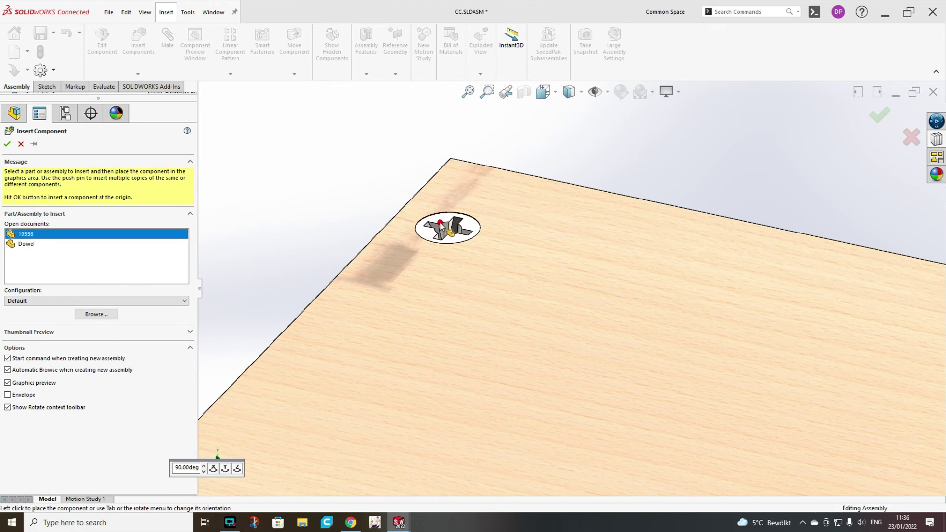
{"action": "left_click", "coordinate": [468, 234]}
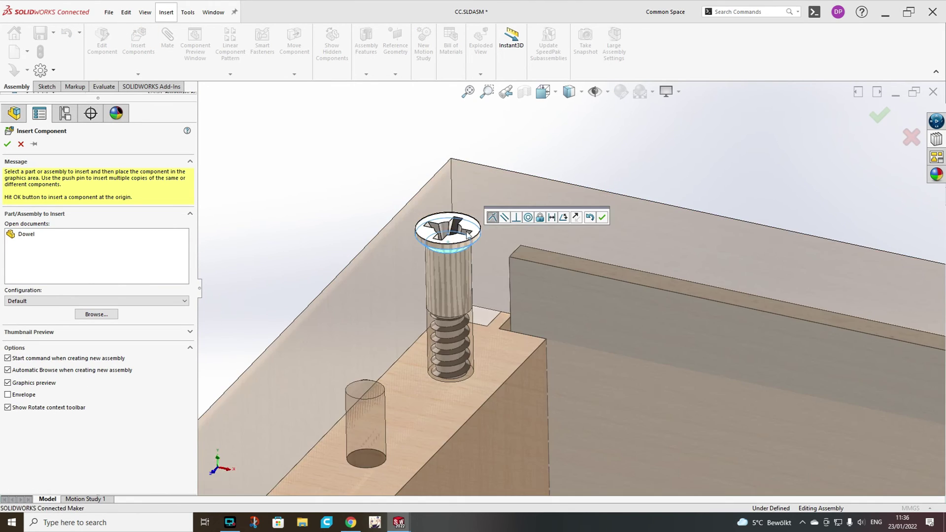
{"action": "left_click", "coordinate": [603, 217]}
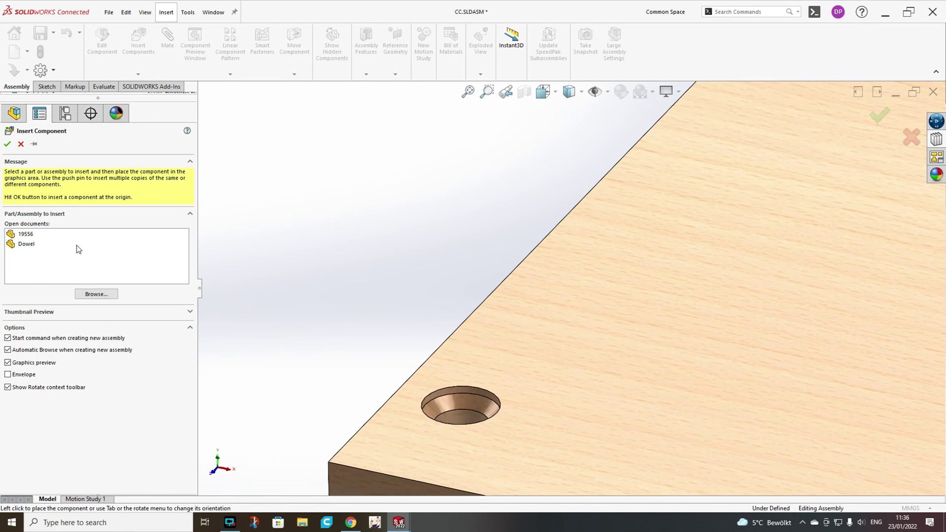
Insert more 19556 screws, isolating CC-Bottom to fill the bottom board's holes.
{"action": "left_click", "coordinate": [25, 234]}
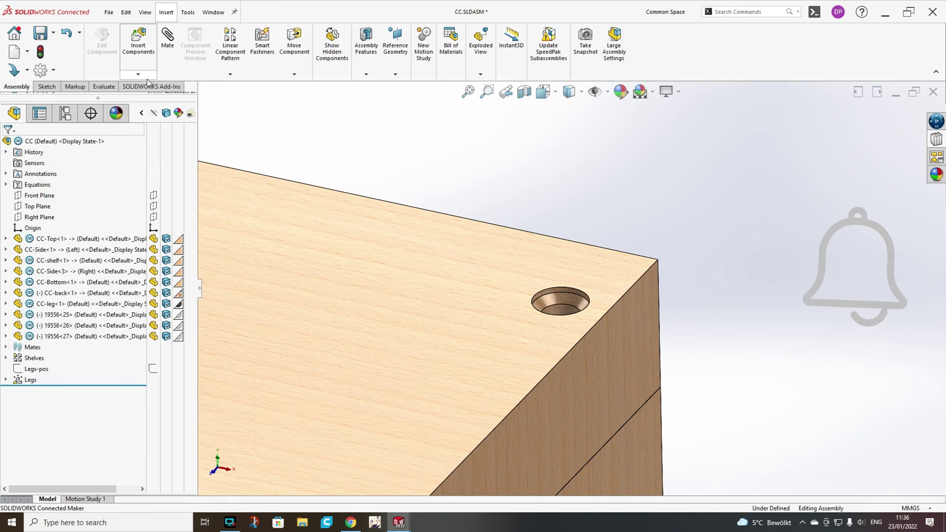
{"action": "left_click", "coordinate": [138, 73]}
{"action": "left_click", "coordinate": [140, 87]}
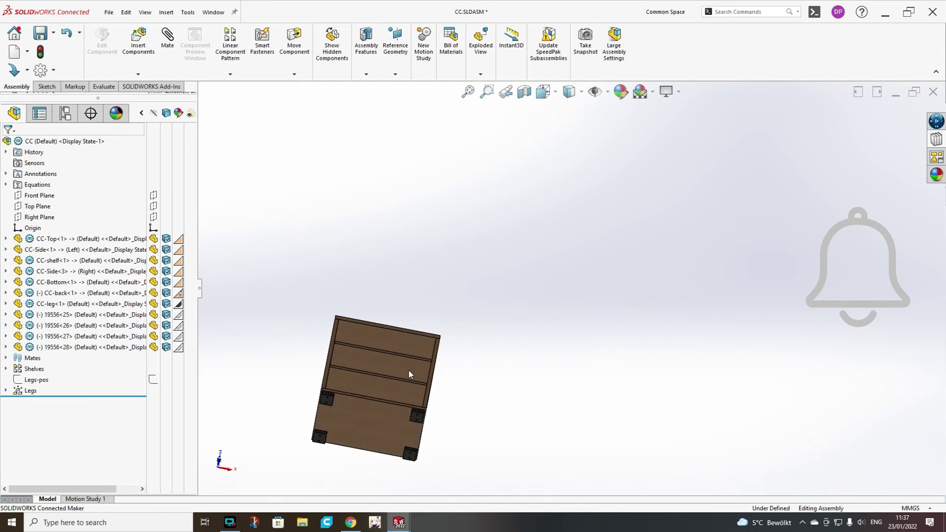
{"action": "right_click", "coordinate": [353, 418]}
{"action": "left_click", "coordinate": [378, 272]}
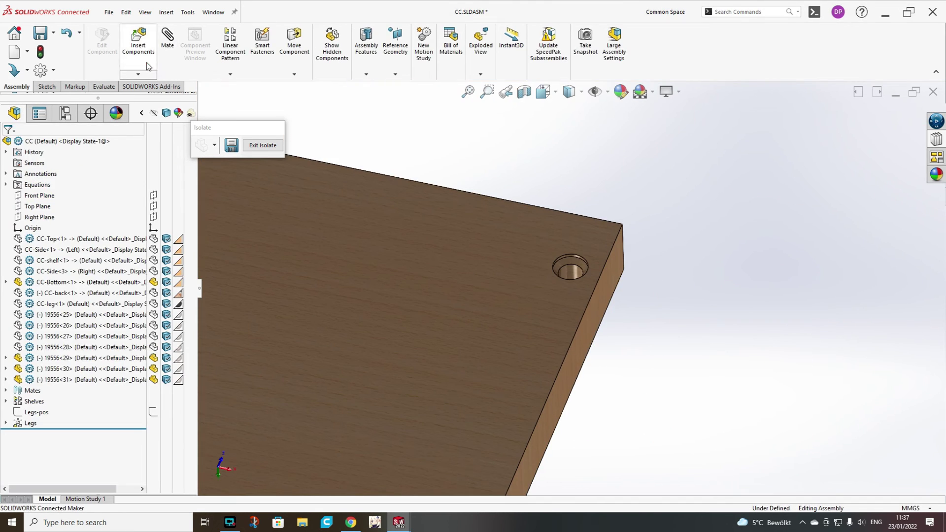
{"action": "left_click", "coordinate": [146, 65]}
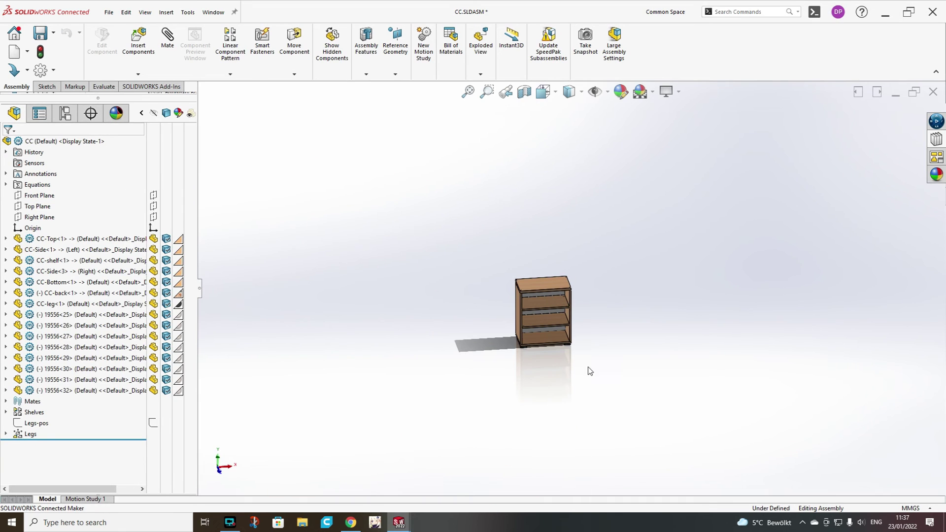
Group screws 19556<25> to <32> into a new folder named Screws.
{"action": "left_click", "coordinate": [64, 314]}
{"action": "left_click", "coordinate": [65, 390], "text": "shift"}
{"action": "right_click", "coordinate": [65, 390]}
{"action": "left_click", "coordinate": [123, 480]}
{"action": "type", "text": "Screws"}
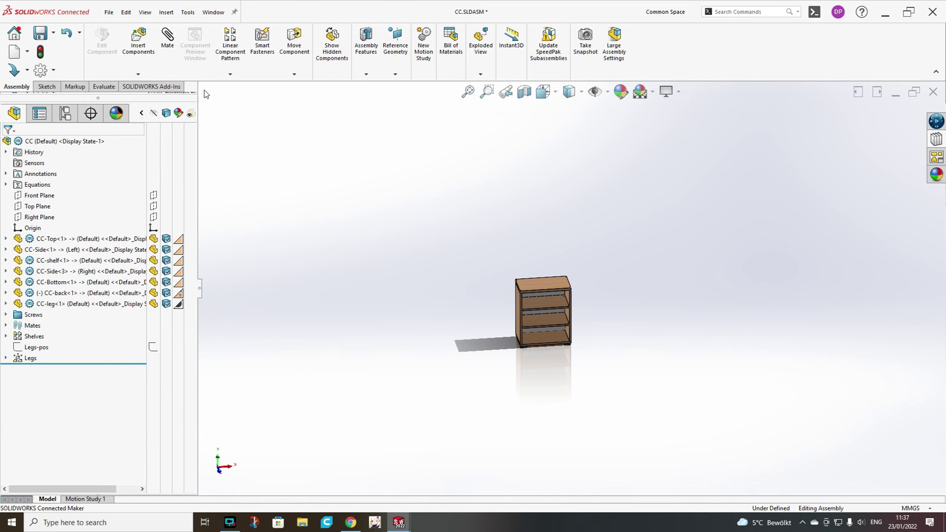
{"action": "left_click", "coordinate": [214, 14]}
Switch to the Dowel.SLDPRT window and zoom in on the dowel.
{"action": "left_click", "coordinate": [235, 132]}
{"action": "scroll", "coordinate": [519, 295], "scroll_direction": "down", "scroll_amount": 5}
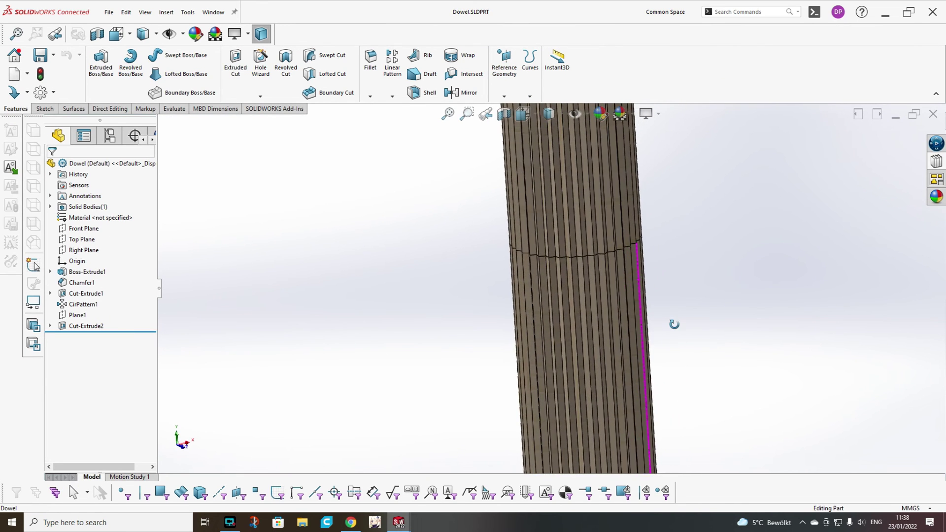
{"action": "scroll", "coordinate": [650, 278], "scroll_direction": "down", "scroll_amount": 2}
{"action": "scroll", "coordinate": [507, 236], "scroll_direction": "down", "scroll_amount": 4}
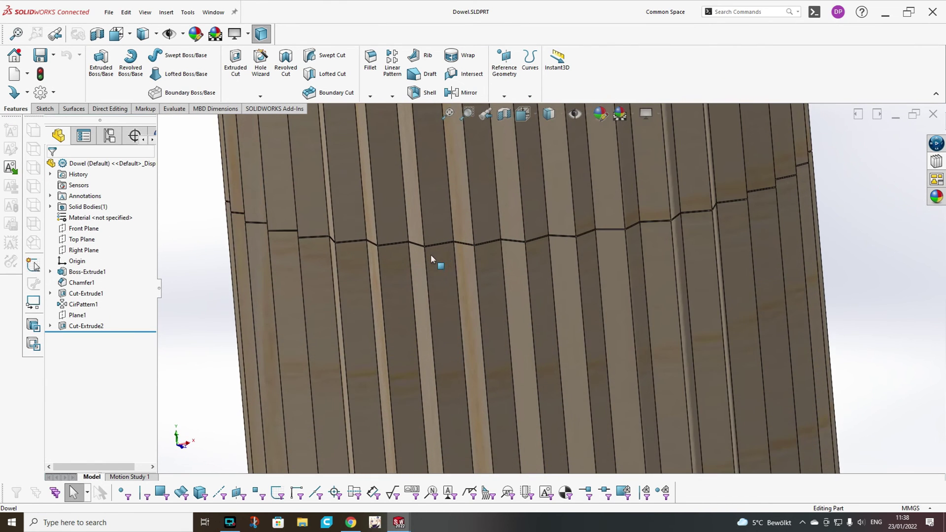
{"action": "scroll", "coordinate": [462, 234], "scroll_direction": "down", "scroll_amount": 4}
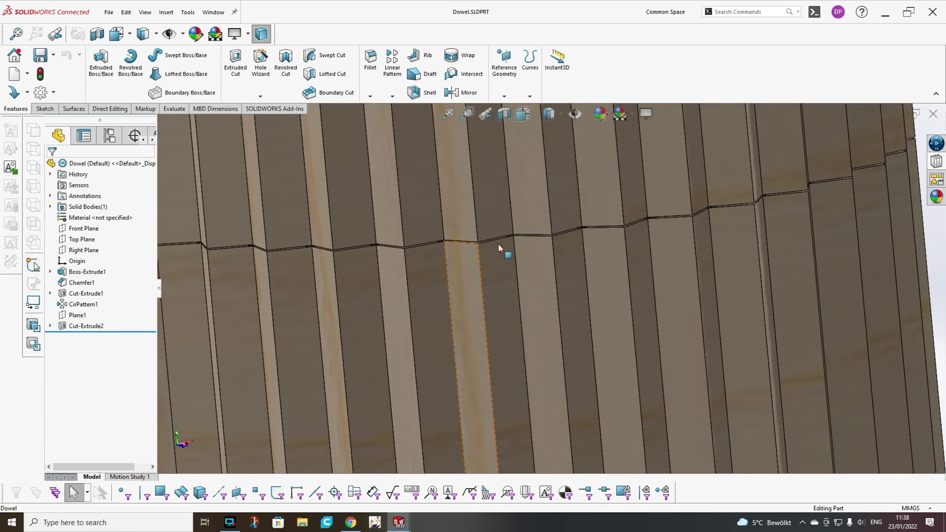
{"action": "scroll", "coordinate": [514, 251], "scroll_direction": "down", "scroll_amount": 3}
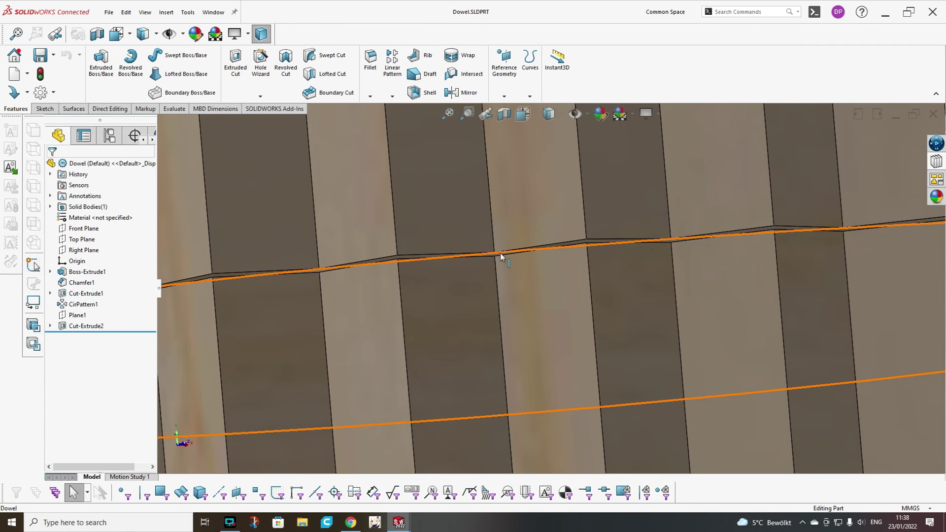
{"action": "scroll", "coordinate": [639, 356], "scroll_direction": "up", "scroll_amount": 10}
{"action": "scroll", "coordinate": [580, 248], "scroll_direction": "down", "scroll_amount": 5}
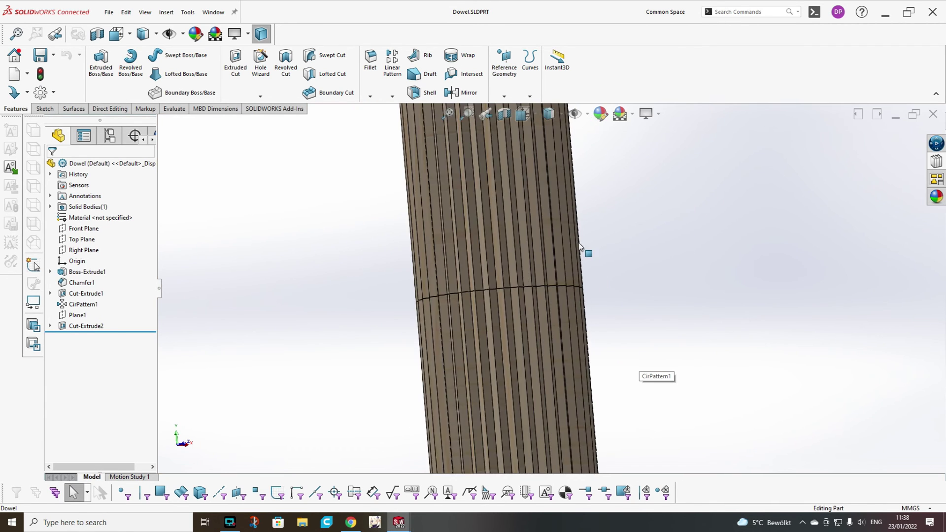
Create a mate reference using a flute edge as the primary reference.
{"action": "left_click", "coordinate": [504, 96]}
{"action": "left_click", "coordinate": [514, 179]}
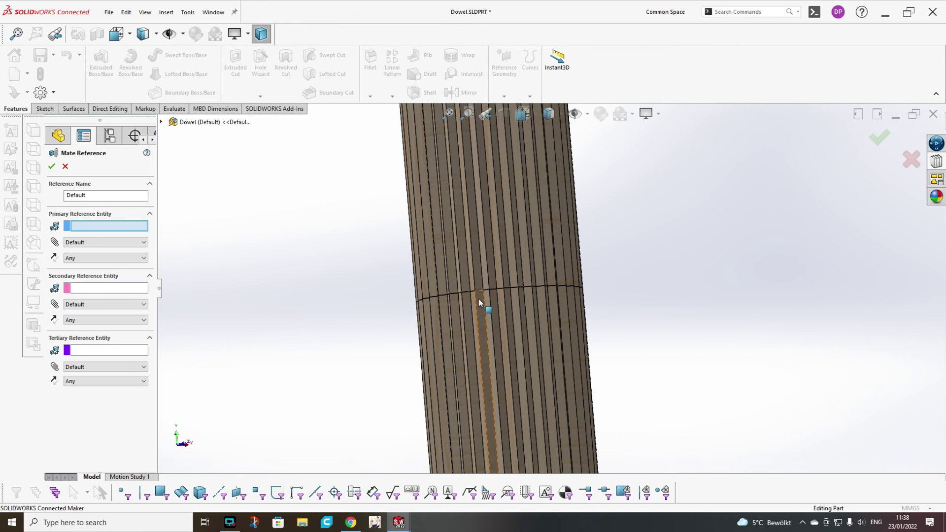
{"action": "scroll", "coordinate": [486, 282], "scroll_direction": "down", "scroll_amount": 5}
{"action": "scroll", "coordinate": [572, 296], "scroll_direction": "down", "scroll_amount": 3}
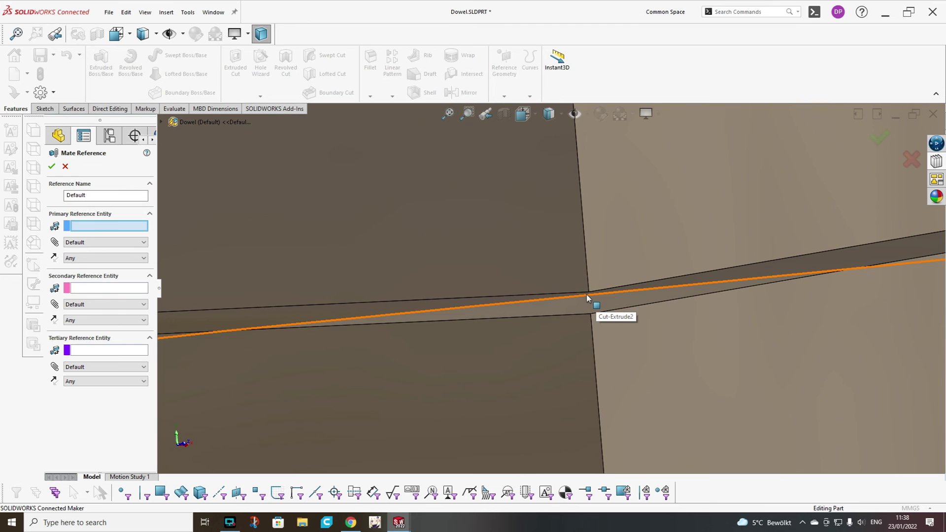
{"action": "left_click", "coordinate": [589, 296]}
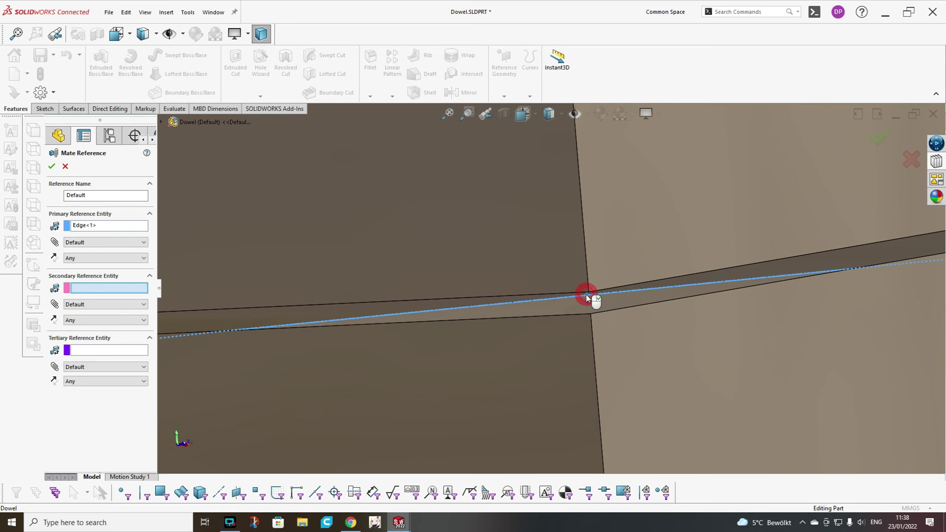
{"action": "left_click", "coordinate": [53, 167]}
Save the Dowel part.
{"action": "scroll", "coordinate": [713, 270], "scroll_direction": "up", "scroll_amount": 5}
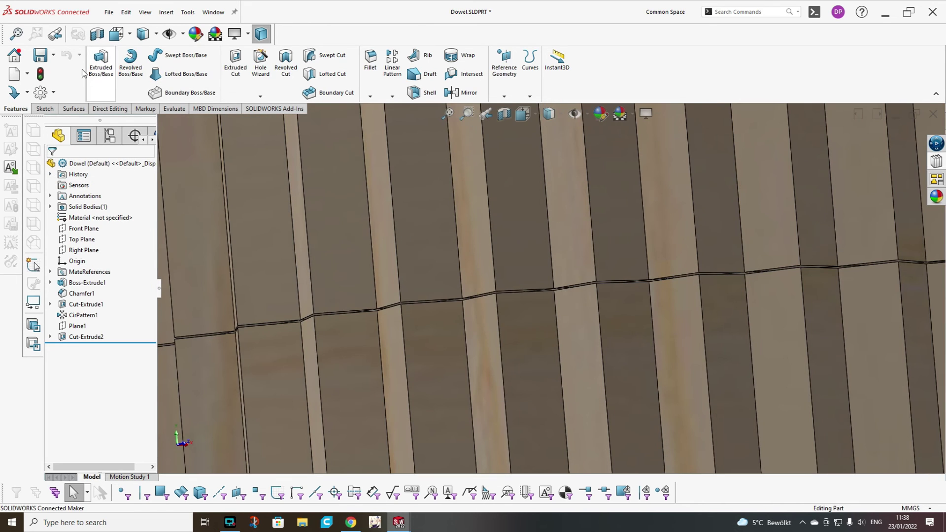
{"action": "left_click", "coordinate": [58, 82]}
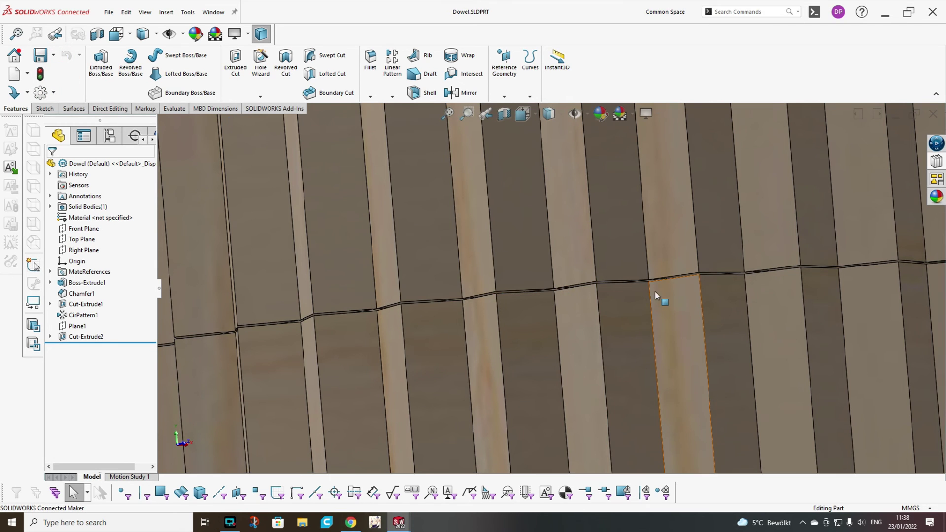
{"action": "scroll", "coordinate": [657, 296], "scroll_direction": "up", "scroll_amount": 2}
{"action": "left_click", "coordinate": [211, 13]}
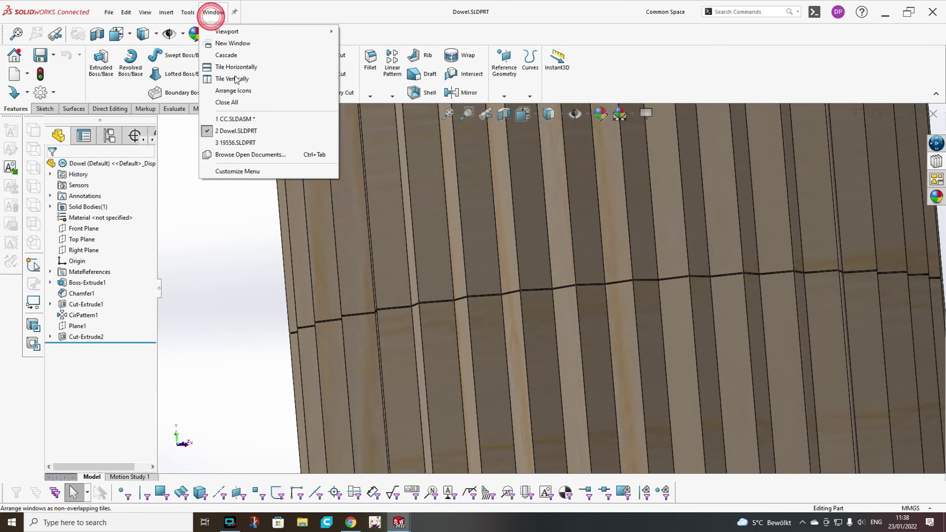
Return to the cabinet assembly and isolate the middle shelf to expose its edge holes.
{"action": "left_click", "coordinate": [242, 119]}
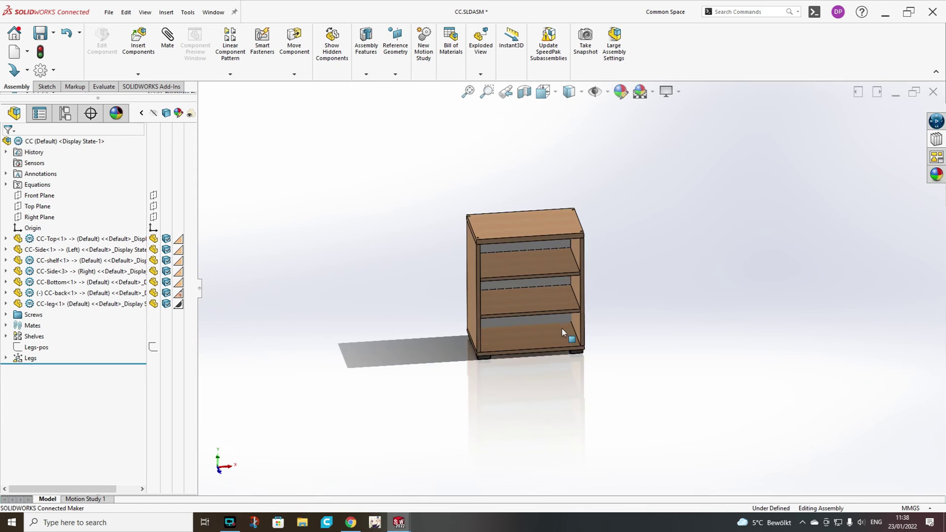
{"action": "scroll", "coordinate": [561, 327], "scroll_direction": "down", "scroll_amount": 4}
{"action": "left_click", "coordinate": [418, 288]}
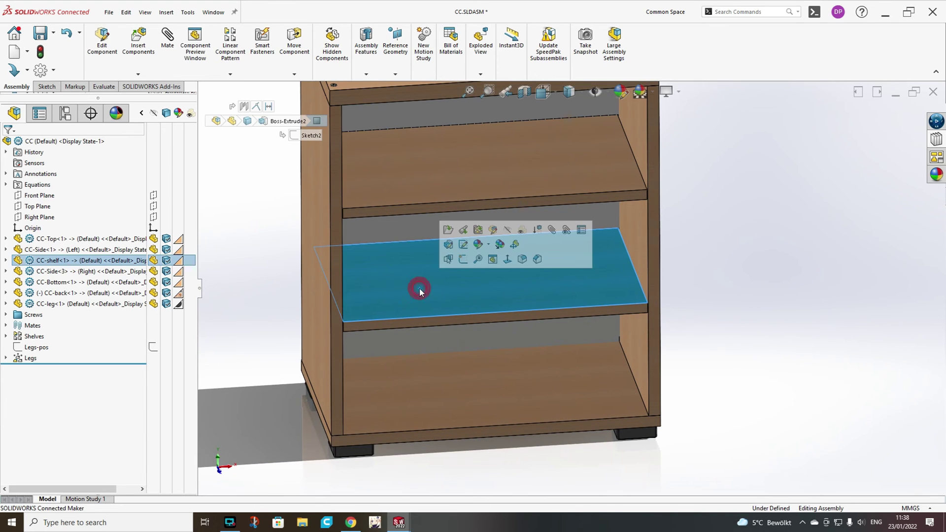
{"action": "right_click", "coordinate": [419, 288]}
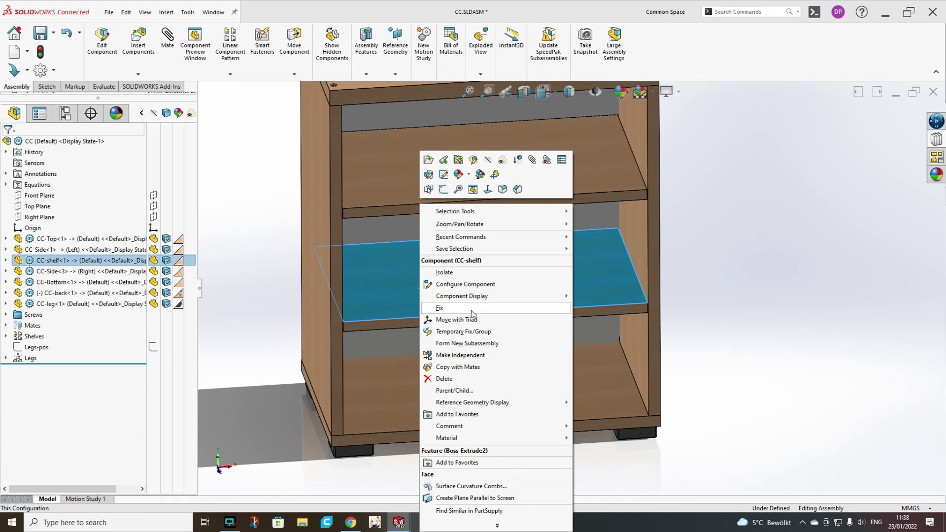
{"action": "left_click", "coordinate": [444, 273]}
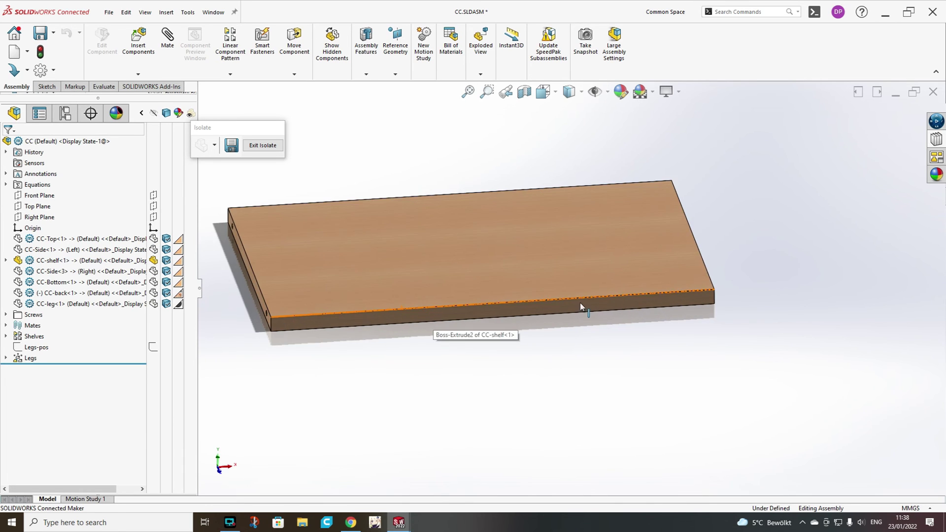
{"action": "middle_click_drag", "start_coordinate": [582, 307], "coordinate": [621, 302]}
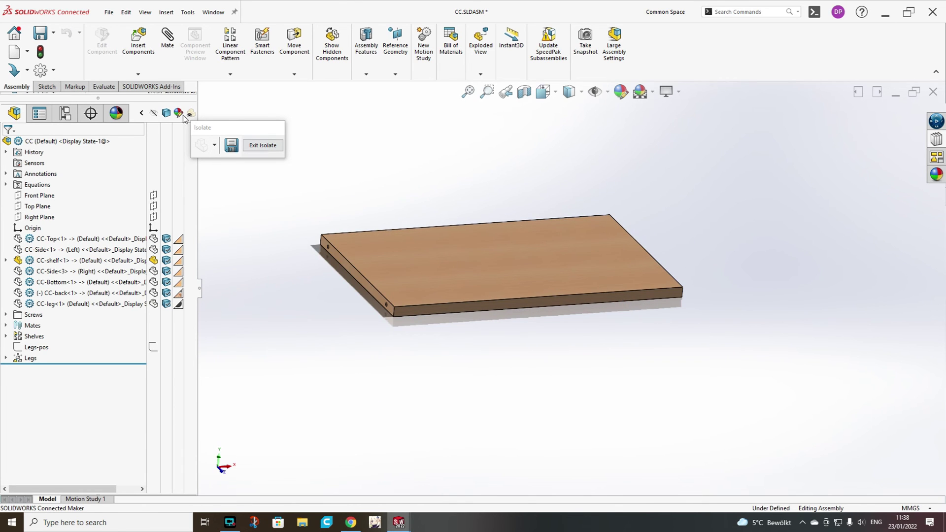
Insert four Dowel components into the shelf board's edge holes.
{"action": "left_click", "coordinate": [137, 39]}
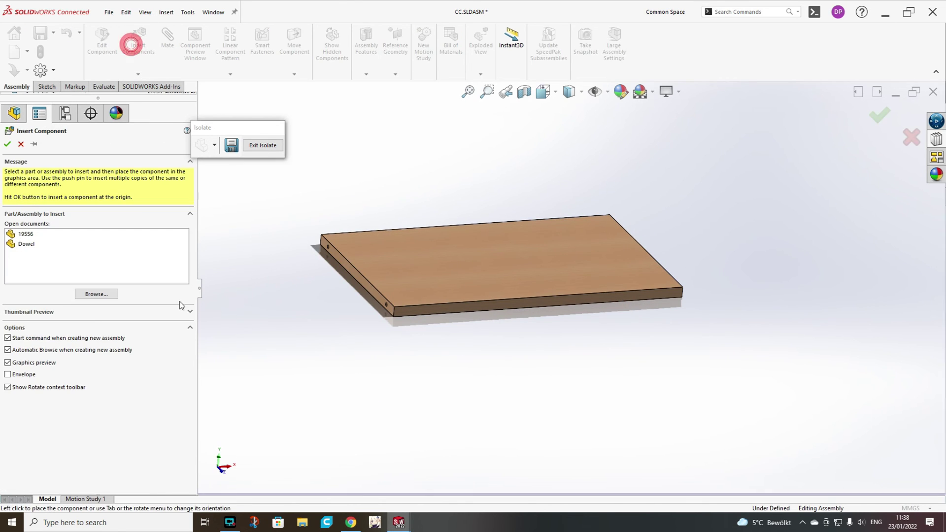
{"action": "left_click", "coordinate": [19, 244]}
{"action": "scroll", "coordinate": [399, 297], "scroll_direction": "down", "scroll_amount": 5}
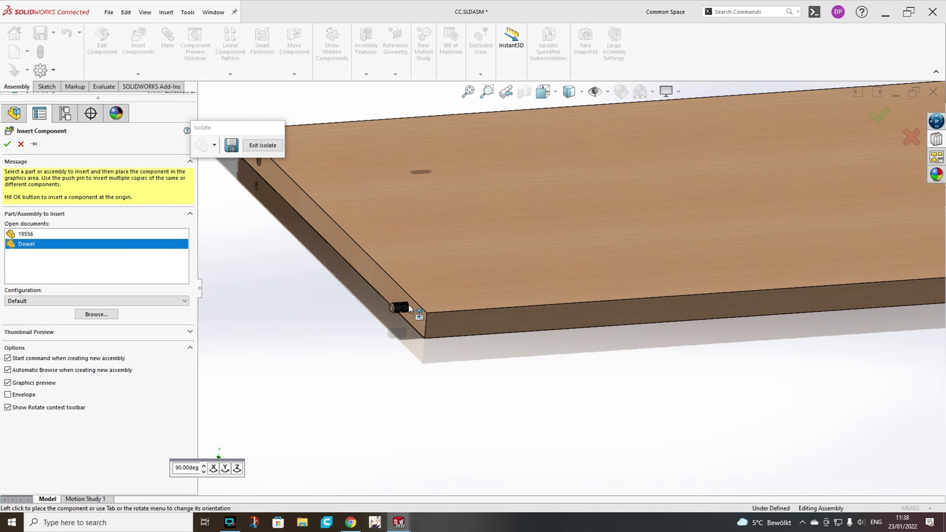
{"action": "left_click", "coordinate": [400, 309]}
{"action": "left_click", "coordinate": [129, 46]}
{"action": "middle_click_drag", "start_coordinate": [690, 246], "coordinate": [794, 212]}
{"action": "left_click", "coordinate": [138, 39]}
{"action": "left_click", "coordinate": [492, 382]}
{"action": "left_click", "coordinate": [138, 40]}
{"action": "left_click", "coordinate": [741, 199]}
Add the new dowels to the Shelves linear pattern's components to pattern.
{"action": "scroll", "coordinate": [571, 289], "scroll_direction": "down", "scroll_amount": 5}
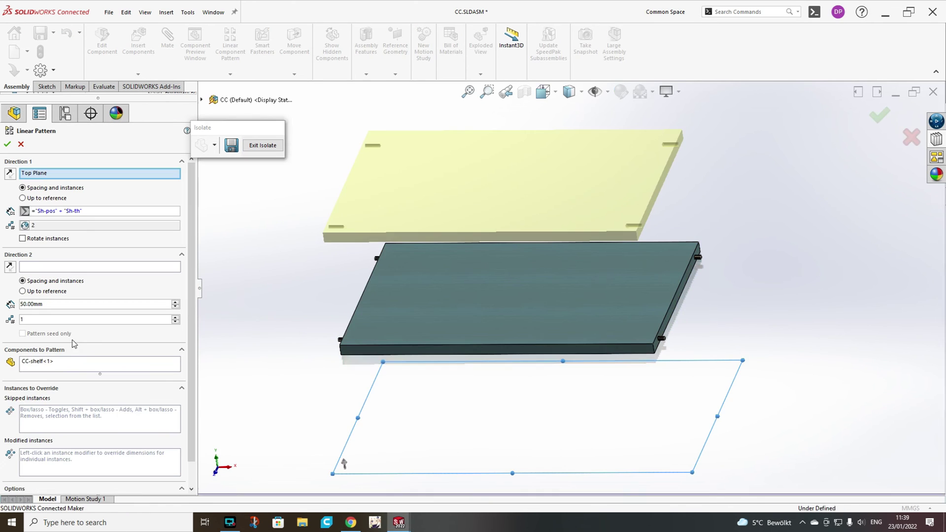
{"action": "left_click", "coordinate": [696, 359]}
{"action": "scroll", "coordinate": [697, 359], "scroll_direction": "up", "scroll_amount": 3}
{"action": "left_click", "coordinate": [446, 328]}
{"action": "scroll", "coordinate": [715, 301], "scroll_direction": "down", "scroll_amount": 3}
{"action": "scroll", "coordinate": [715, 297], "scroll_direction": "up", "scroll_amount": 3}
Confirm the updated shelf pattern, then isolate both CC-Side panels.
{"action": "left_click", "coordinate": [7, 144]}
{"action": "left_click", "coordinate": [262, 145]}
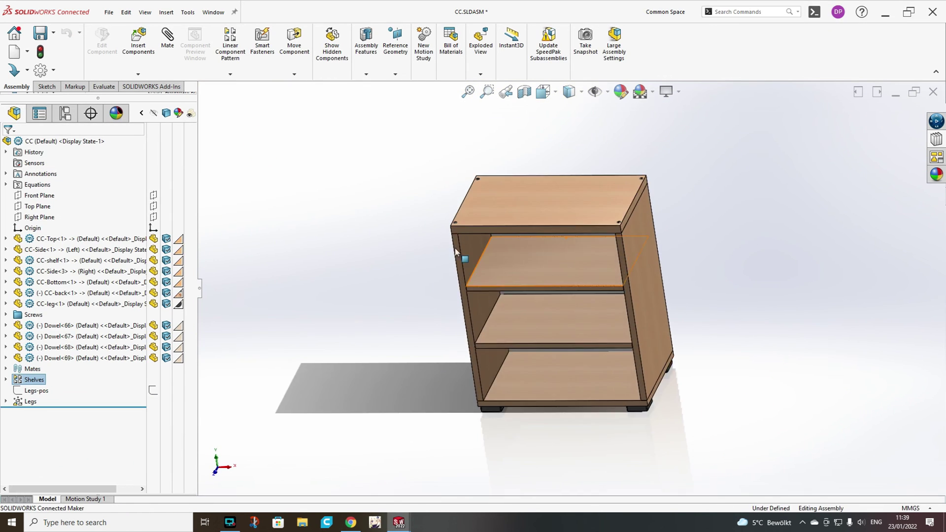
{"action": "left_click", "coordinate": [466, 243]}
{"action": "right_click", "coordinate": [466, 243]}
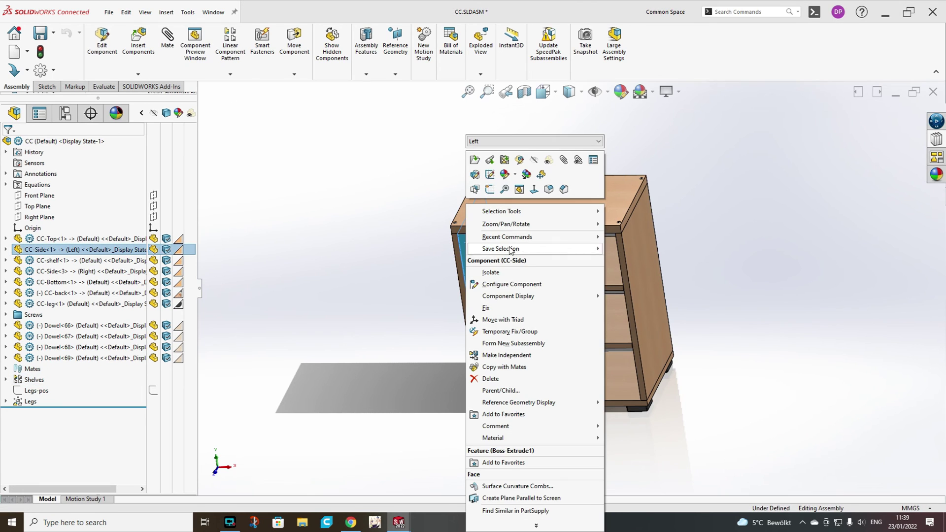
{"action": "left_click", "coordinate": [507, 274]}
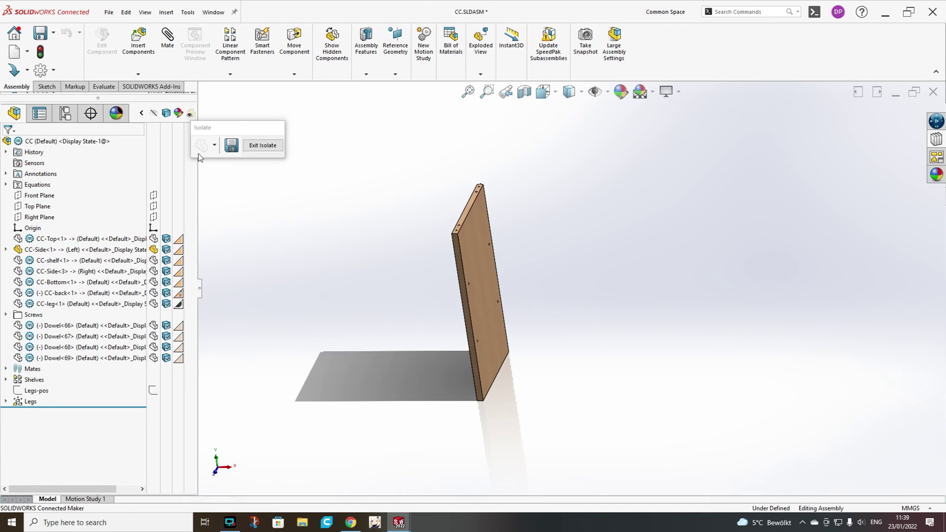
{"action": "left_click", "coordinate": [267, 145]}
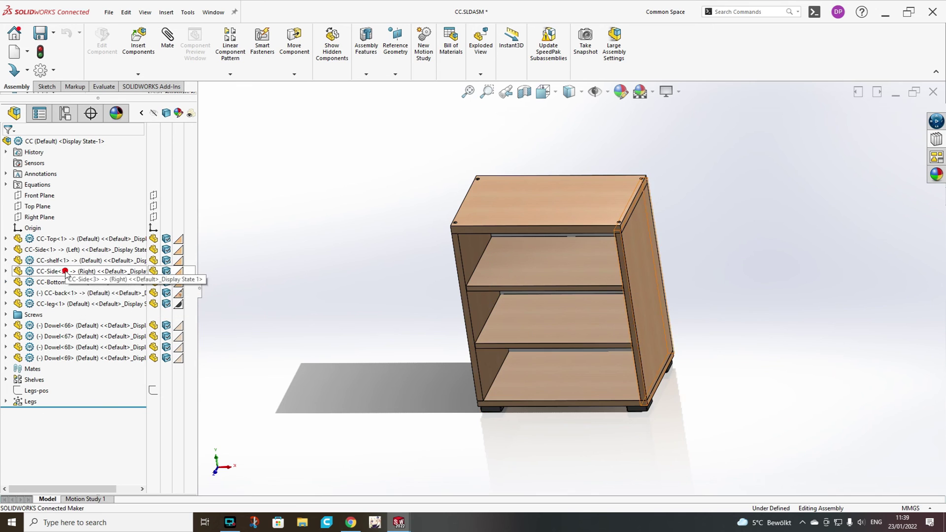
{"action": "left_click", "coordinate": [63, 271]}
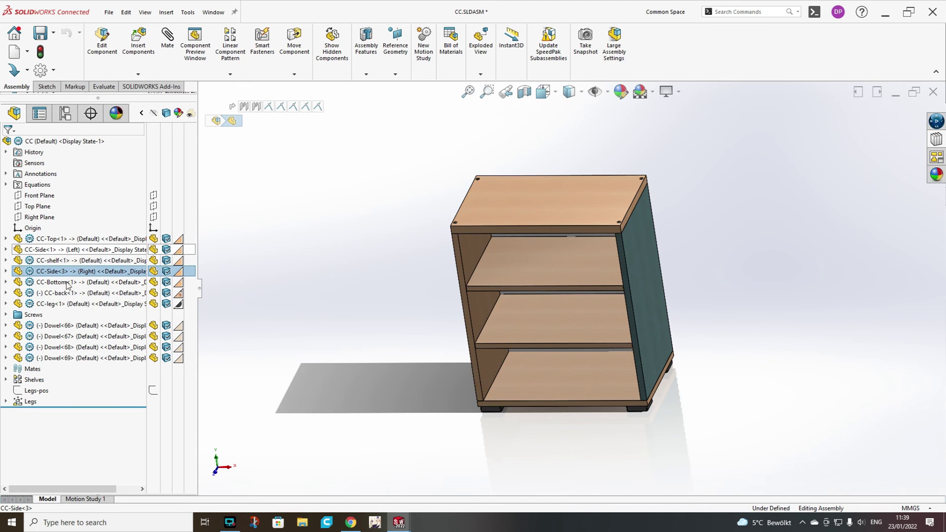
{"action": "left_click", "coordinate": [56, 249], "text": "ctrl"}
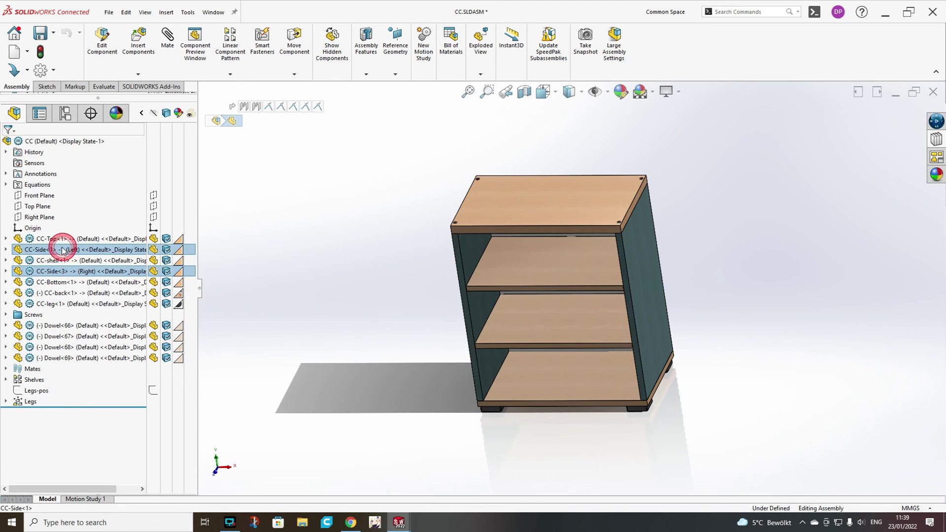
{"action": "right_click", "coordinate": [62, 250]}
{"action": "left_click", "coordinate": [88, 303]}
Insert Dowels into the side panels' edge holes and show the whole cabinet again.
{"action": "scroll", "coordinate": [389, 189], "scroll_direction": "down", "scroll_amount": 3}
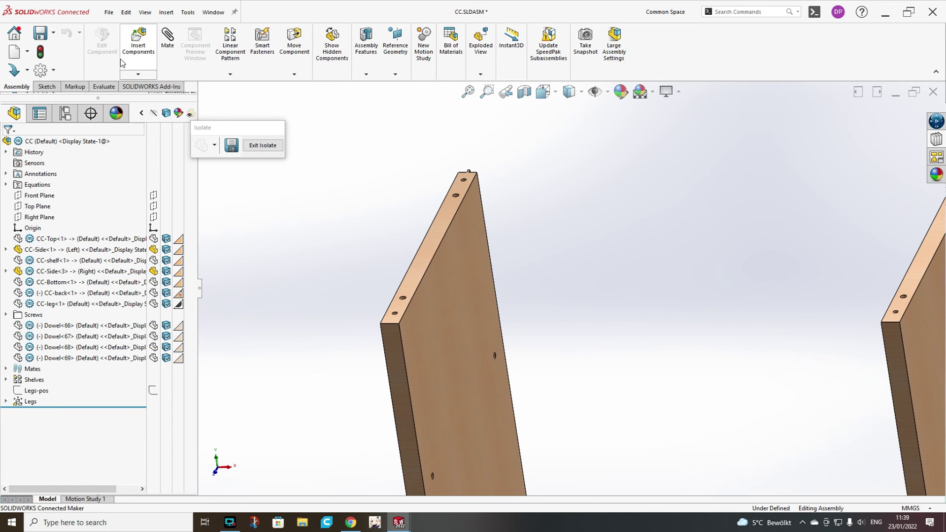
{"action": "left_click", "coordinate": [138, 40]}
{"action": "left_click", "coordinate": [50, 243]}
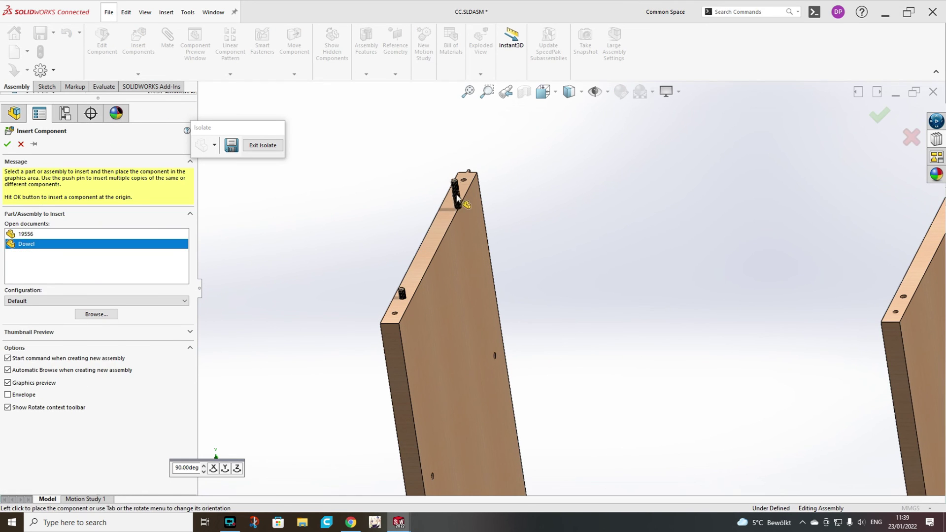
{"action": "middle_click_drag", "start_coordinate": [519, 195], "coordinate": [627, 246], "text": "ctrl"}
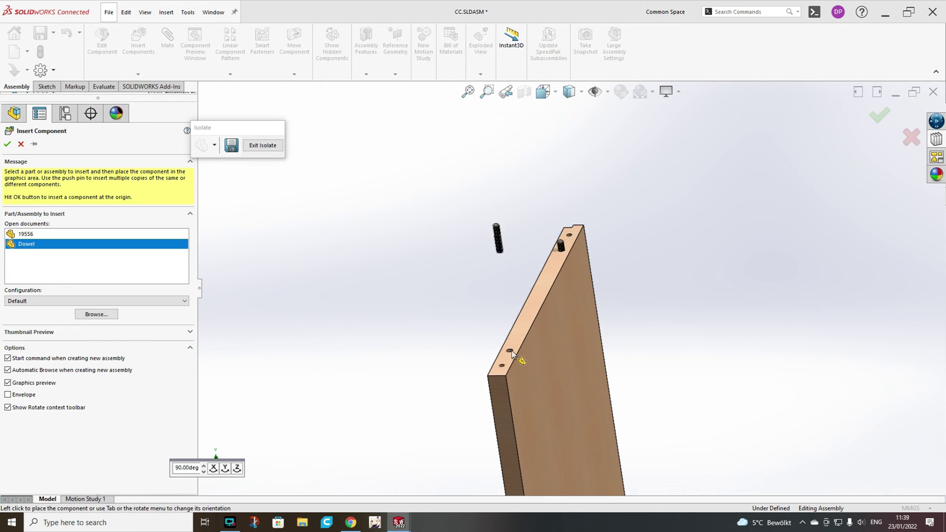
{"action": "key", "text": "Escape"}
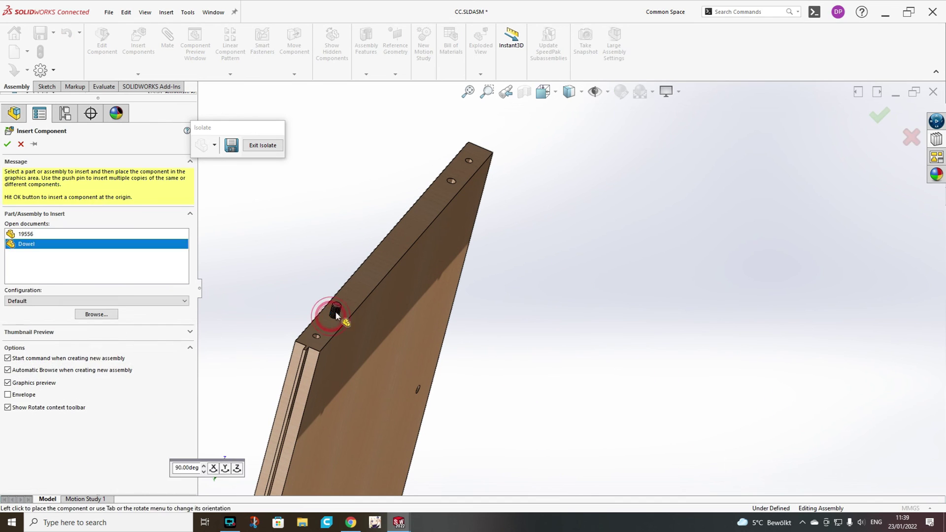
{"action": "left_click", "coordinate": [335, 311]}
{"action": "left_click", "coordinate": [574, 226]}
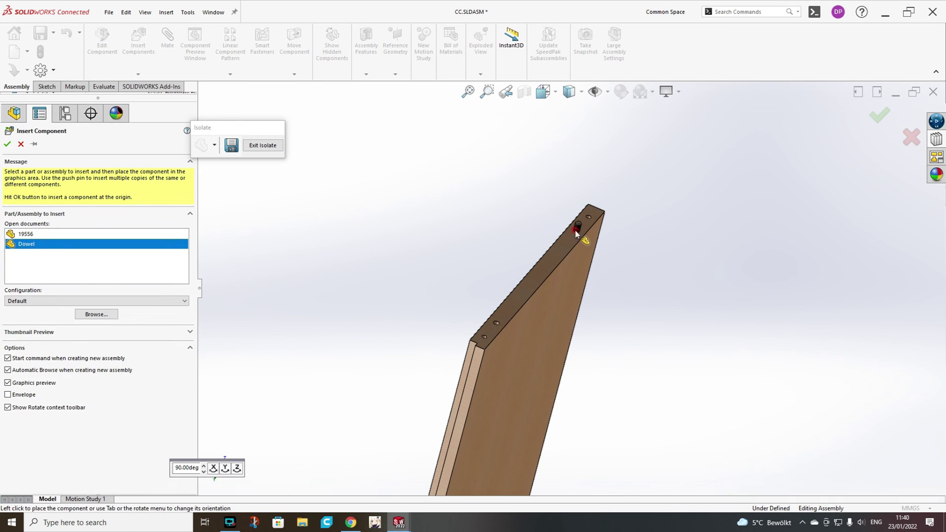
{"action": "left_click", "coordinate": [496, 319]}
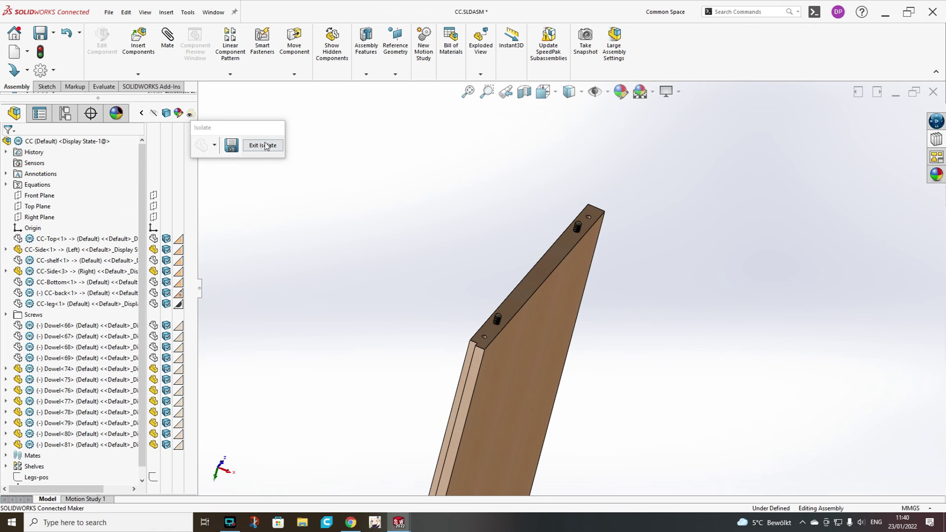
{"action": "left_click", "coordinate": [263, 145]}
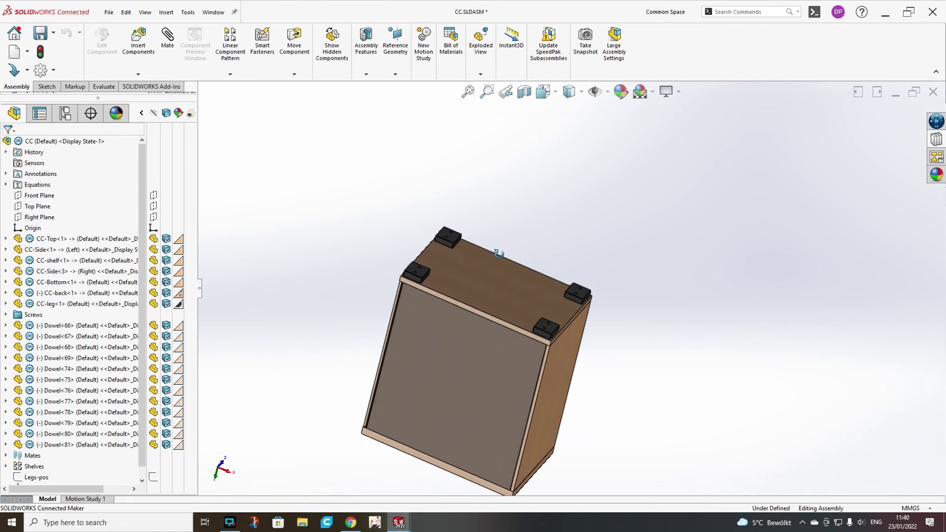
Activate the Toolbox and browse to DIN Bolts and Screws > Cross-recessed Head Screws.
{"action": "middle_click_drag", "start_coordinate": [494, 258], "coordinate": [474, 353]}
{"action": "scroll", "coordinate": [439, 297], "scroll_direction": "down", "scroll_amount": 6}
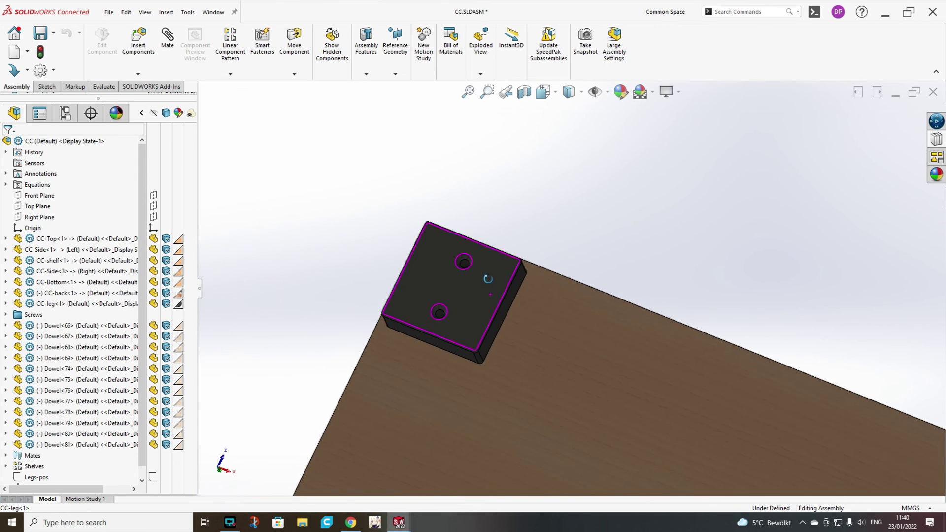
{"action": "scroll", "coordinate": [488, 279], "scroll_direction": "down", "scroll_amount": 1}
{"action": "left_click", "coordinate": [936, 139]}
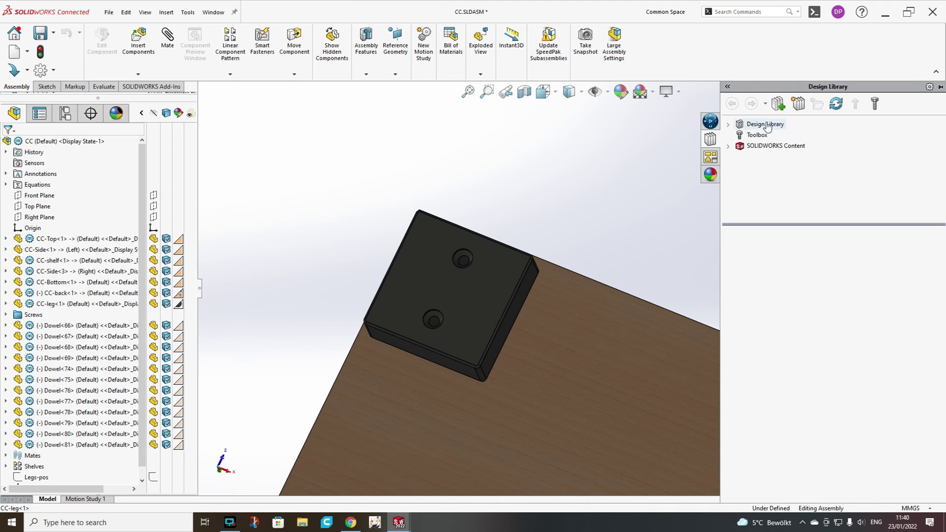
{"action": "left_click", "coordinate": [757, 135]}
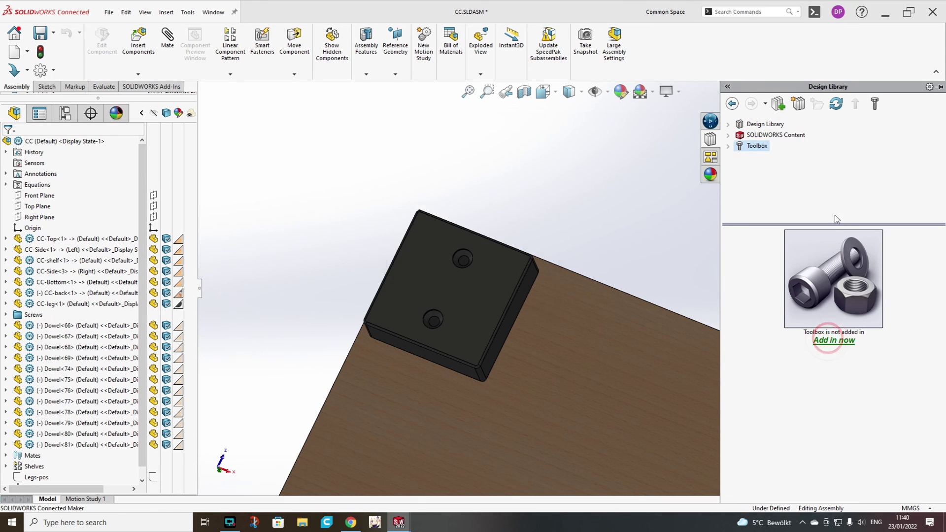
{"action": "left_click", "coordinate": [828, 341]}
{"action": "double_click", "coordinate": [857, 351]}
{"action": "double_click", "coordinate": [800, 296]}
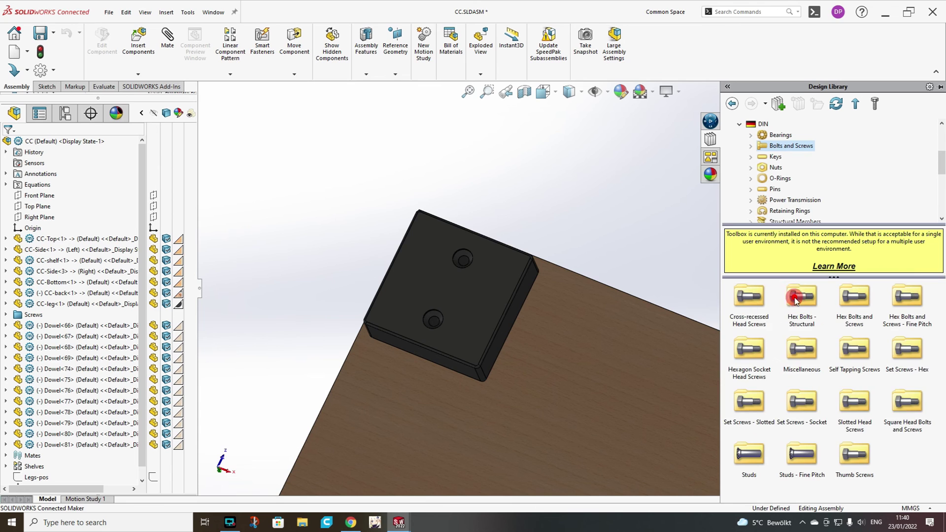
{"action": "left_click", "coordinate": [749, 304]}
{"action": "double_click", "coordinate": [748, 304]}
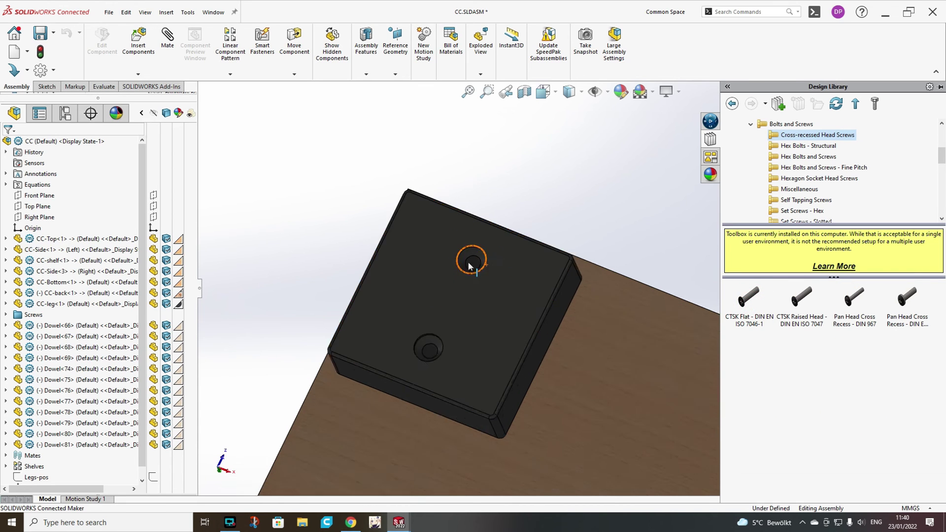
Insert two M4 x 35 countersunk flat head screws into the leg's upper and lower holes.
{"action": "left_click_drag", "start_coordinate": [734, 309], "coordinate": [529, 269]}
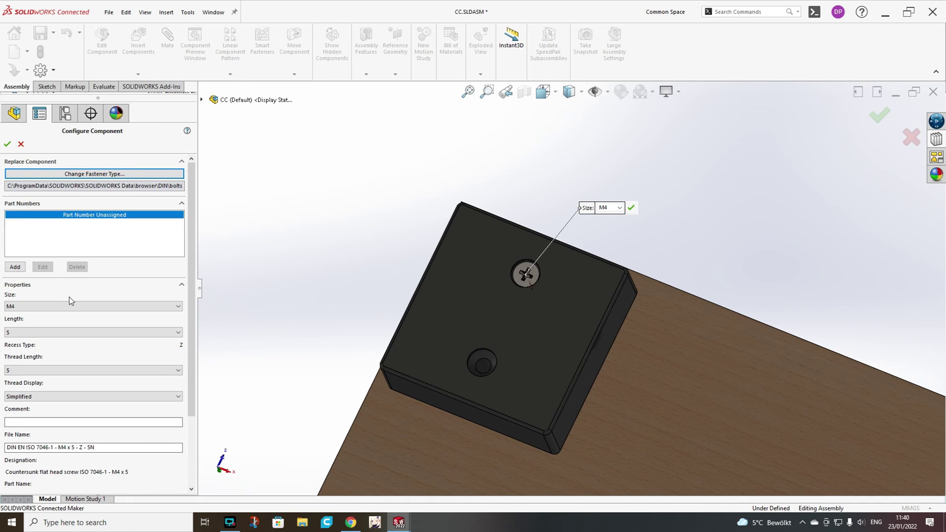
{"action": "left_click", "coordinate": [44, 331]}
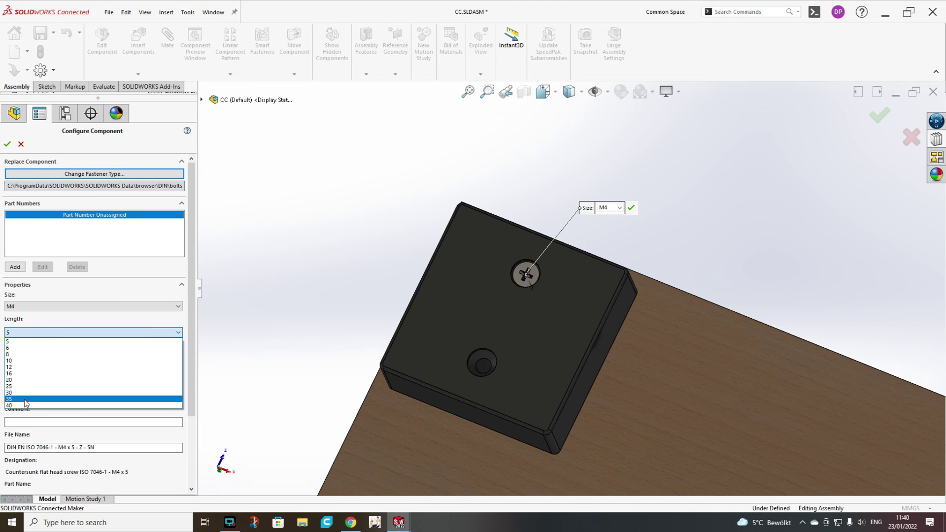
{"action": "left_click", "coordinate": [24, 399]}
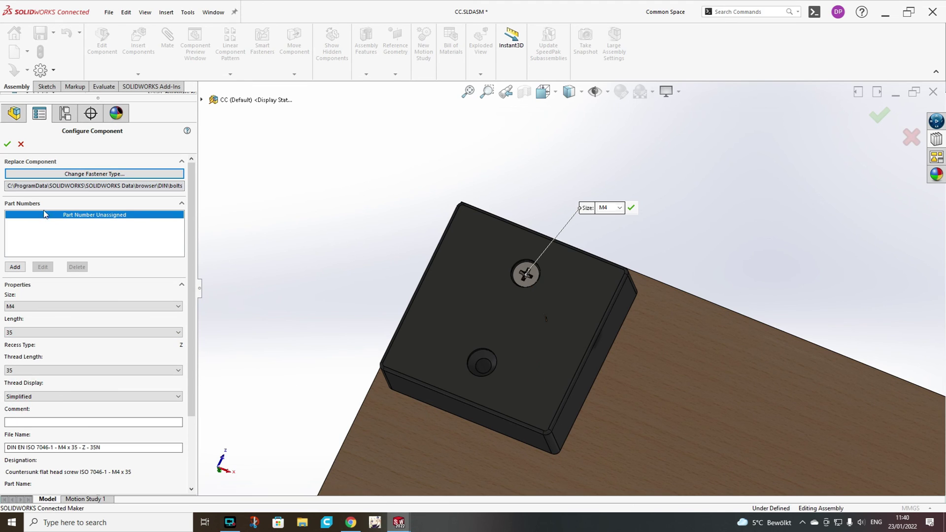
{"action": "key", "text": "Return"}
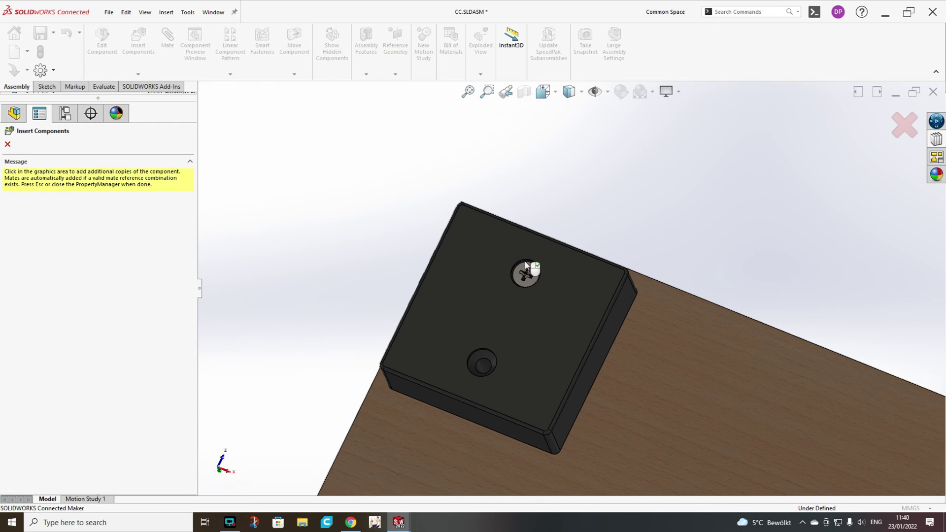
{"action": "left_click", "coordinate": [493, 361]}
{"action": "left_click", "coordinate": [609, 371]}
{"action": "scroll", "coordinate": [602, 367], "scroll_direction": "up", "scroll_amount": 6}
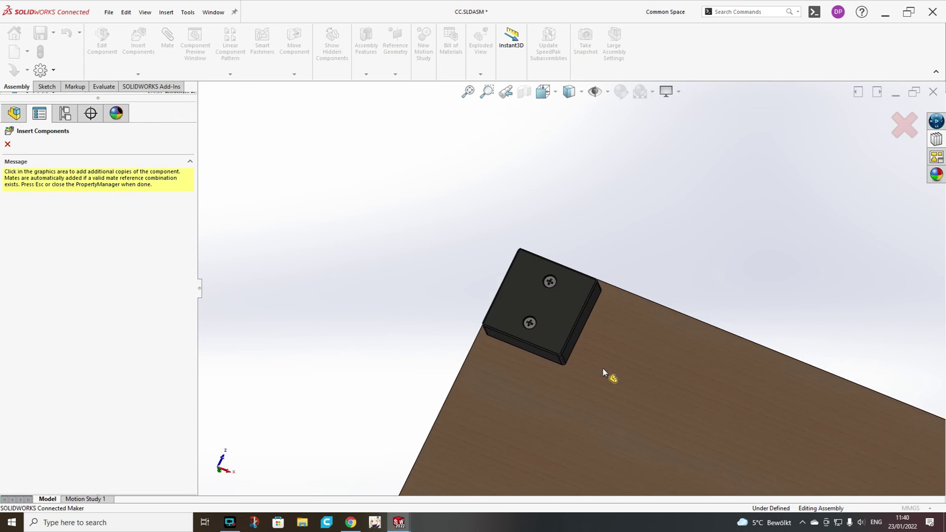
Finish screw insertion and open the Legs sketch-driven pattern for editing.
{"action": "key", "text": "Escape"}
{"action": "scroll", "coordinate": [621, 326], "scroll_direction": "up", "scroll_amount": 1}
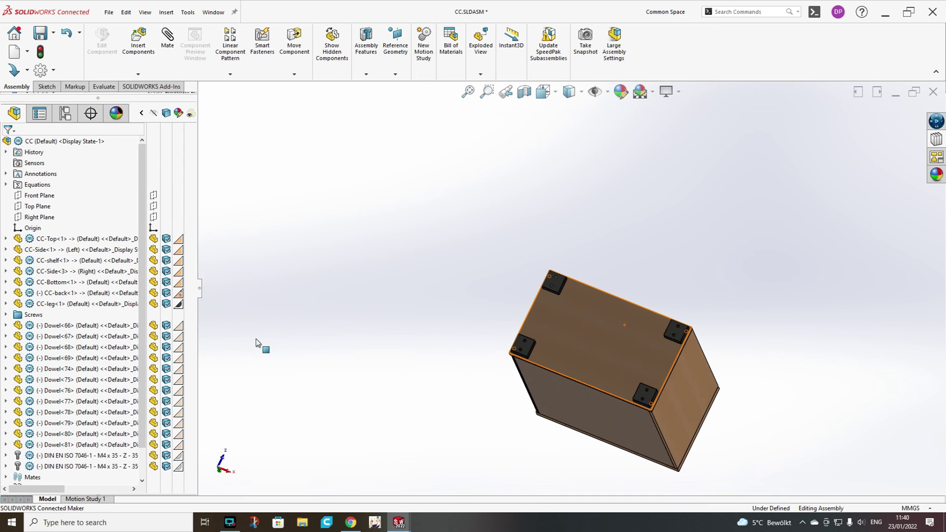
{"action": "scroll", "coordinate": [31, 484], "scroll_direction": "down", "scroll_amount": 1}
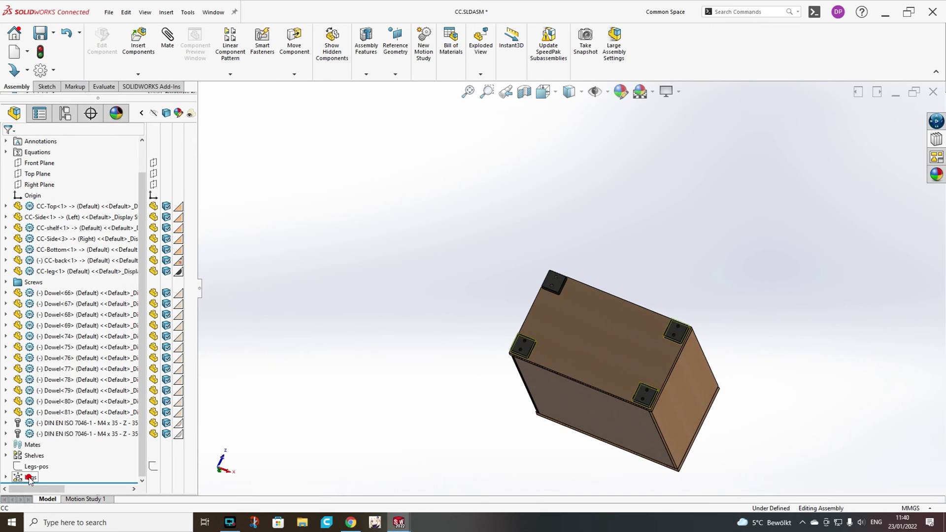
{"action": "left_click", "coordinate": [39, 459]}
{"action": "left_click", "coordinate": [40, 445]}
{"action": "scroll", "coordinate": [557, 273], "scroll_direction": "down", "scroll_amount": 5}
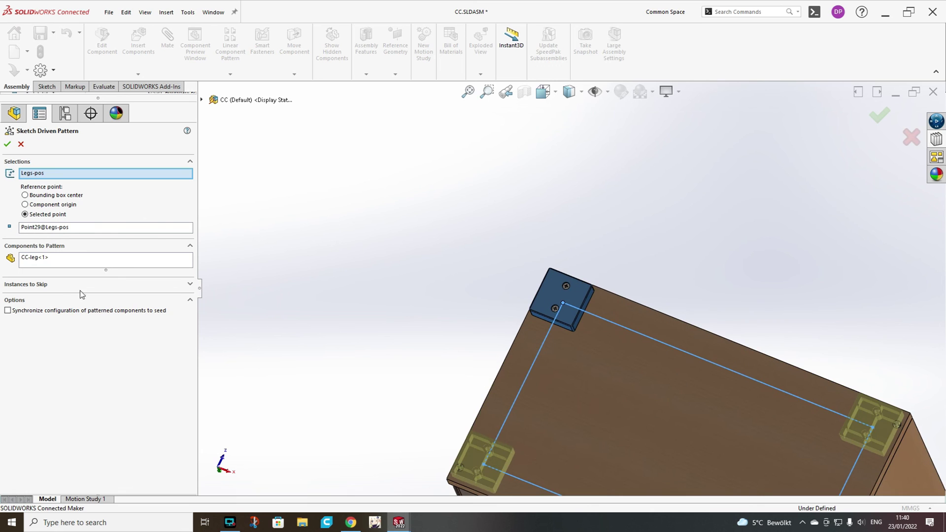
Add both DIN EN ISO 7046-1 screws to the pattern's components and apply it.
{"action": "left_click", "coordinate": [85, 256]}
{"action": "scroll", "coordinate": [491, 281], "scroll_direction": "down", "scroll_amount": 3}
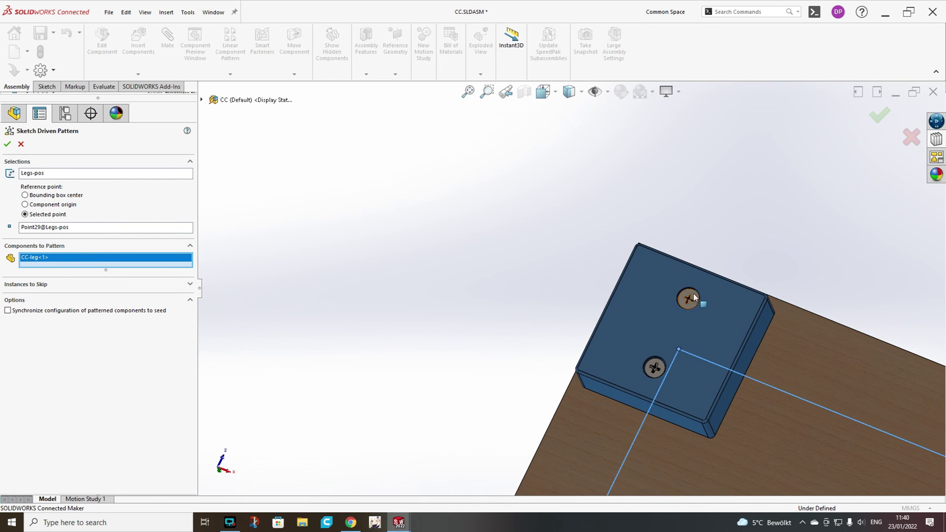
{"action": "left_click", "coordinate": [689, 299]}
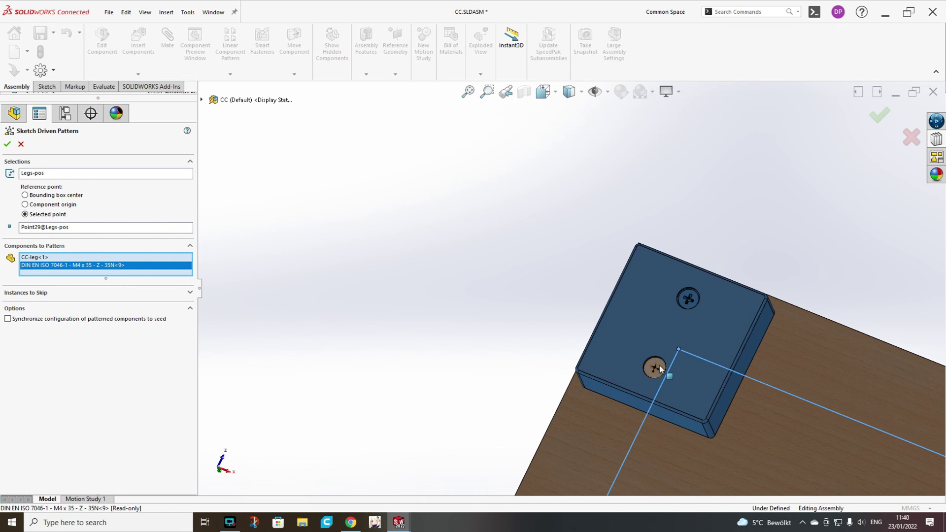
{"action": "left_click", "coordinate": [655, 367]}
{"action": "left_click", "coordinate": [8, 144]}
{"action": "scroll", "coordinate": [640, 273], "scroll_direction": "up", "scroll_amount": 5}
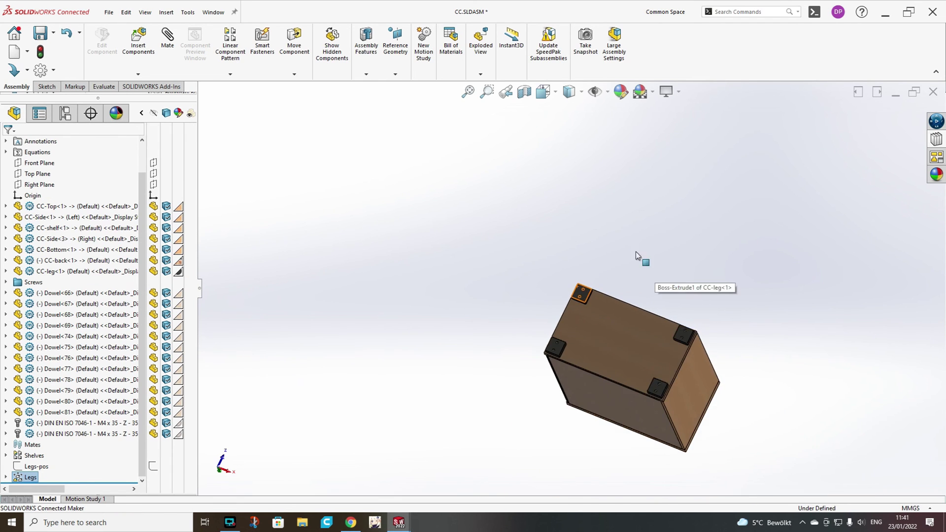
{"action": "middle_click_drag", "start_coordinate": [631, 250], "coordinate": [673, 416]}
{"action": "scroll", "coordinate": [673, 417], "scroll_direction": "down", "scroll_amount": 5}
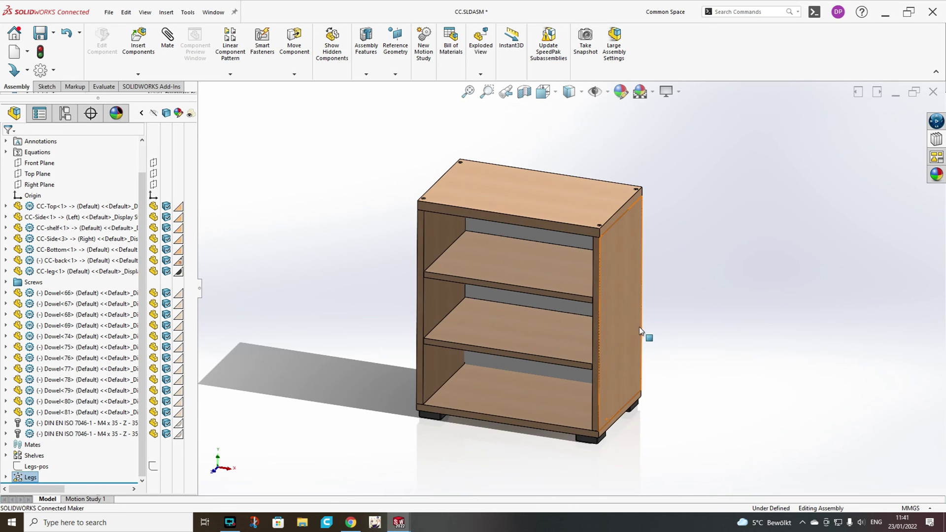
{"action": "scroll", "coordinate": [537, 252], "scroll_direction": "up", "scroll_amount": 2}
Insert a bill of materials table for the assembly in a new annotation view.
{"action": "left_click", "coordinate": [556, 270]}
{"action": "left_click", "coordinate": [170, 13]}
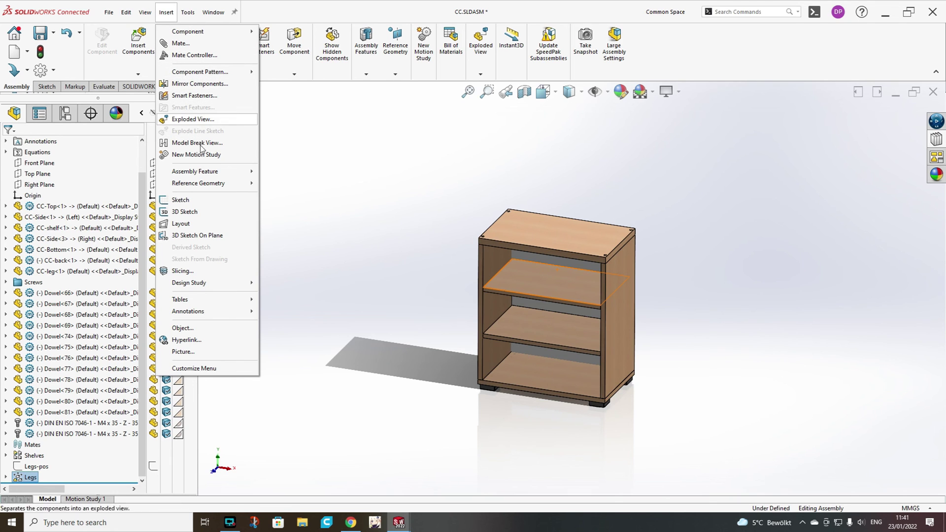
{"action": "mouse_move", "coordinate": [204, 302]}
{"action": "left_click", "coordinate": [280, 298]}
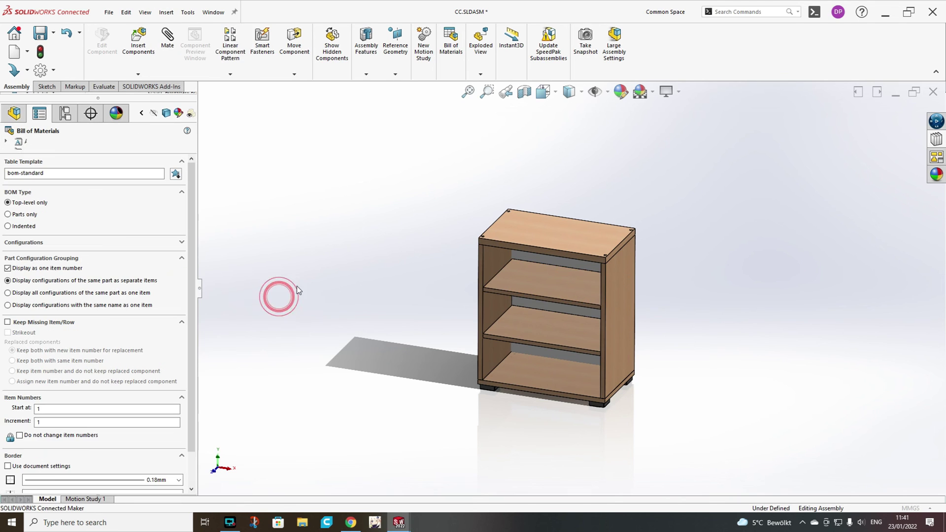
{"action": "left_click", "coordinate": [7, 144]}
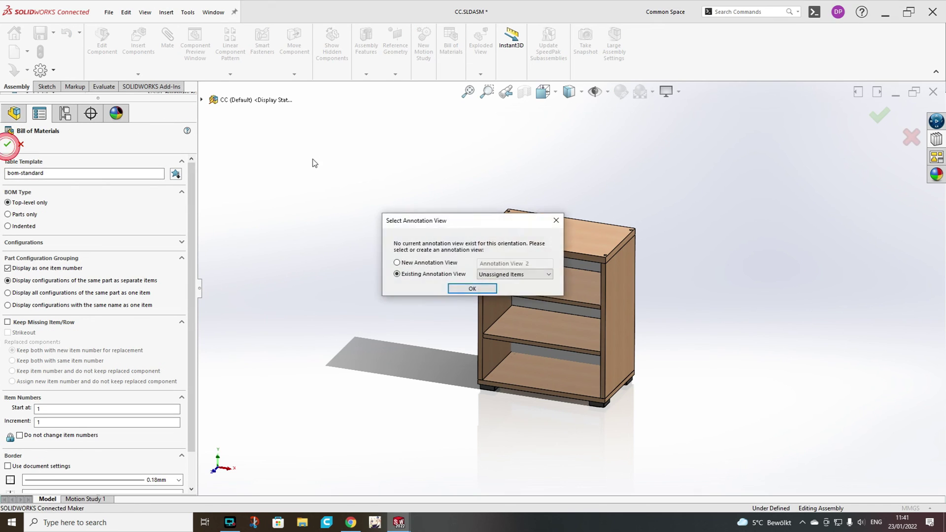
{"action": "left_click", "coordinate": [445, 262]}
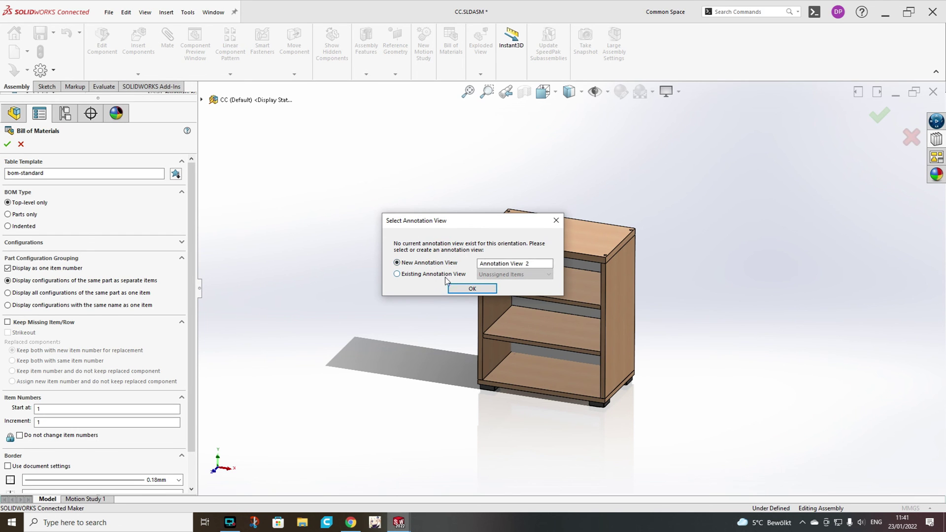
{"action": "left_click", "coordinate": [461, 290]}
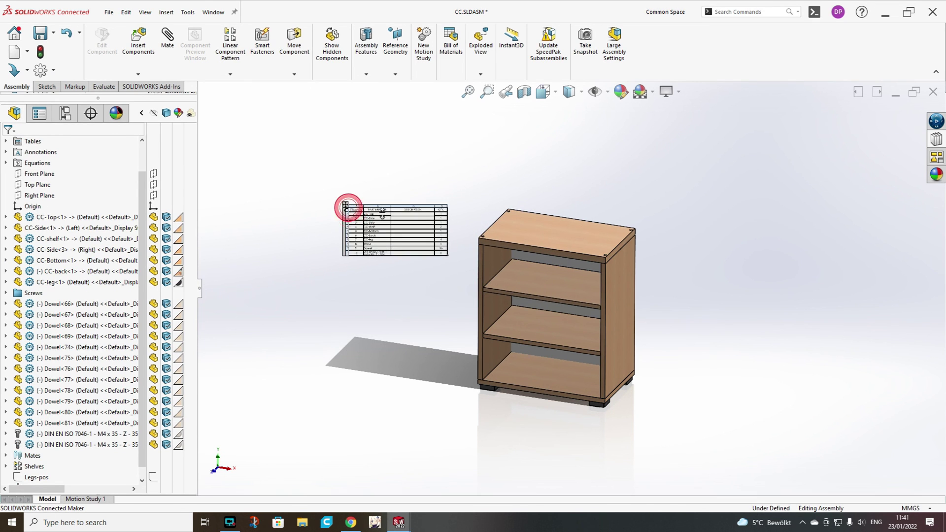
Place the BOM table at the cabinet's upper left and check its ten items.
{"action": "left_click", "coordinate": [340, 207]}
{"action": "scroll", "coordinate": [421, 235], "scroll_direction": "down", "scroll_amount": 3}
{"action": "scroll", "coordinate": [505, 265], "scroll_direction": "down", "scroll_amount": 1}
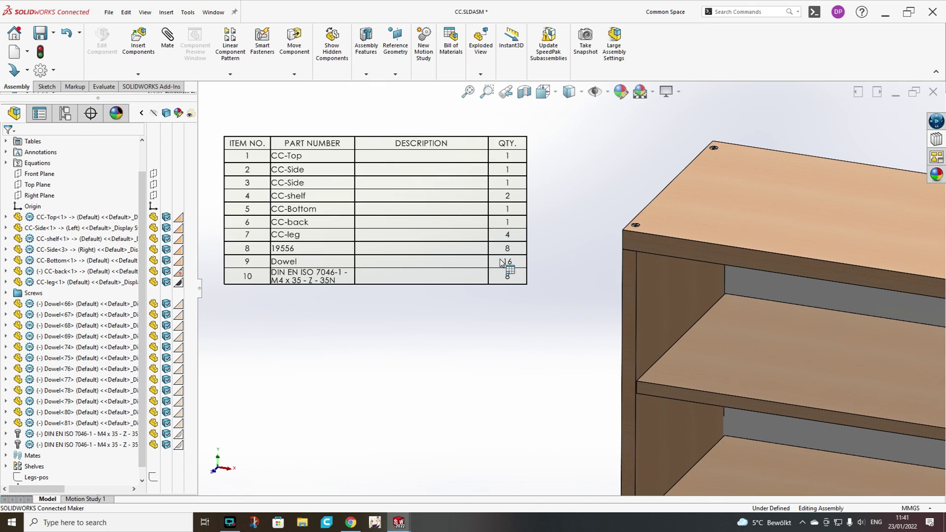
{"action": "scroll", "coordinate": [501, 262], "scroll_direction": "up", "scroll_amount": 1}
{"action": "left_click", "coordinate": [487, 284]}
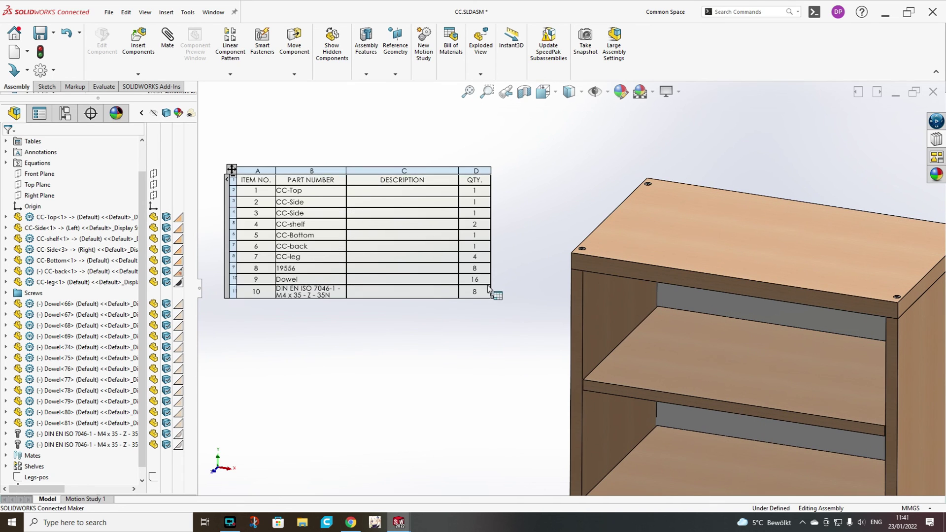
{"action": "left_click", "coordinate": [303, 122]}
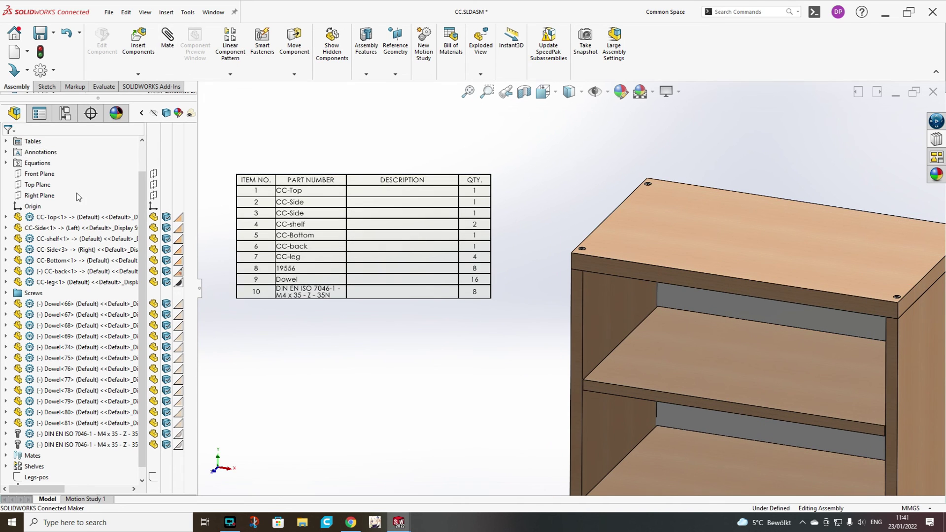
Expand CC-Side<3> to review its feature history, then collapse it again.
{"action": "left_click", "coordinate": [54, 250]}
{"action": "left_click", "coordinate": [5, 250]}
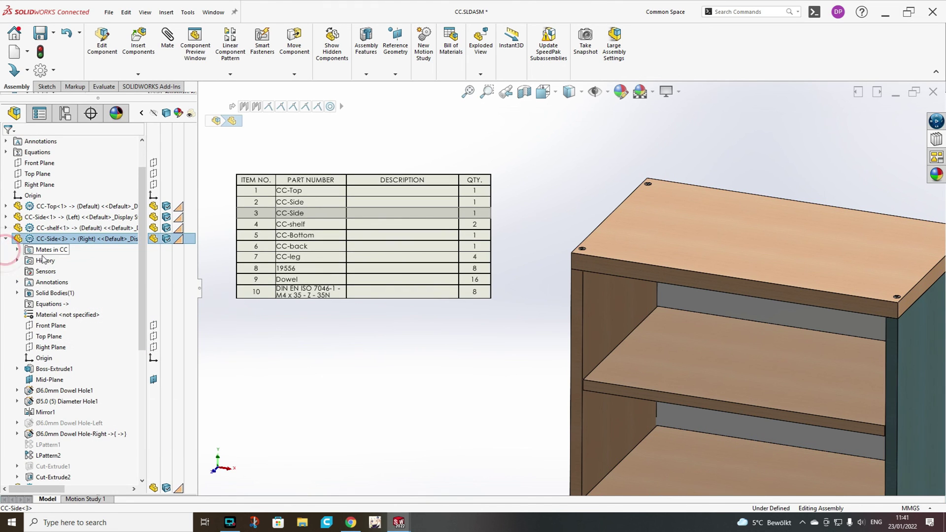
{"action": "scroll", "coordinate": [71, 345], "scroll_direction": "down", "scroll_amount": 1}
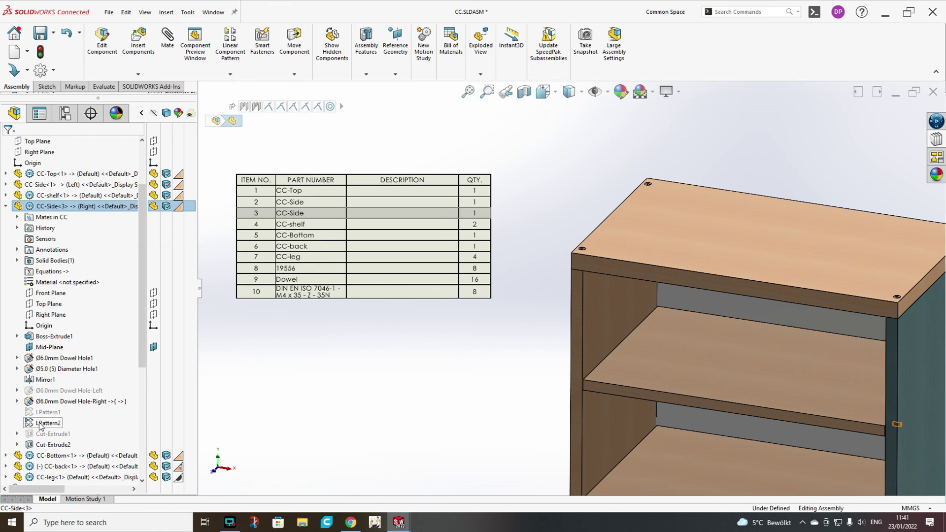
{"action": "mouse_move", "coordinate": [40, 428]}
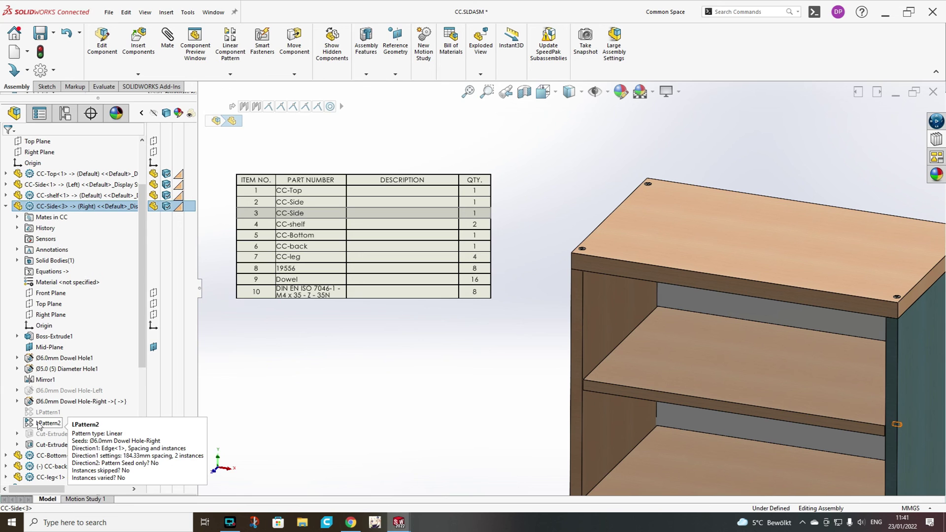
{"action": "left_click", "coordinate": [6, 206]}
Clear the selection and fit the whole cabinet in the view.
{"action": "left_click", "coordinate": [436, 372]}
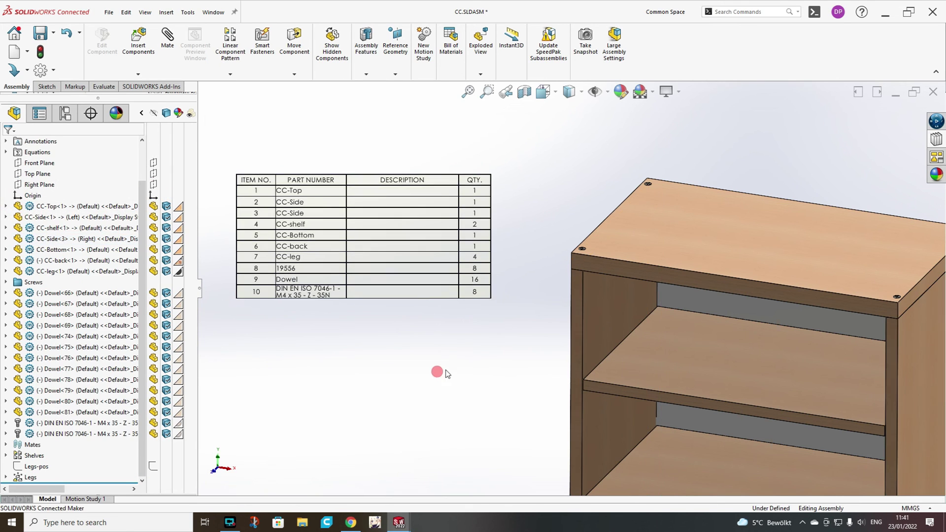
{"action": "key", "text": "f"}
{"action": "scroll", "coordinate": [333, 233], "scroll_direction": "down", "scroll_amount": 2}
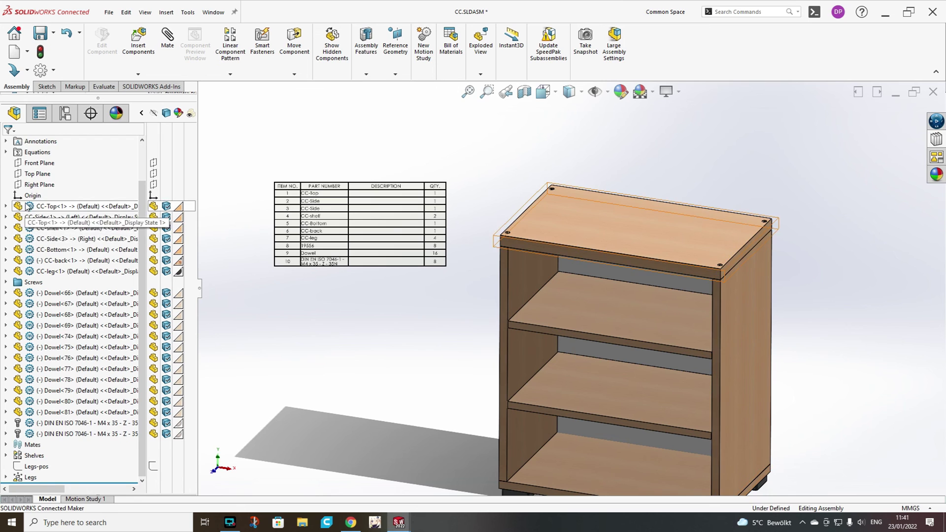
{"action": "scroll", "coordinate": [45, 197], "scroll_direction": "up", "scroll_amount": 2}
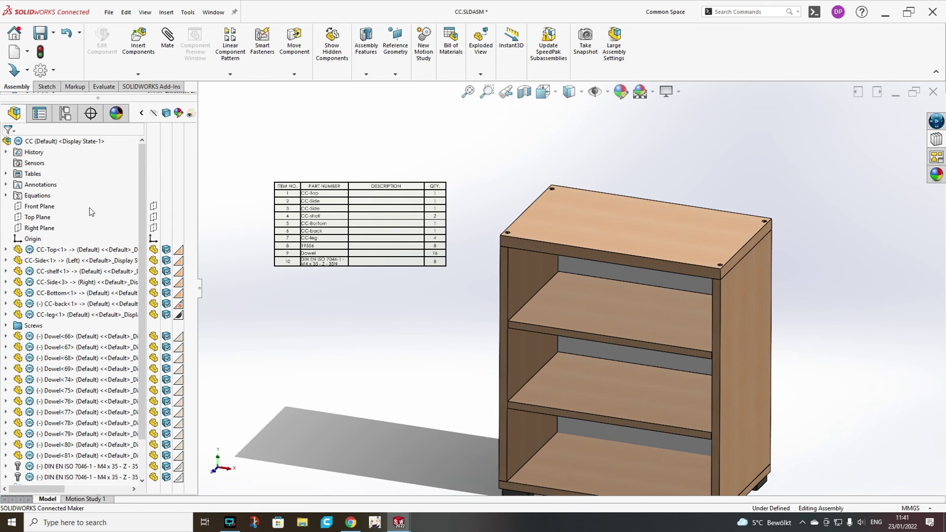
Change global variable Sh-c to 4 in Manage Equations, rebuild, and re-enable automatic rebuild.
{"action": "right_click", "coordinate": [31, 196]}
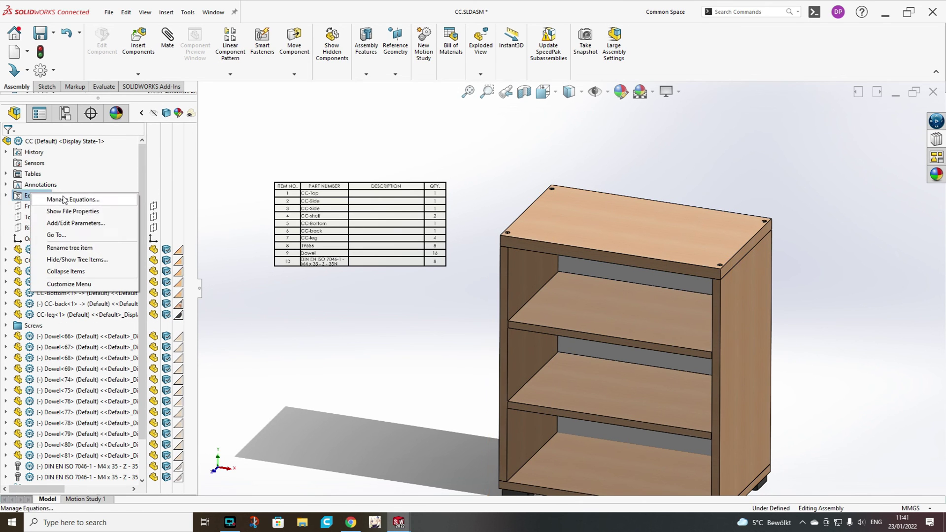
{"action": "left_click", "coordinate": [54, 201]}
{"action": "left_click_drag", "start_coordinate": [554, 138], "coordinate": [711, 117]}
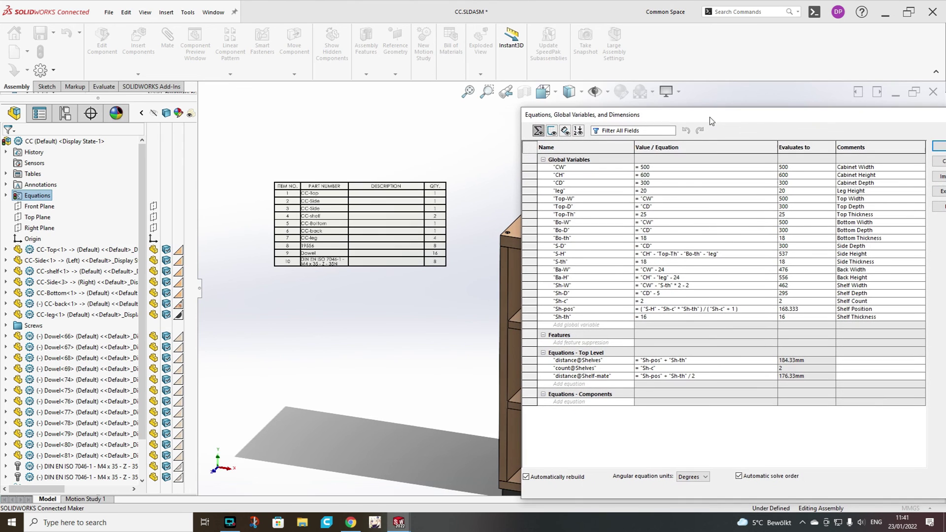
{"action": "left_click", "coordinate": [657, 299]}
{"action": "key", "text": "BackSpace"}
{"action": "type", "text": "4"}
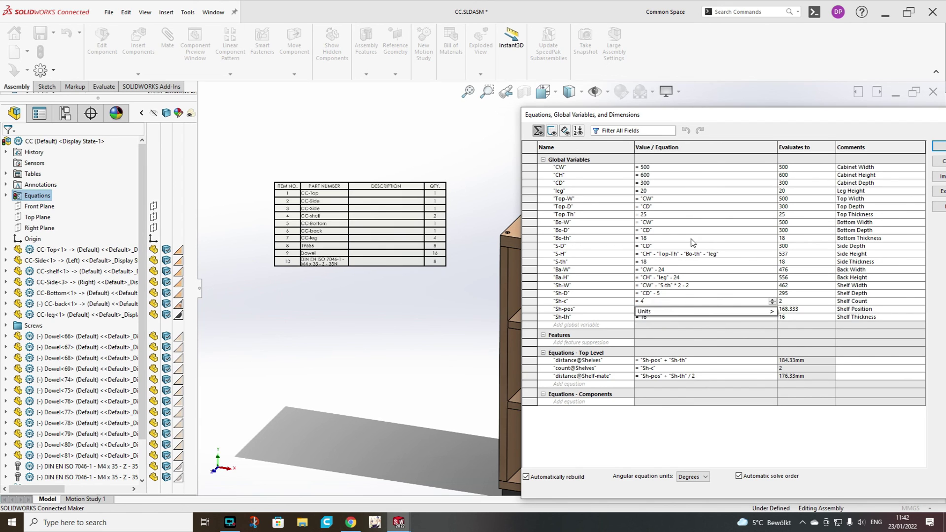
{"action": "left_click", "coordinate": [689, 240]}
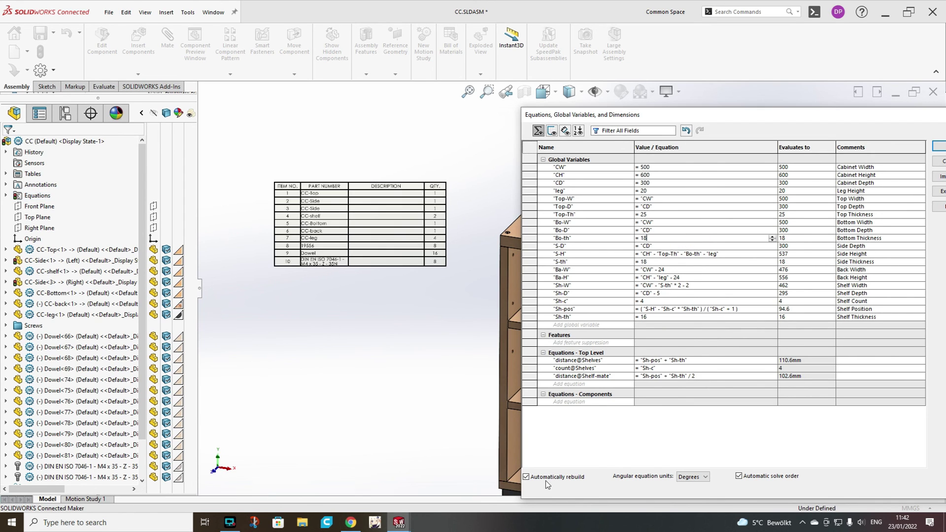
{"action": "left_click", "coordinate": [592, 477]}
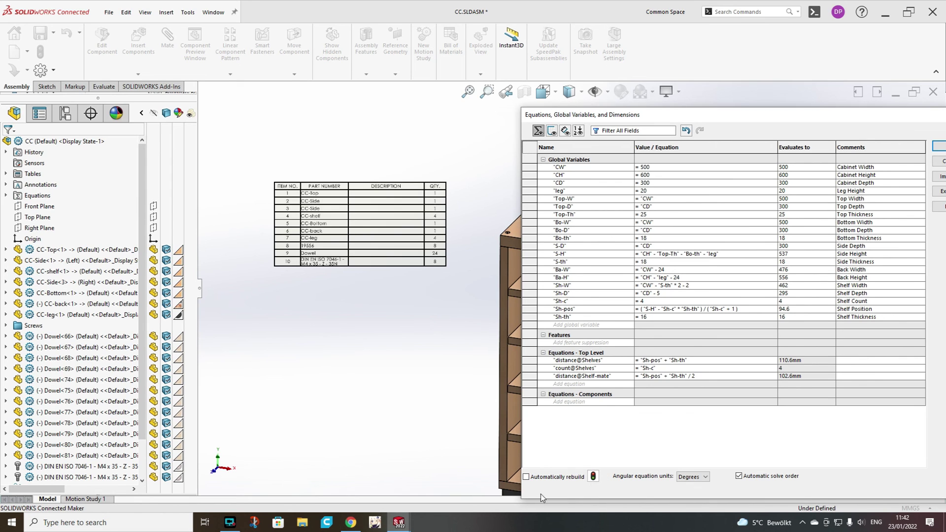
{"action": "left_click", "coordinate": [527, 476]}
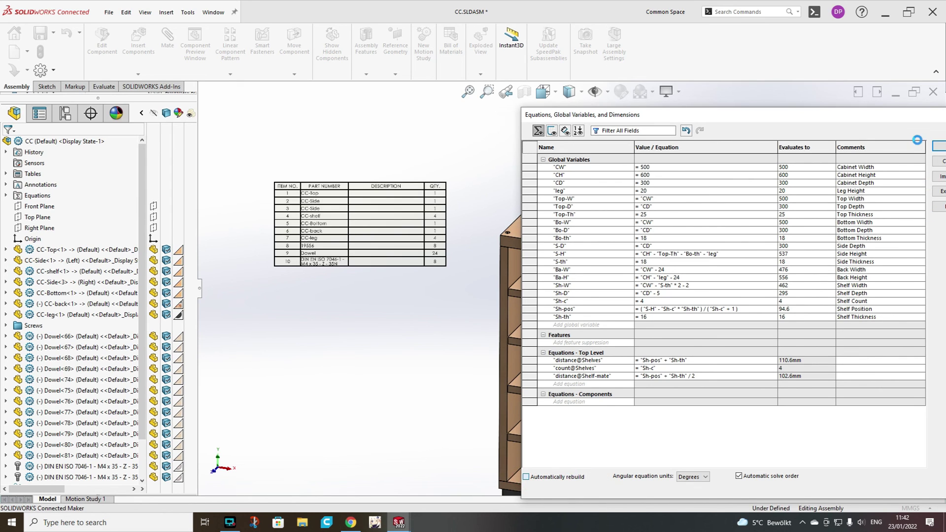
{"action": "left_click", "coordinate": [937, 147]}
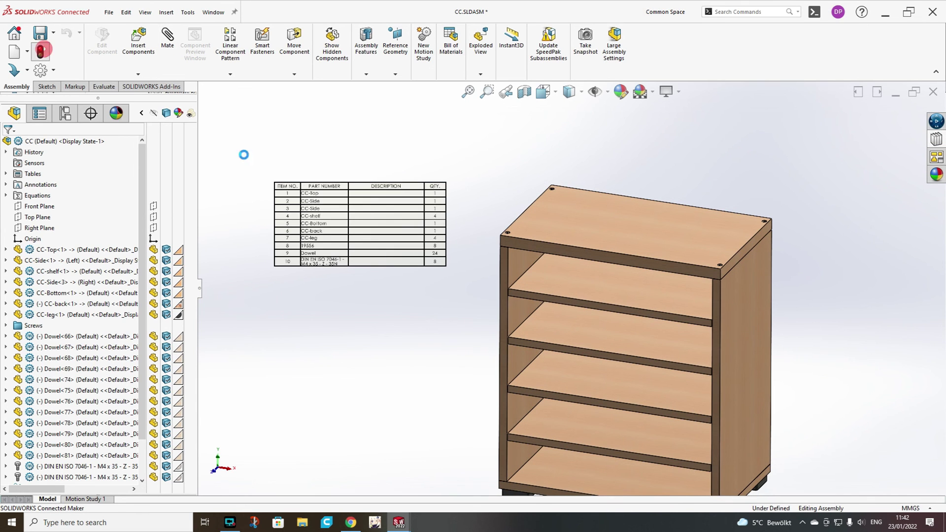
Check the BOM table now lists 4 shelves and 24 dowels.
{"action": "left_click", "coordinate": [437, 263]}
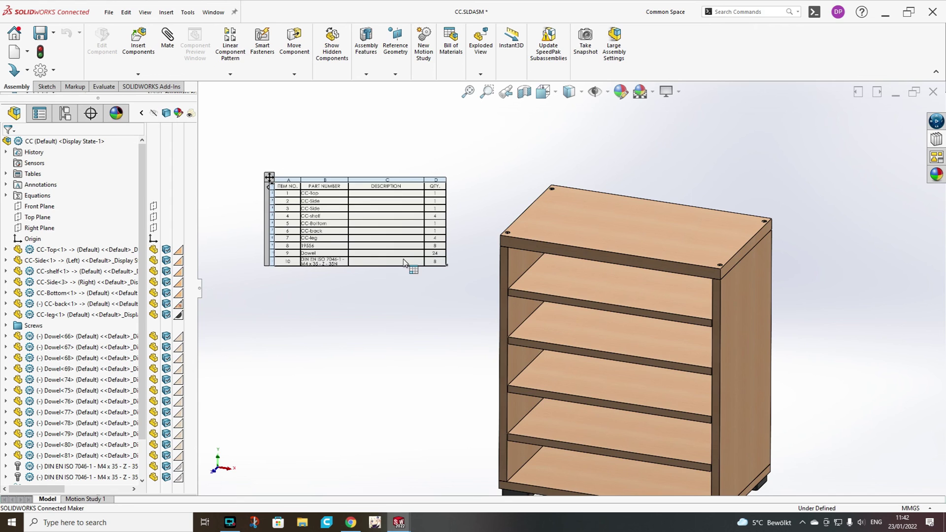
{"action": "scroll", "coordinate": [404, 262], "scroll_direction": "down", "scroll_amount": 2}
{"action": "left_click", "coordinate": [456, 259]}
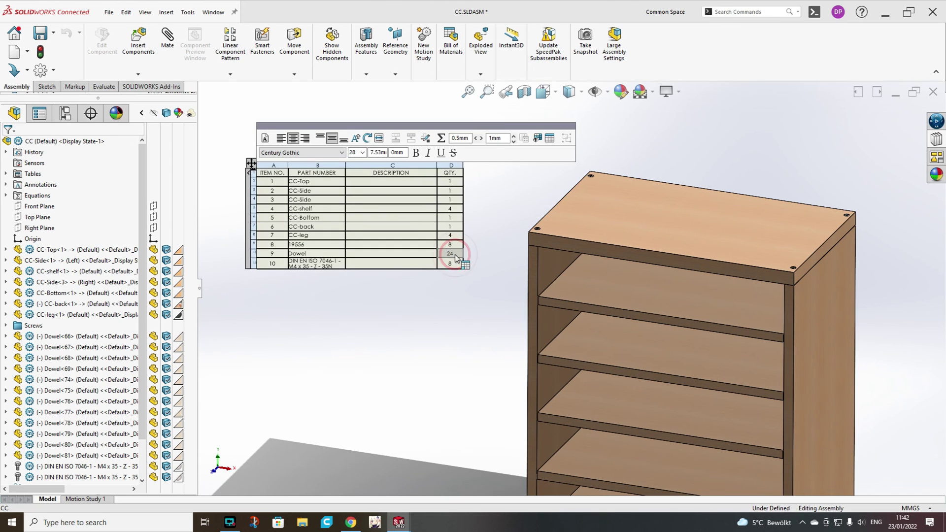
{"action": "scroll", "coordinate": [593, 291], "scroll_direction": "up", "scroll_amount": 2}
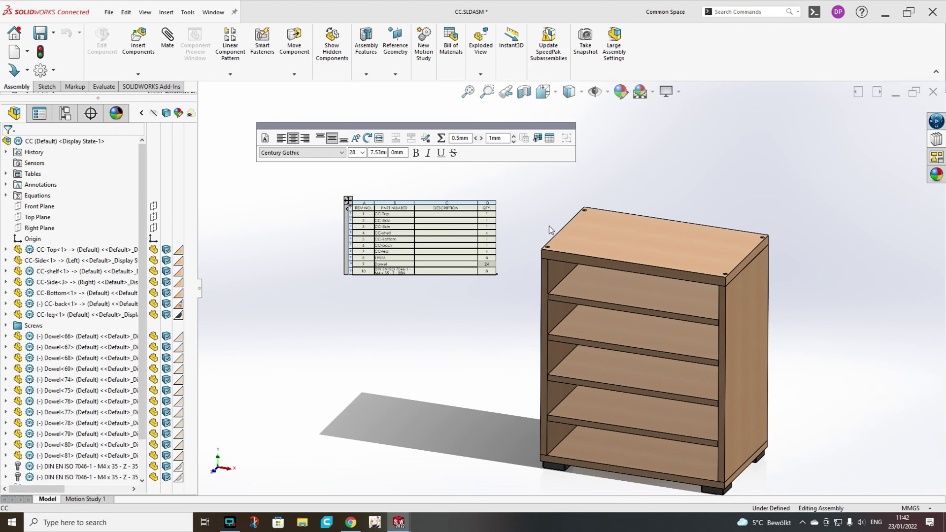
{"action": "scroll", "coordinate": [487, 265], "scroll_direction": "down", "scroll_amount": 2}
{"action": "left_click", "coordinate": [263, 330]}
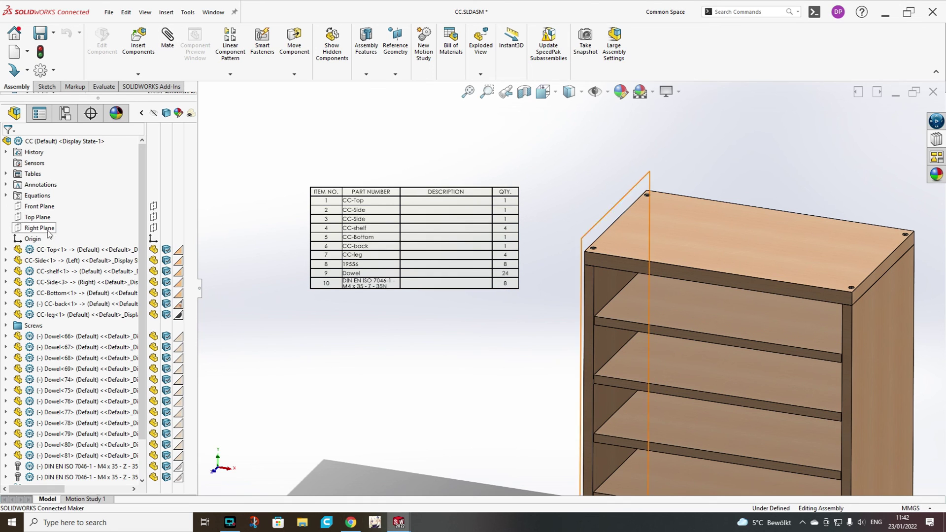
Edit global variable Sh-c to = 2 in Manage Equations, then rebuild the bookcase.
{"action": "right_click", "coordinate": [35, 196]}
{"action": "left_click", "coordinate": [58, 203]}
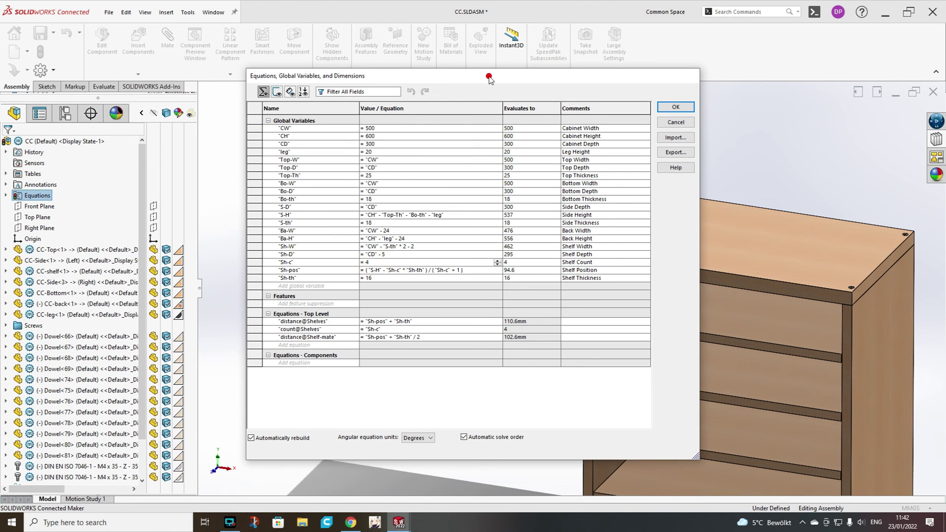
{"action": "left_click_drag", "start_coordinate": [489, 81], "coordinate": [720, 90]}
{"action": "key", "text": "BackSpace"}
{"action": "type", "text": "2"}
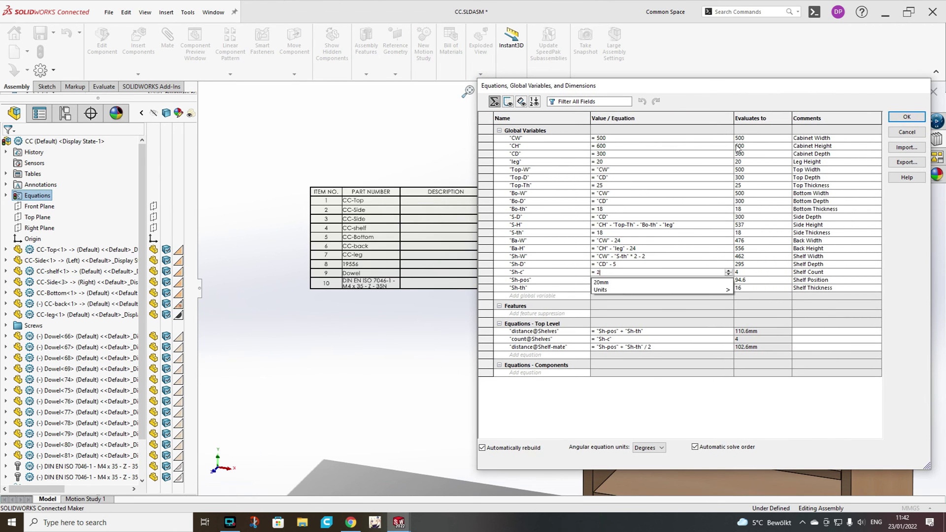
{"action": "left_click", "coordinate": [798, 419]}
{"action": "left_click", "coordinate": [906, 117]}
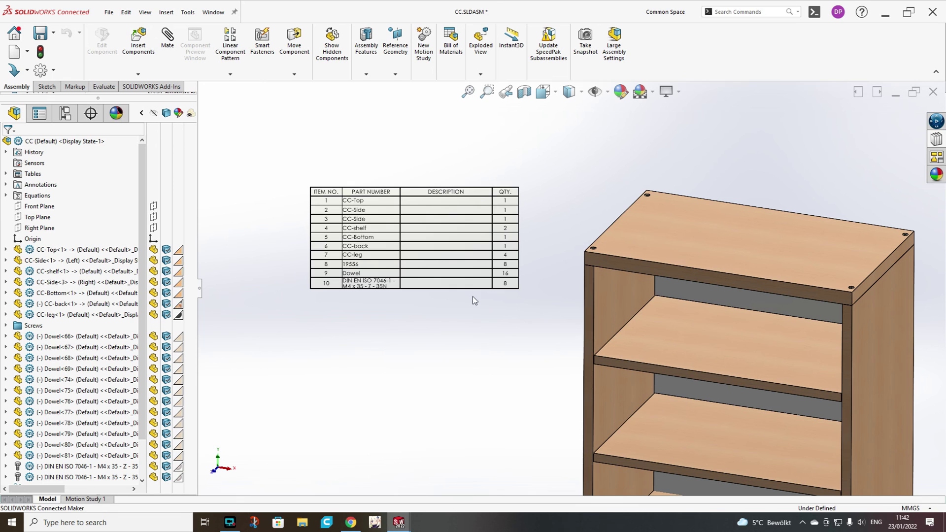
{"action": "left_click", "coordinate": [40, 53]}
{"action": "scroll", "coordinate": [714, 339], "scroll_direction": "up", "scroll_amount": 5}
{"action": "scroll", "coordinate": [759, 342], "scroll_direction": "down", "scroll_amount": 3}
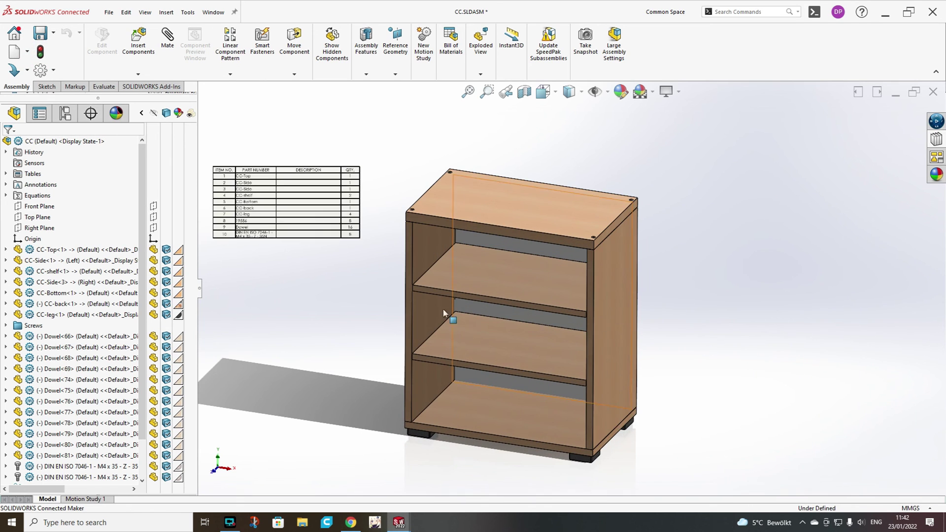